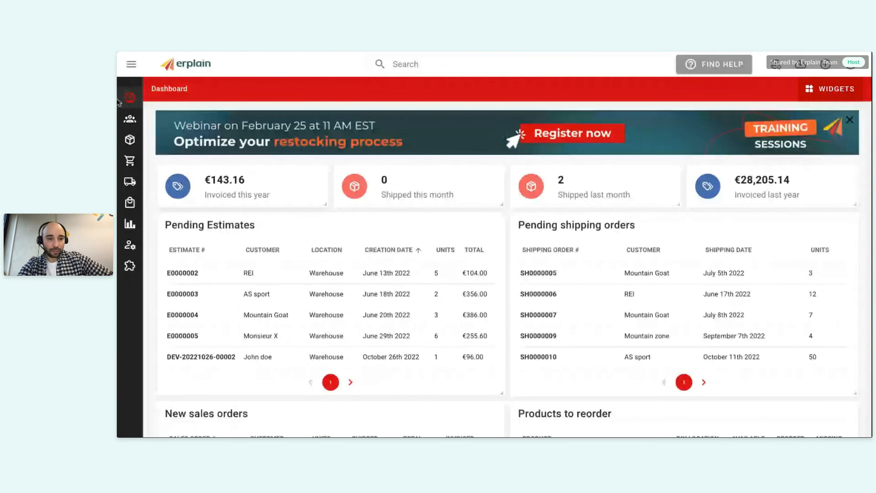
# Step: Open the inventory's stock levels list and look over the products' quantities
pyautogui.moveTo(129, 103)
pyautogui.click(155, 183)
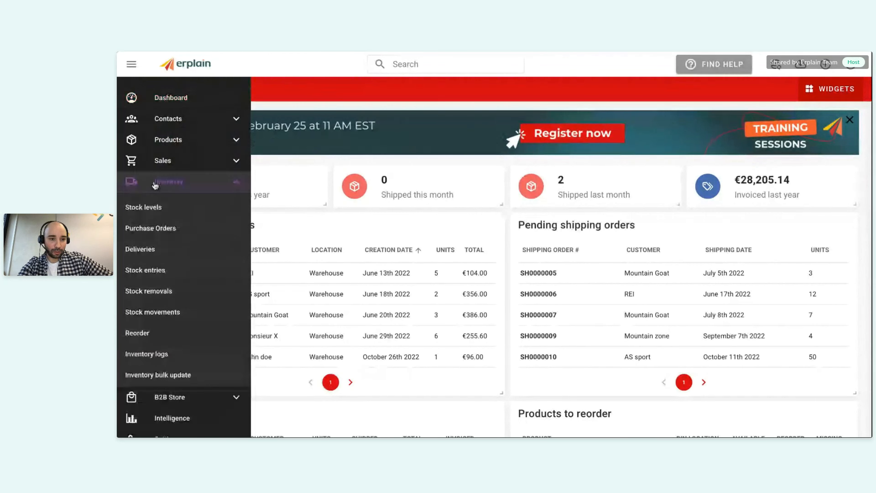
pyautogui.click(143, 207)
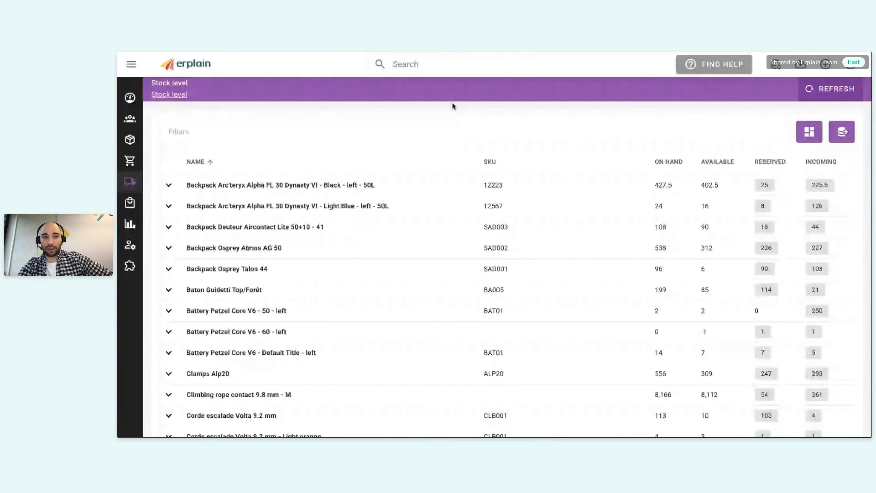
pyautogui.scroll(-1, 471, 107)
pyautogui.scroll(1, 472, 108)
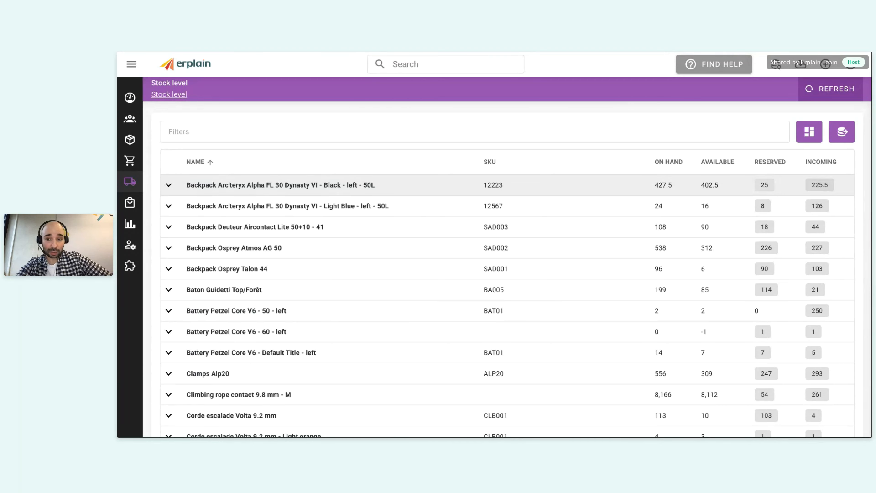
# Step: Show the purchase orders behind the incoming units of the black Backpack Arc'teryx Alpha FL 30 Dynasty VI and review their units and shipping dates
pyautogui.click(819, 185)
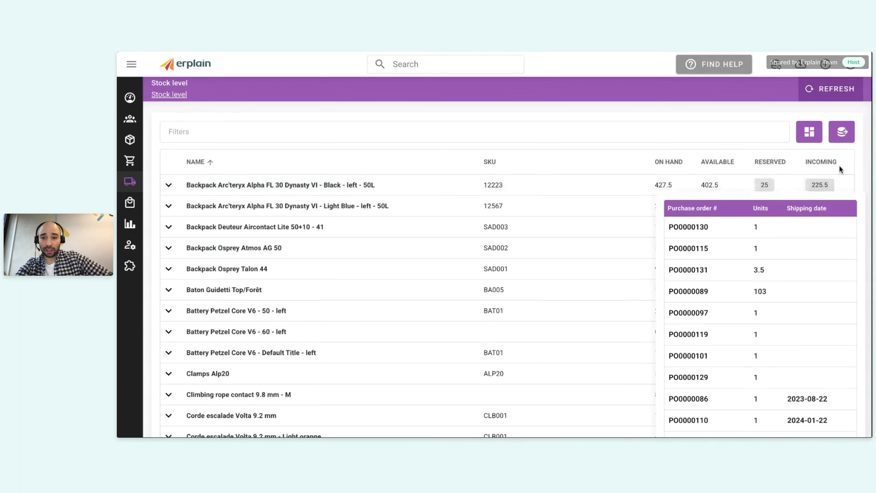
pyautogui.moveTo(131, 183)
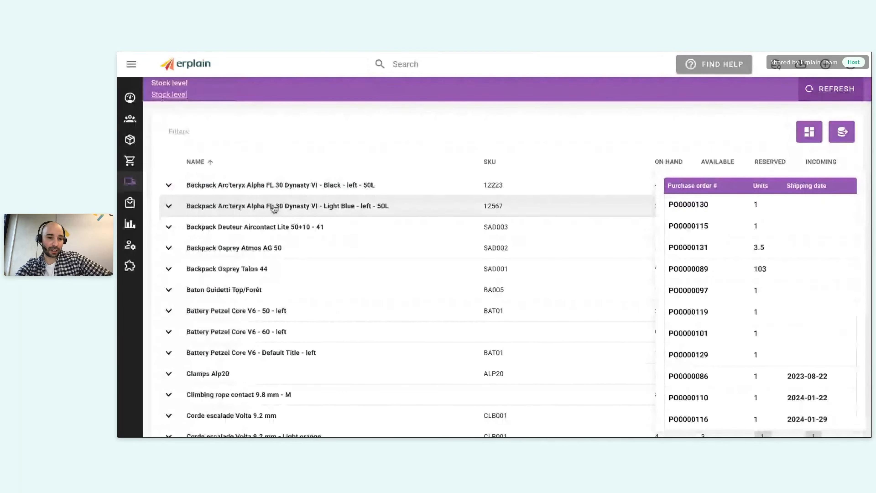
pyautogui.scroll(-3, 799, 262)
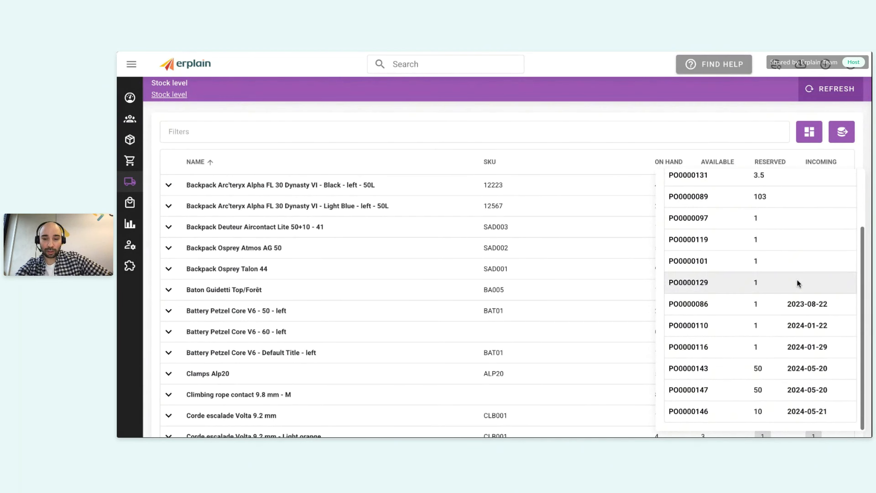
pyautogui.scroll(3, 797, 280)
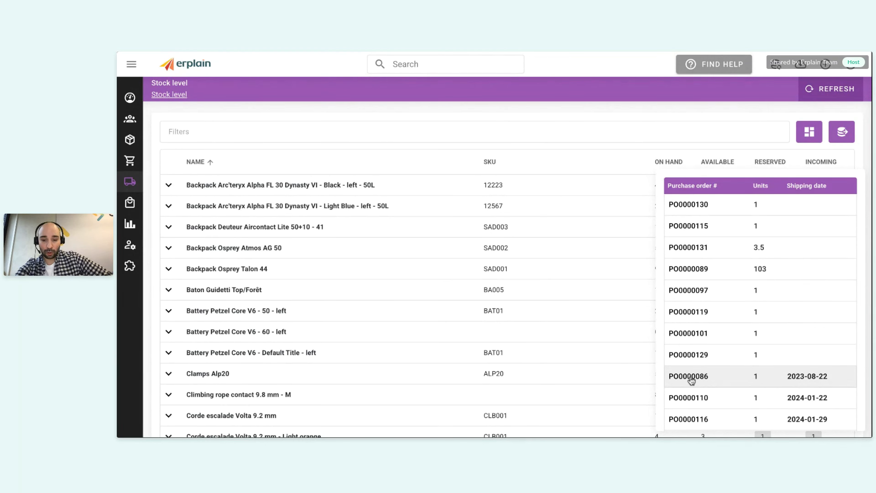
pyautogui.scroll(-3, 692, 380)
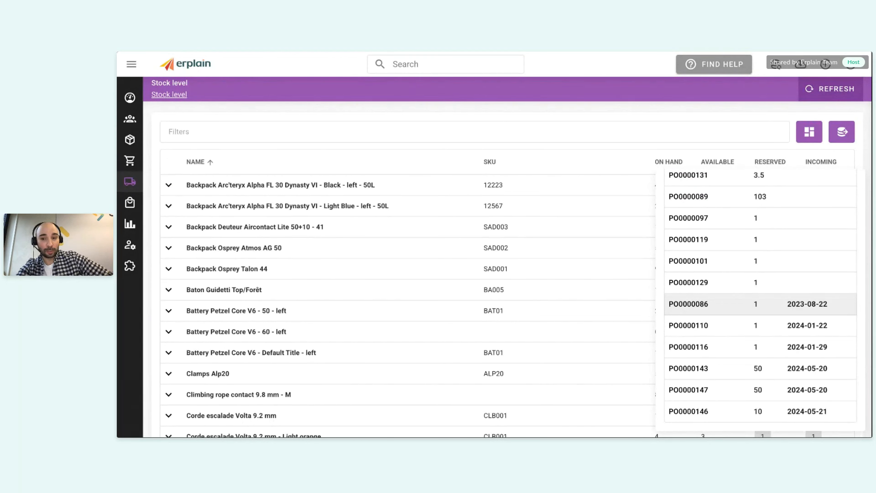
pyautogui.scroll(3, 759, 303)
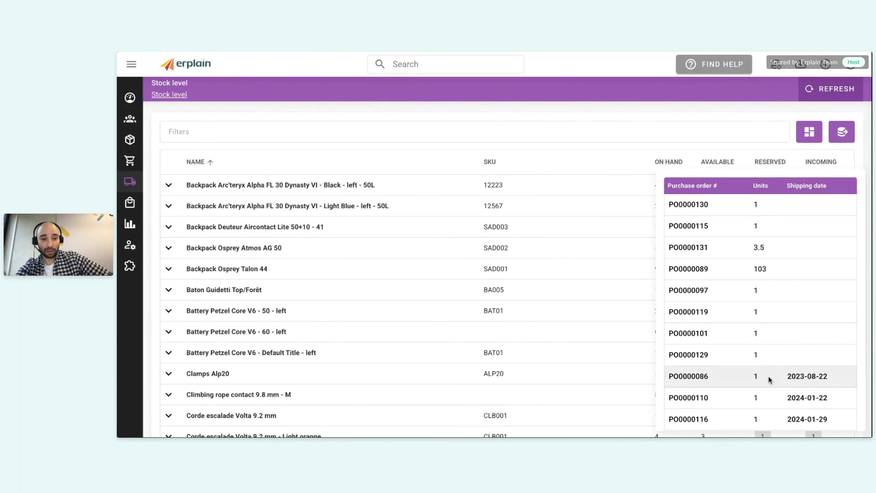
pyautogui.scroll(-2, 768, 375)
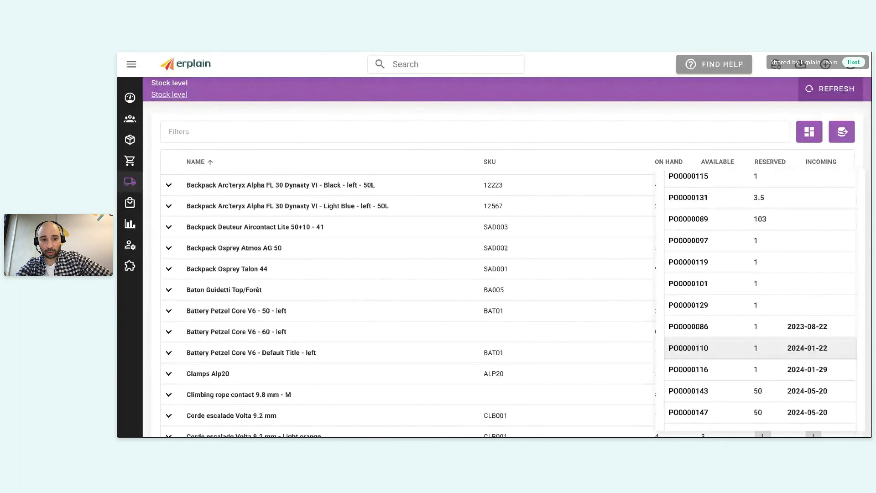
# Step: Close the incoming purchase orders overview and sort the stock levels by SKU in descending order
pyautogui.click(576, 151)
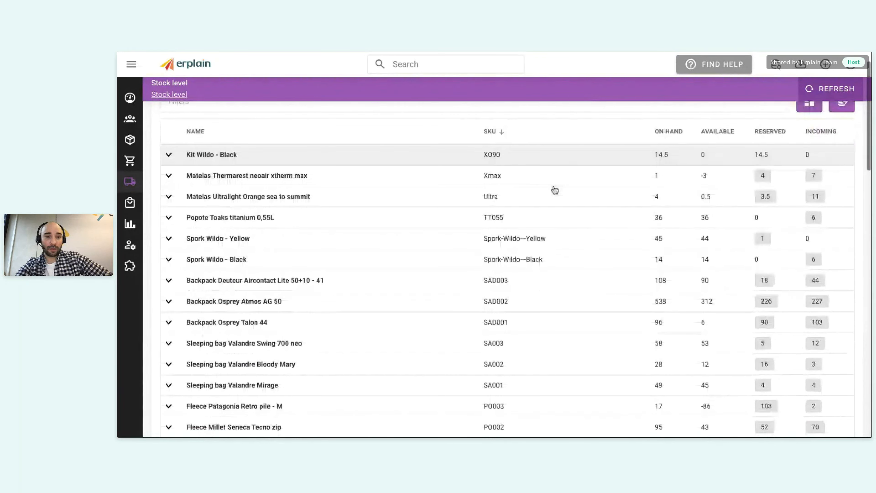
pyautogui.scroll(-1, 525, 214)
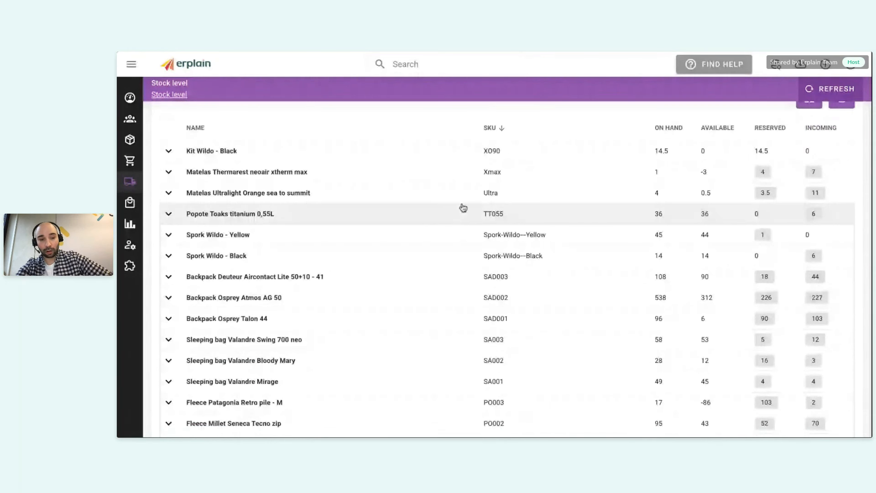
pyautogui.scroll(1, 463, 208)
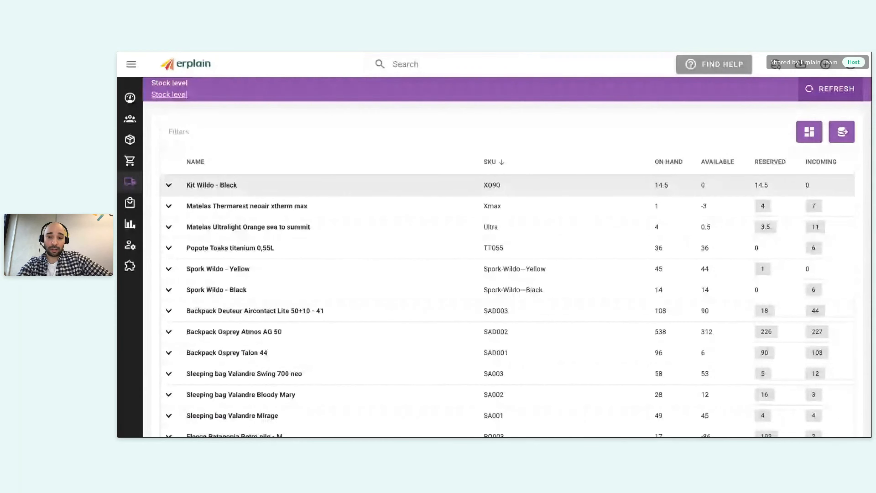
# Step: Expand Kit Wildo - Black and Matelas Thermarest neoair xtherm max to examine their stock per location
pyautogui.click(169, 187)
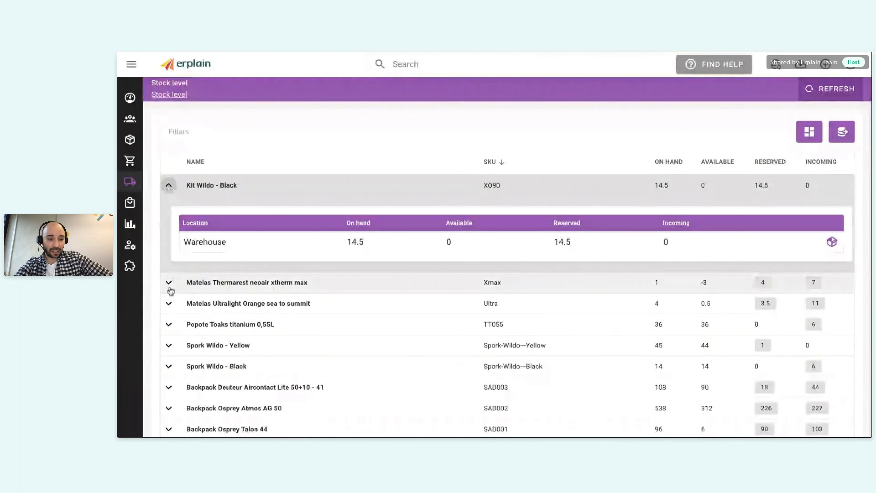
pyautogui.click(169, 283)
pyautogui.scroll(-2, 263, 252)
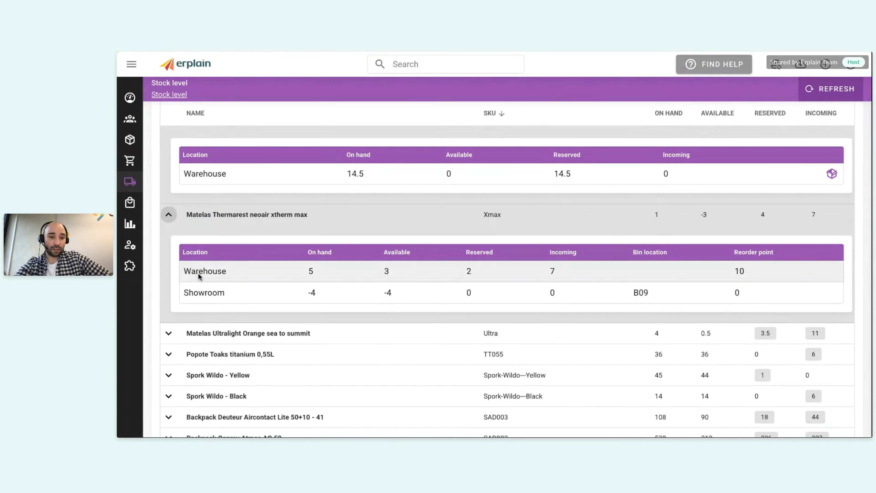
pyautogui.scroll(2, 229, 290)
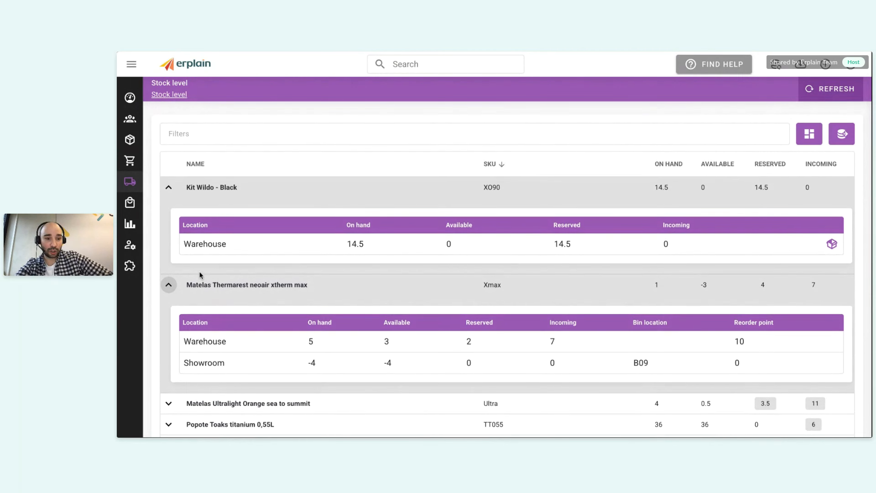
# Step: Filter the stock levels to locations containing Showroom
pyautogui.click(208, 138)
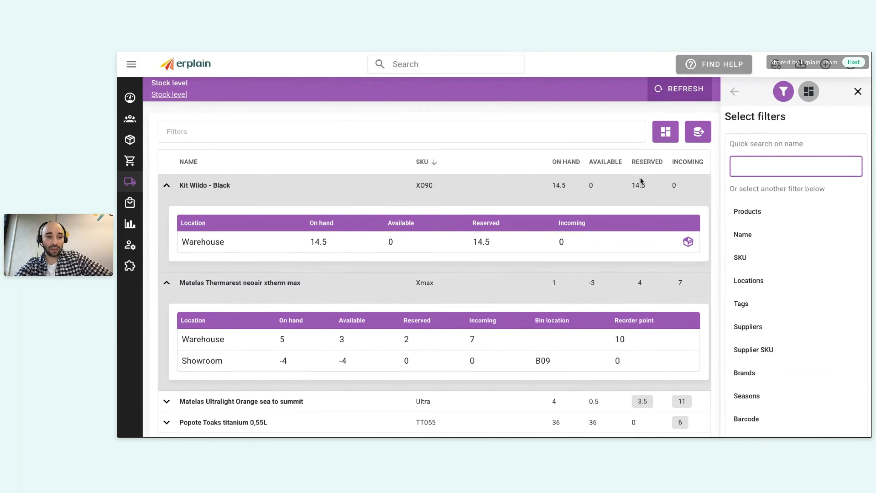
pyautogui.click(748, 287)
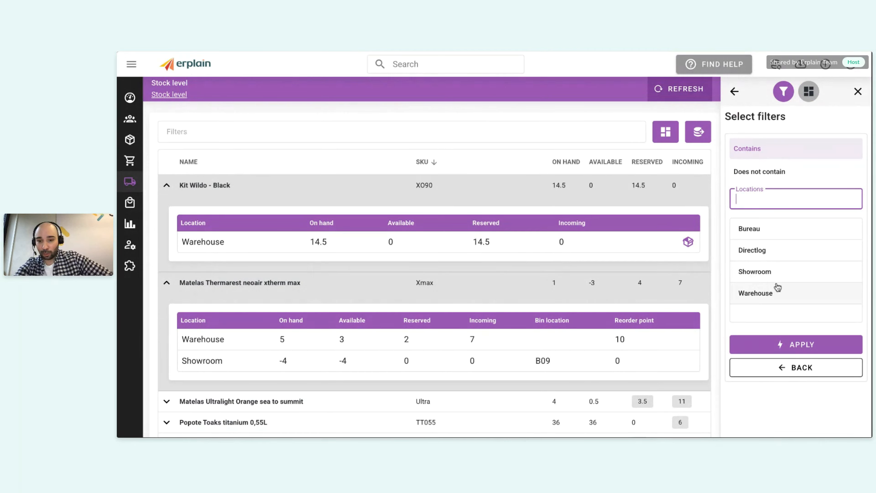
pyautogui.click(772, 278)
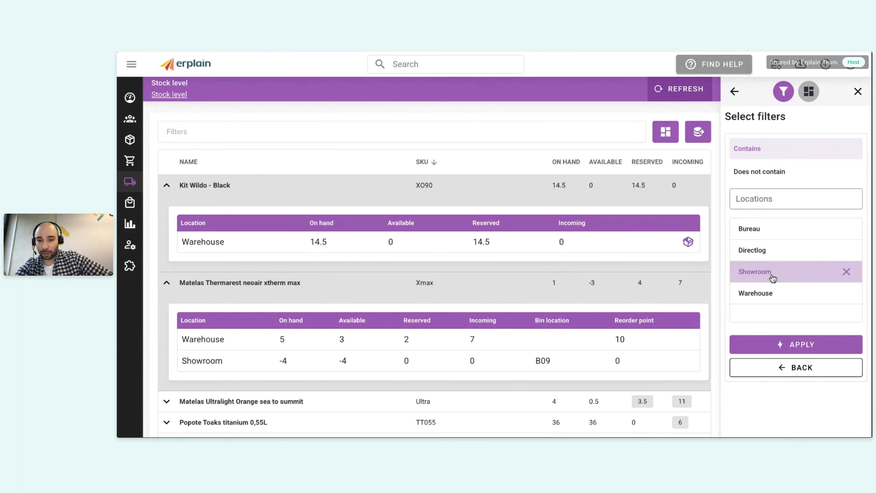
pyautogui.click(806, 351)
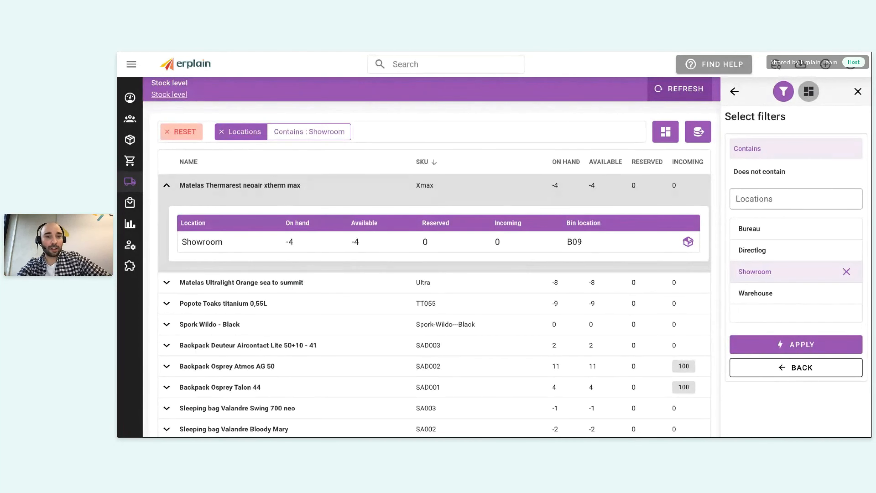
# Step: Open the Locations settings to view the list of warehouses
pyautogui.moveTo(130, 228)
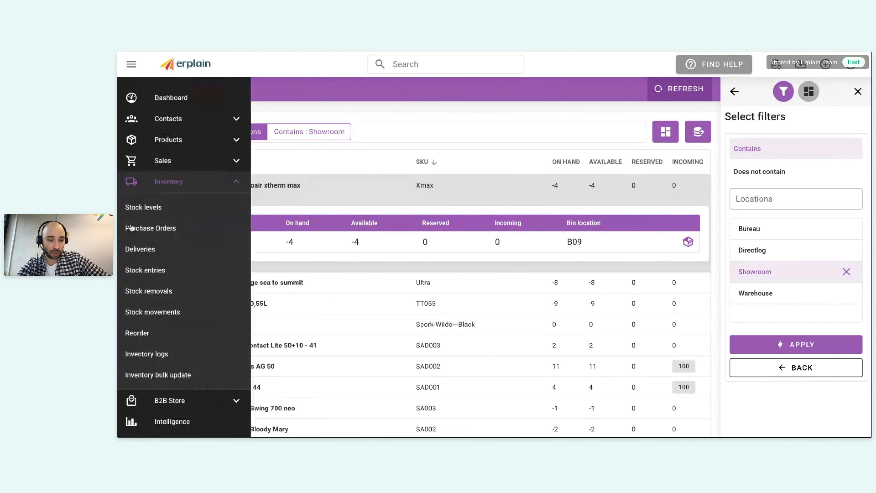
pyautogui.scroll(-1, 148, 345)
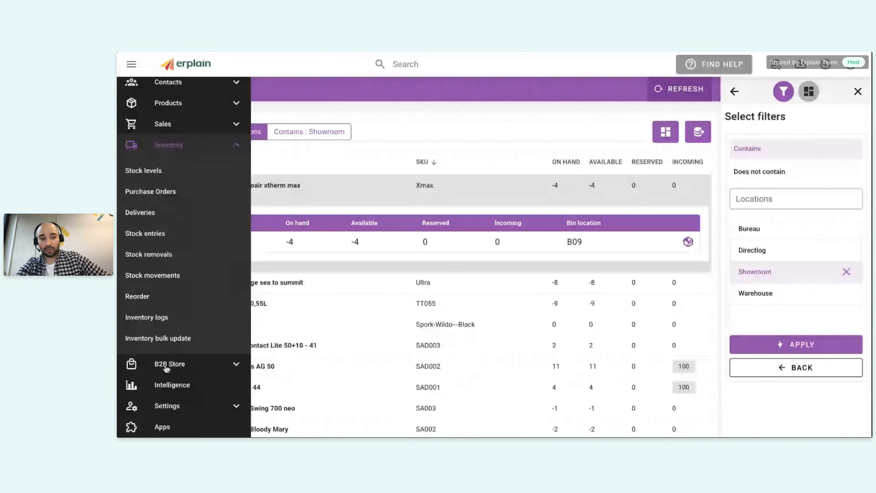
pyautogui.click(179, 411)
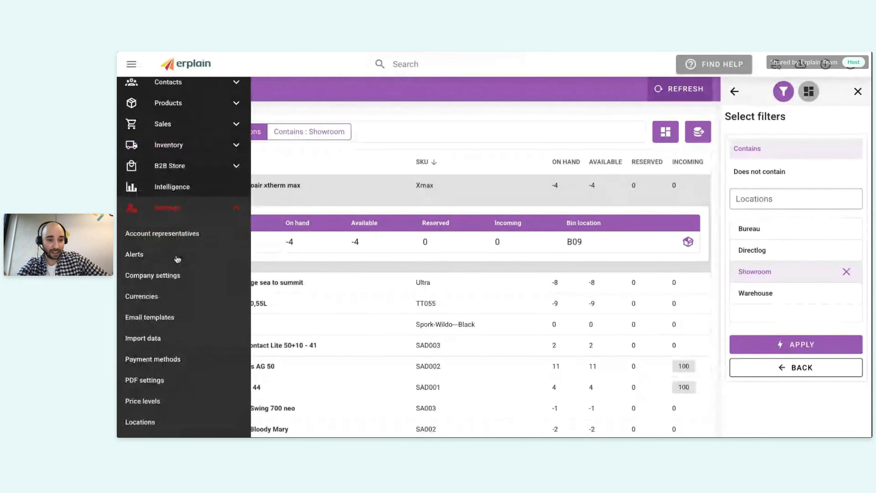
pyautogui.scroll(-1, 176, 293)
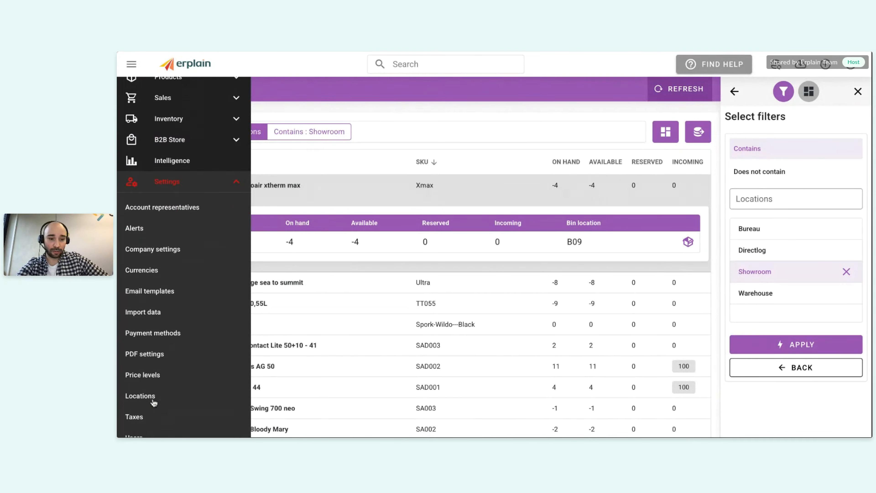
pyautogui.click(153, 400)
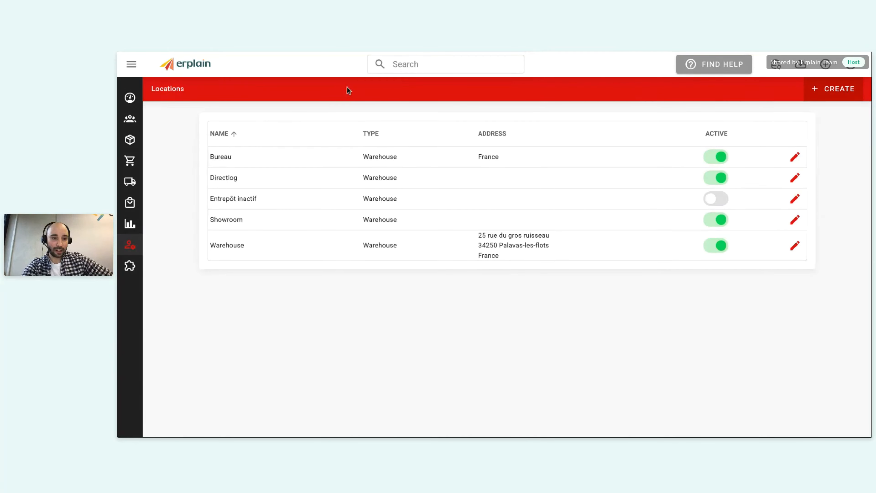
# Step: Open the inventory's list of purchase orders
pyautogui.moveTo(178, 178)
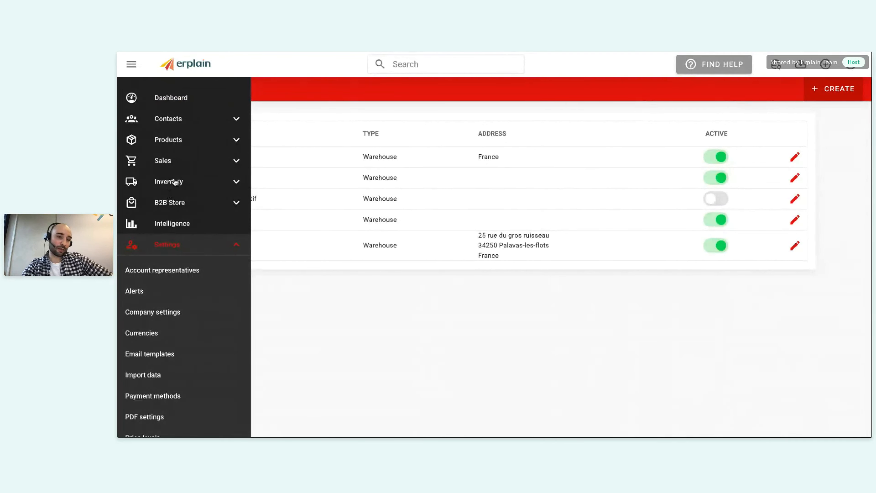
pyautogui.click(174, 186)
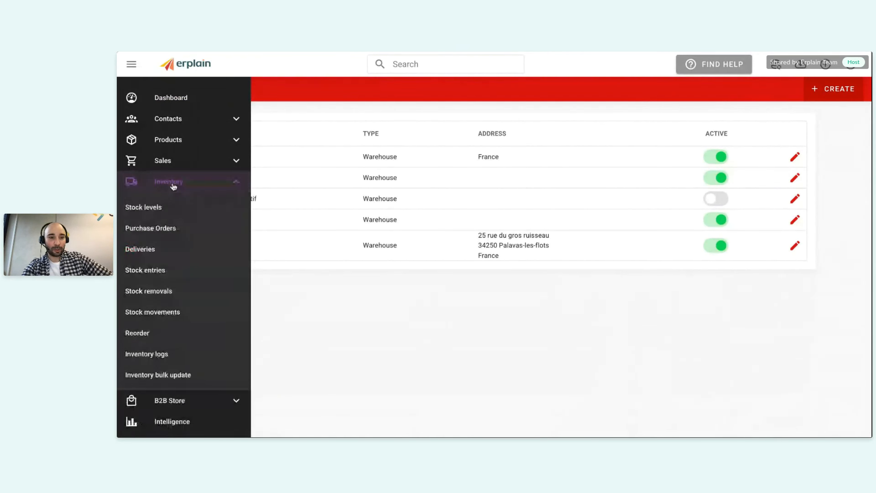
pyautogui.scroll(-1, 174, 186)
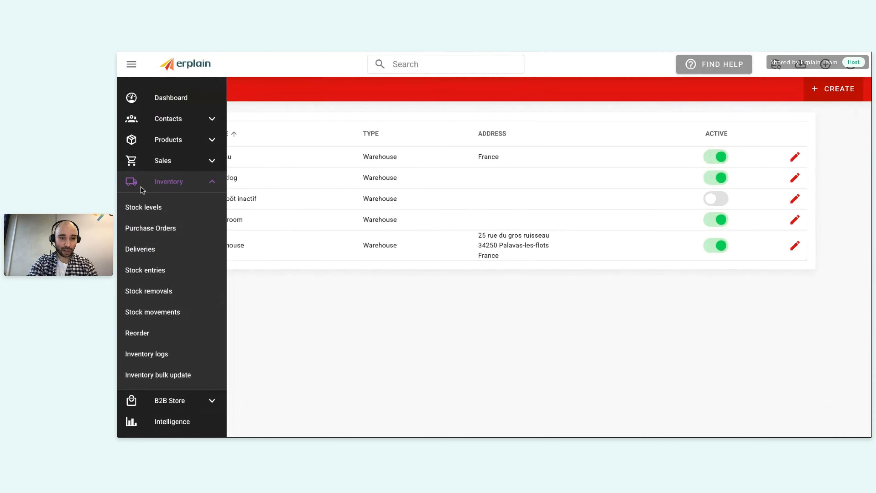
pyautogui.click(147, 229)
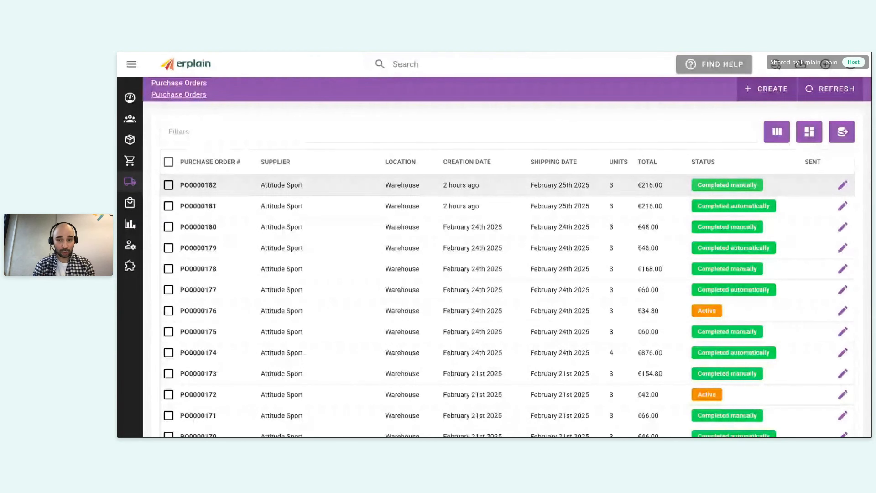
# Step: Start a new purchase order and choose Attitude Sport as its supplier
pyautogui.click(748, 91)
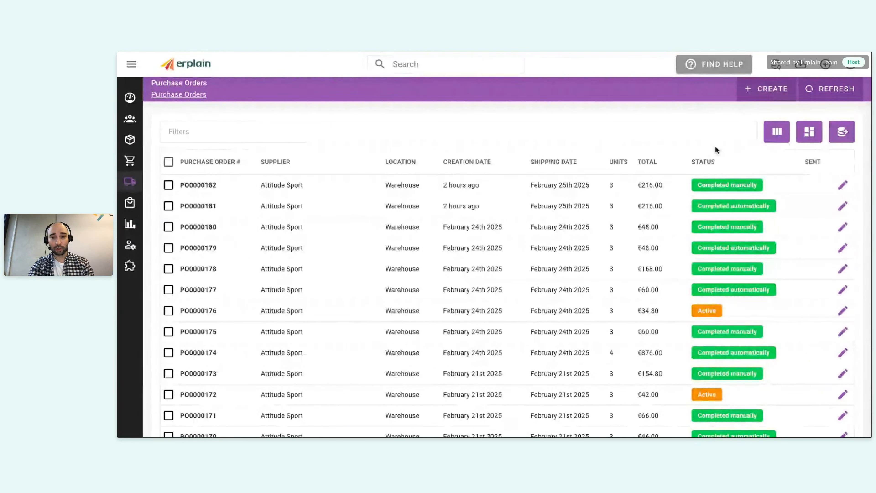
pyautogui.click(826, 66)
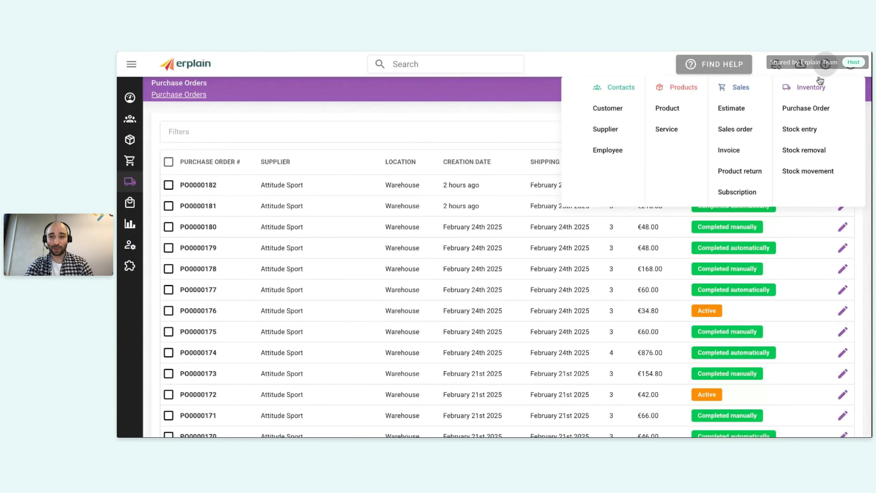
pyautogui.click(792, 109)
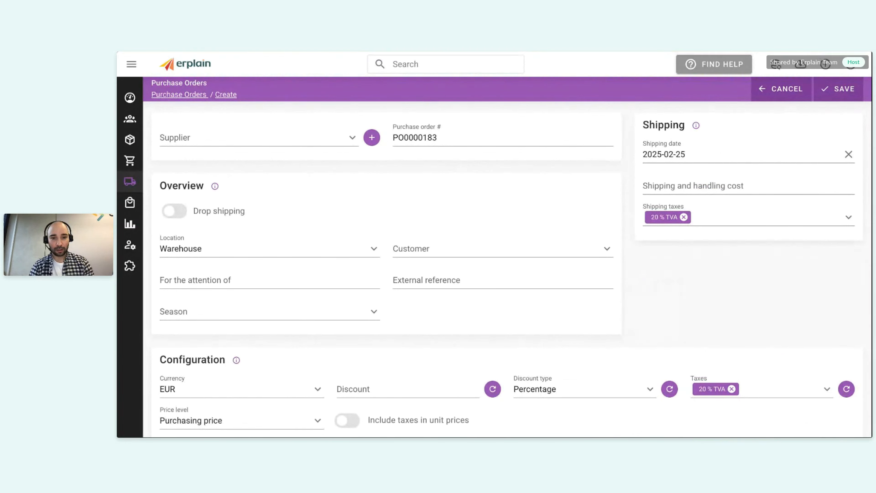
pyautogui.click(273, 136)
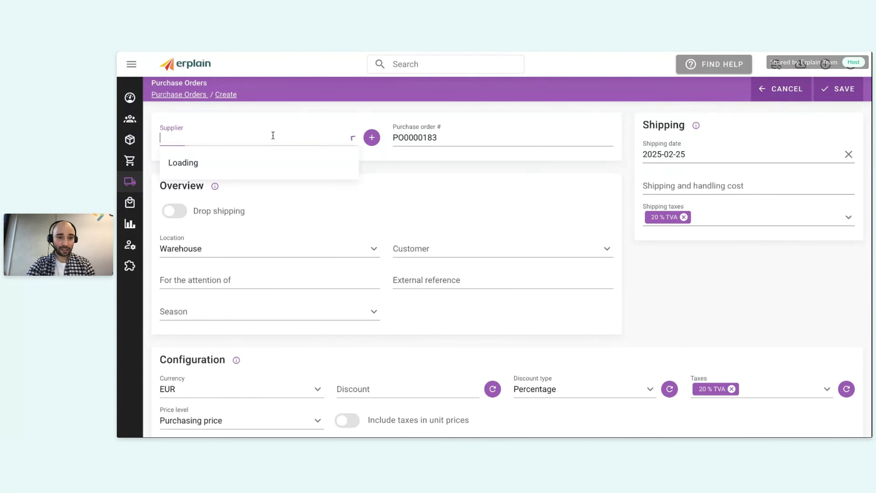
pyautogui.click(201, 212)
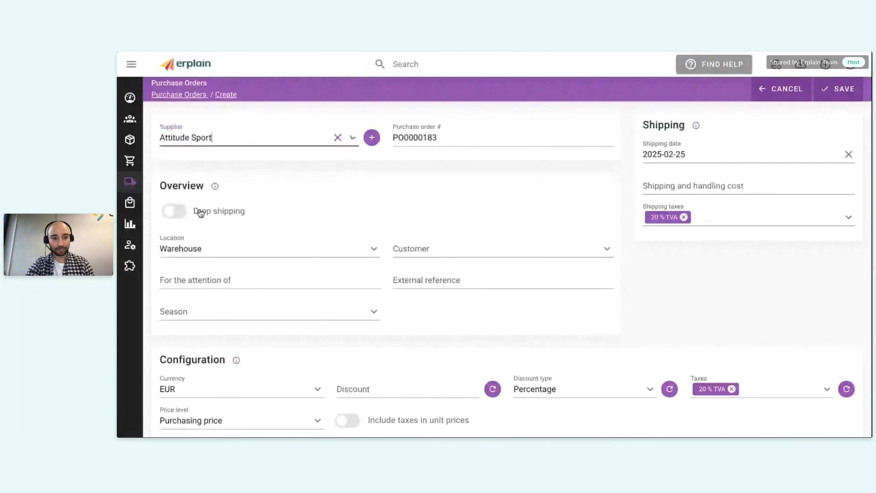
pyautogui.scroll(-4, 201, 212)
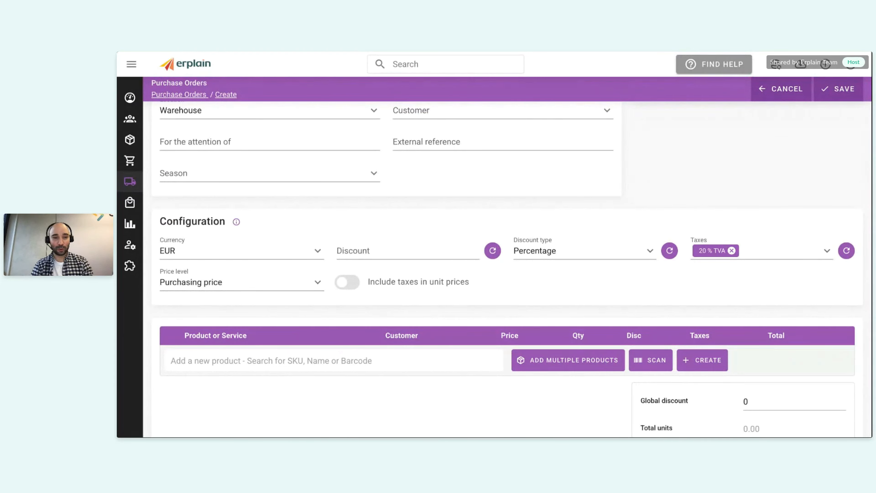
# Step: Add the product Mountain Tent Vaude Taurus 2p to the purchase order from the multiple-product list filtered by the Camping tag
pyautogui.scroll(4, 507, 269)
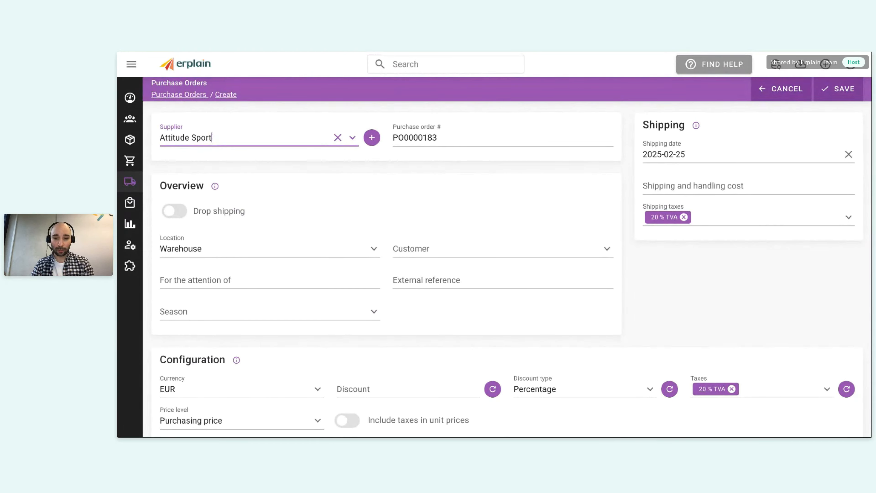
pyautogui.scroll(-2, 646, 309)
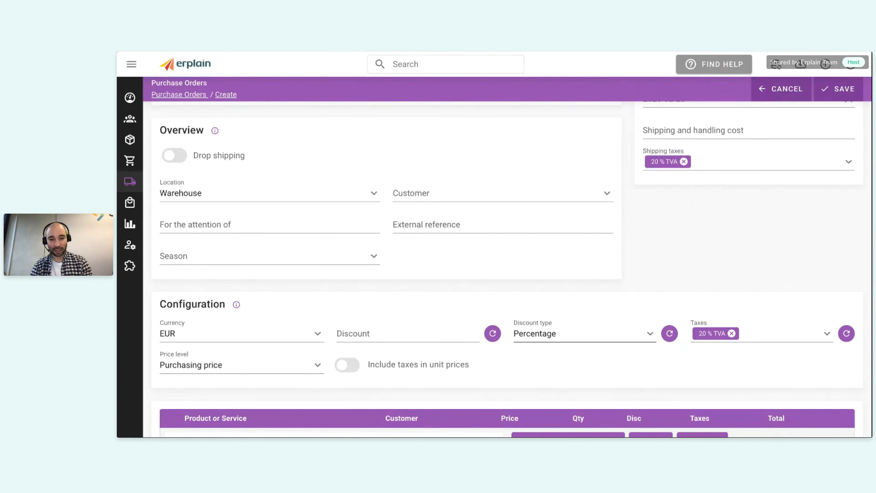
pyautogui.scroll(-6, 418, 272)
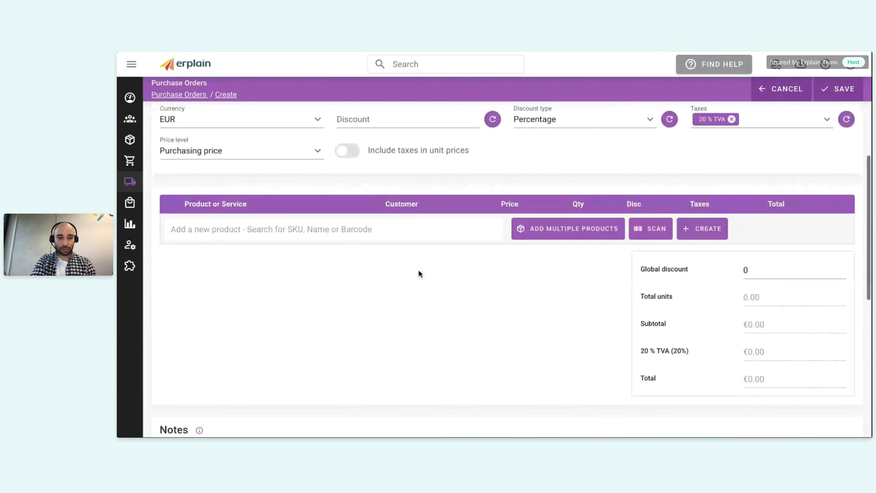
pyautogui.click(525, 235)
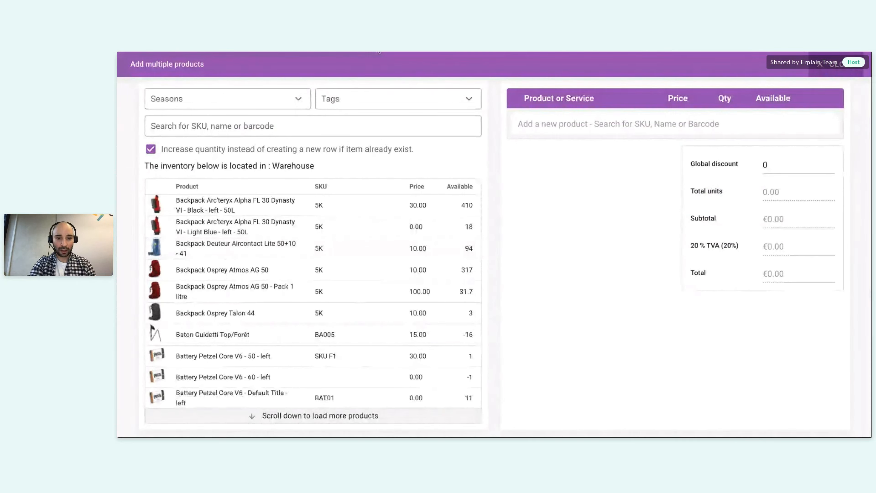
pyautogui.click(385, 91)
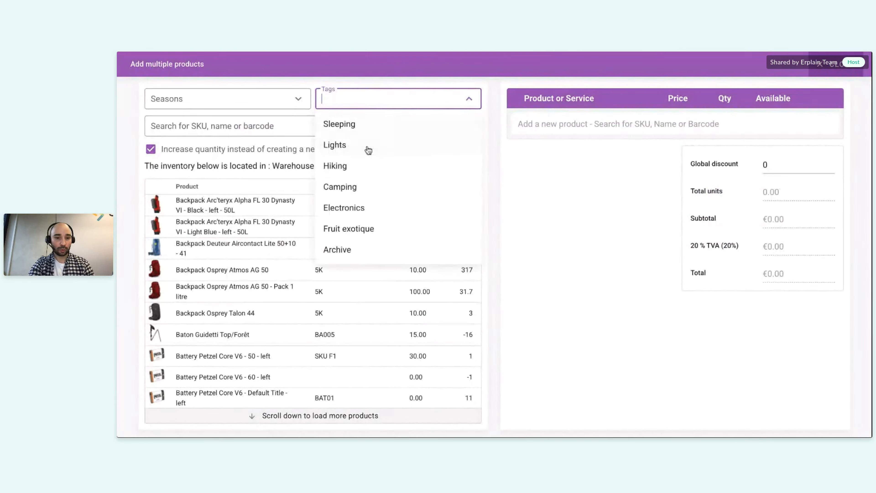
pyautogui.click(349, 198)
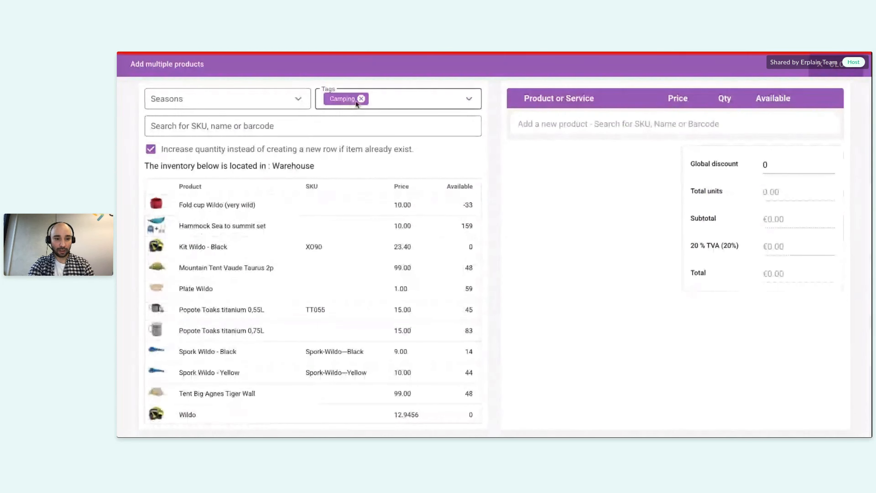
pyautogui.click(229, 268)
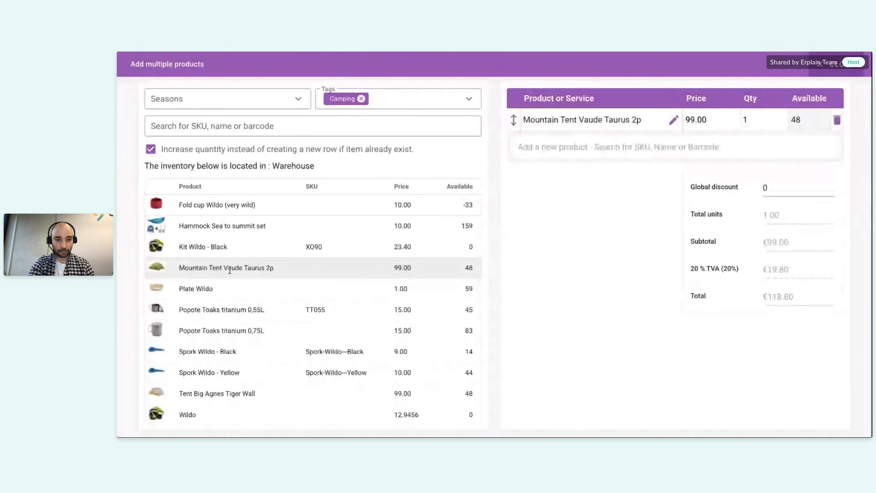
# Step: Switch the product filter to the Hiking tag and add Backpack Osprey Atmos AG 50 and Backpack Osprey Atmos AG 50 - Pack 1 litre
pyautogui.click(361, 98)
pyautogui.click(360, 98)
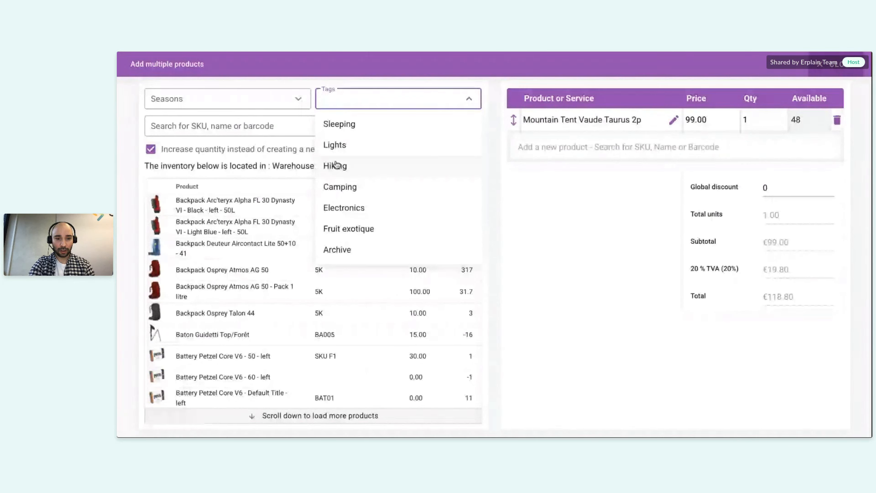
pyautogui.click(341, 148)
pyautogui.click(353, 98)
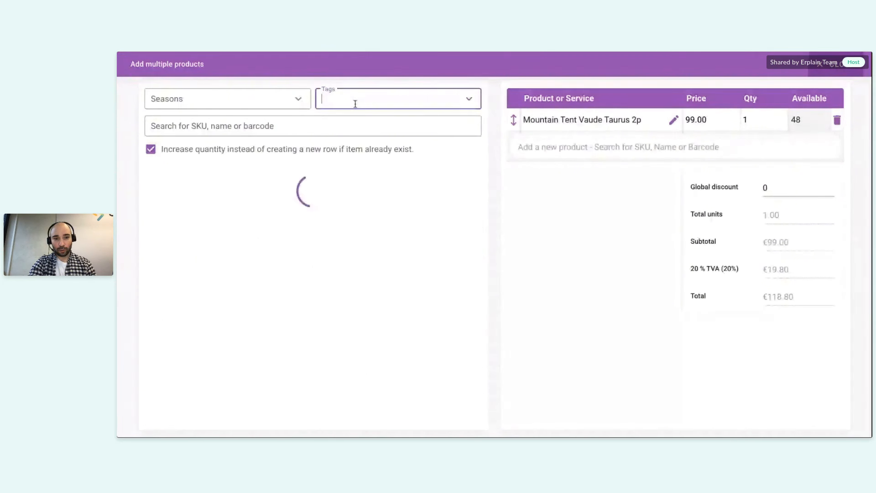
pyautogui.click(354, 101)
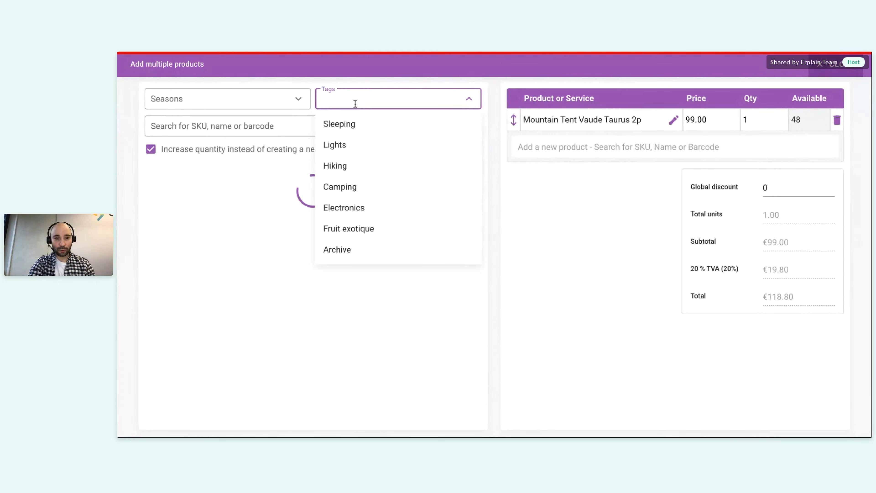
pyautogui.click(346, 167)
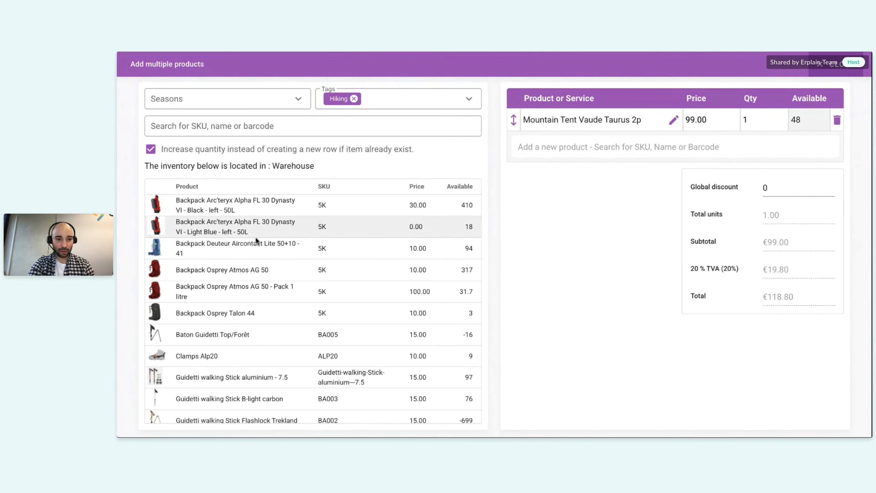
pyautogui.click(230, 270)
pyautogui.click(227, 294)
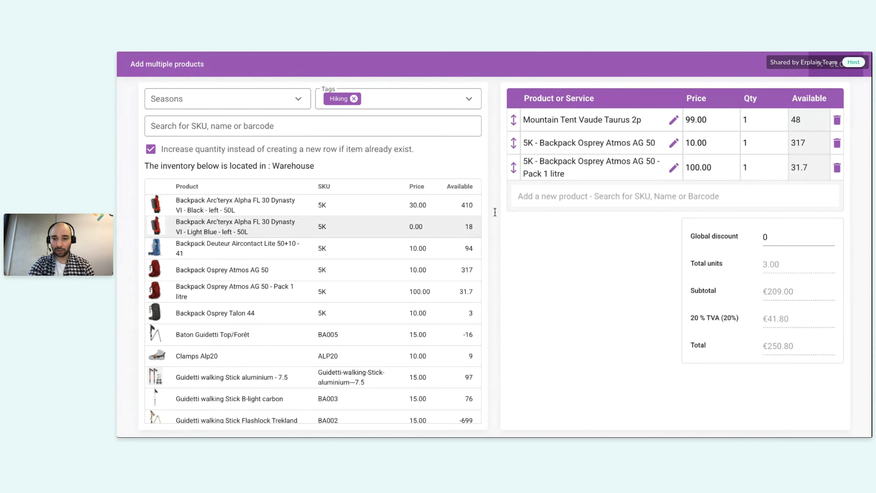
# Step: Close the multiple-product selection and save the Attitude Sport purchase order
pyautogui.click(829, 65)
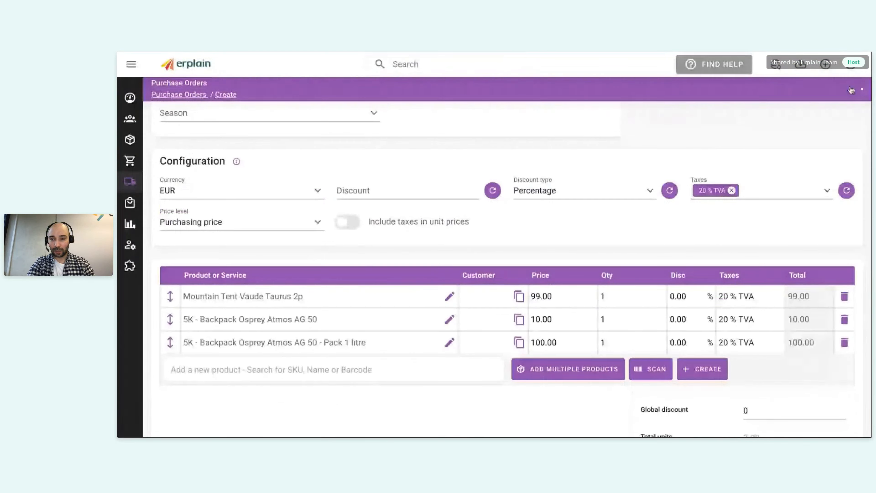
pyautogui.click(849, 89)
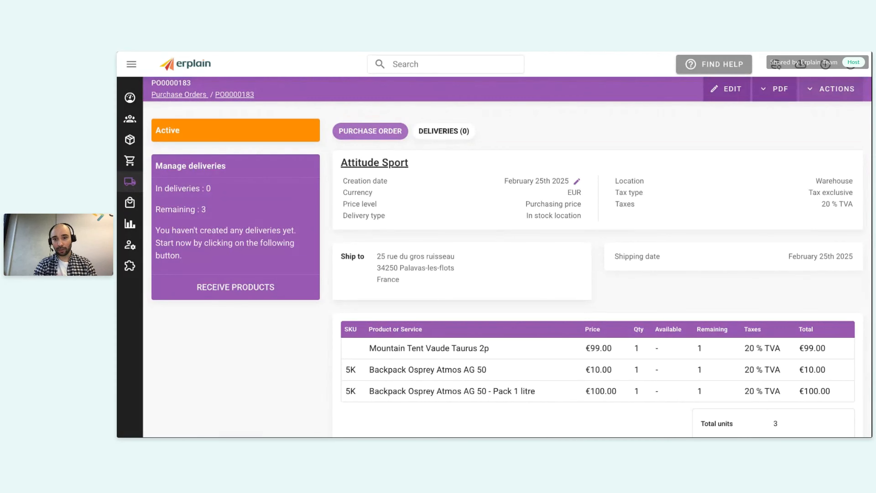
# Step: Review the purchase order's email draft, including its template, recipient fields, message and PDF attachment, and close it without sending
pyautogui.click(828, 95)
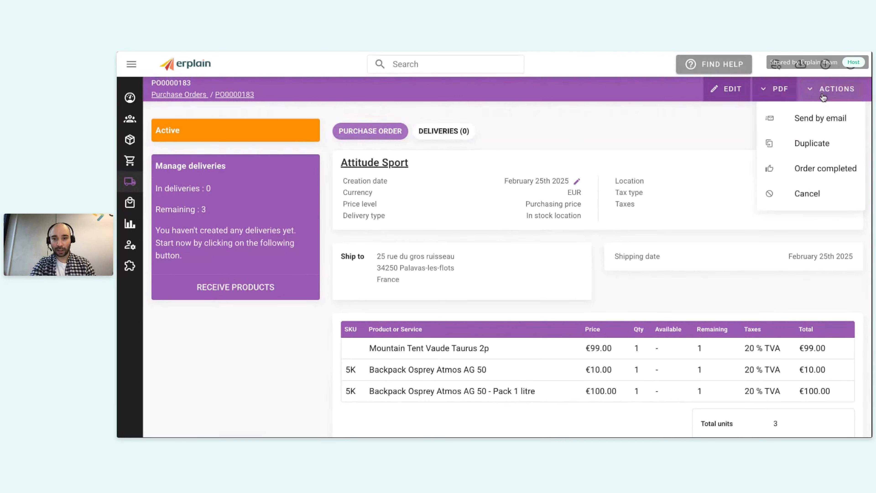
pyautogui.click(809, 127)
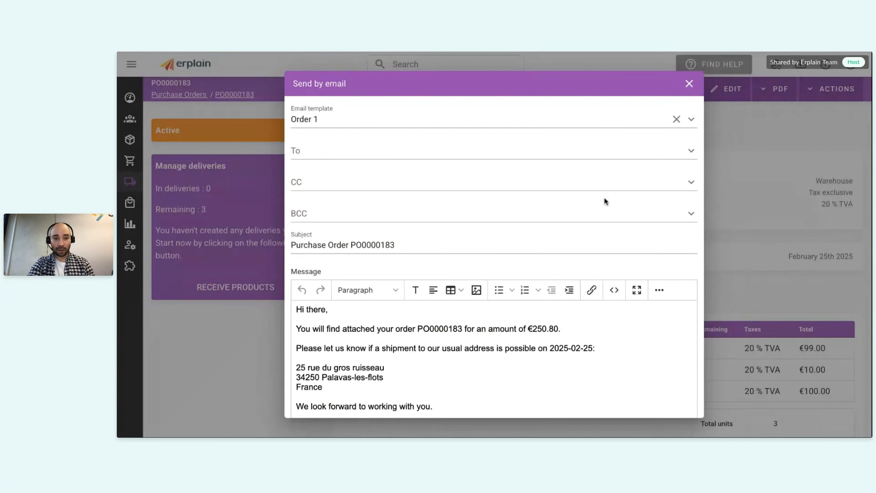
pyautogui.scroll(-3, 497, 328)
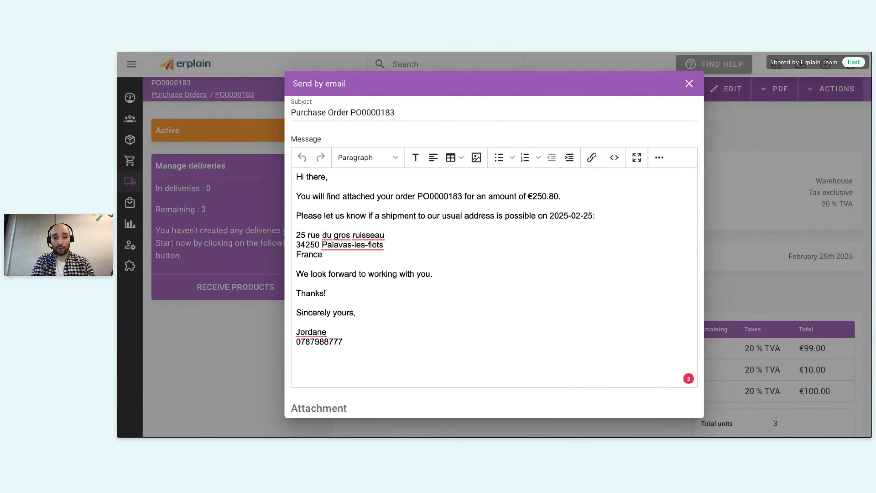
pyautogui.scroll(2, 494, 259)
pyautogui.scroll(-1, 494, 259)
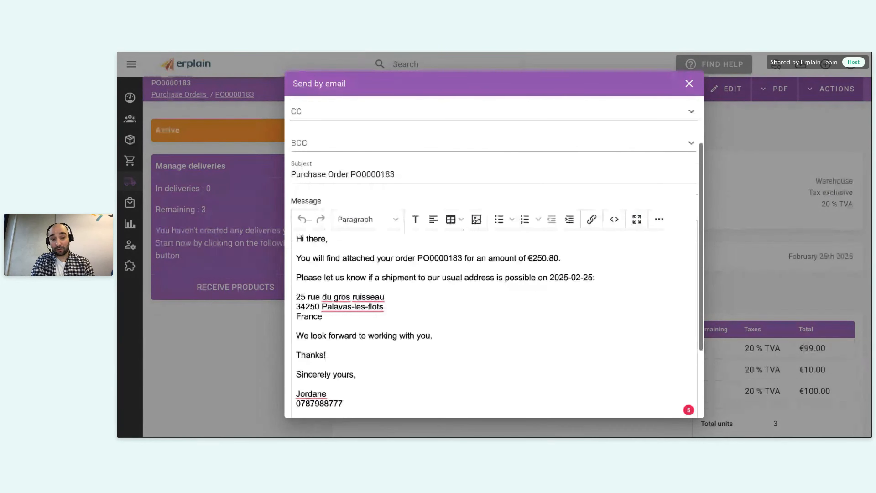
pyautogui.scroll(-1, 534, 338)
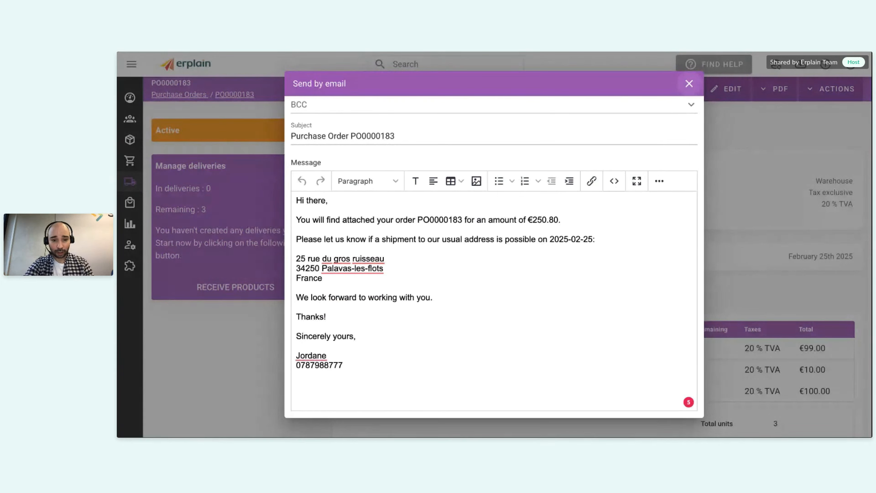
pyautogui.scroll(-2, 642, 148)
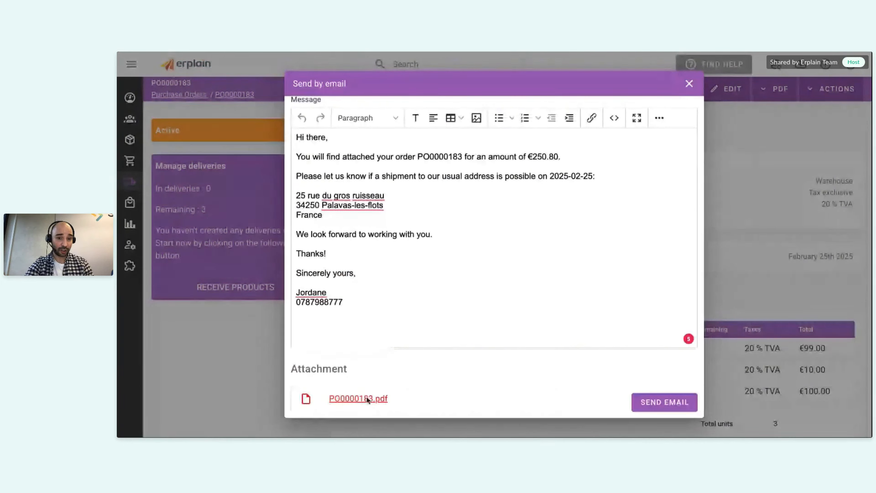
pyautogui.scroll(3, 388, 311)
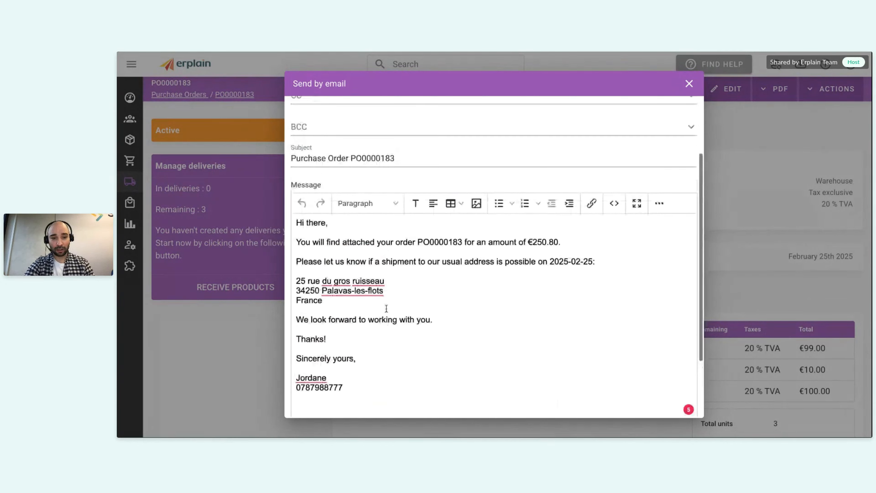
pyautogui.scroll(2, 413, 311)
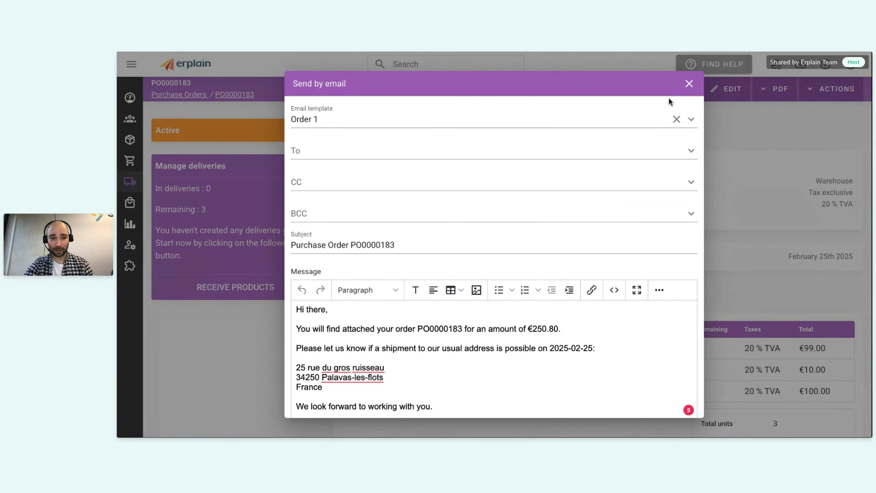
pyautogui.click(689, 84)
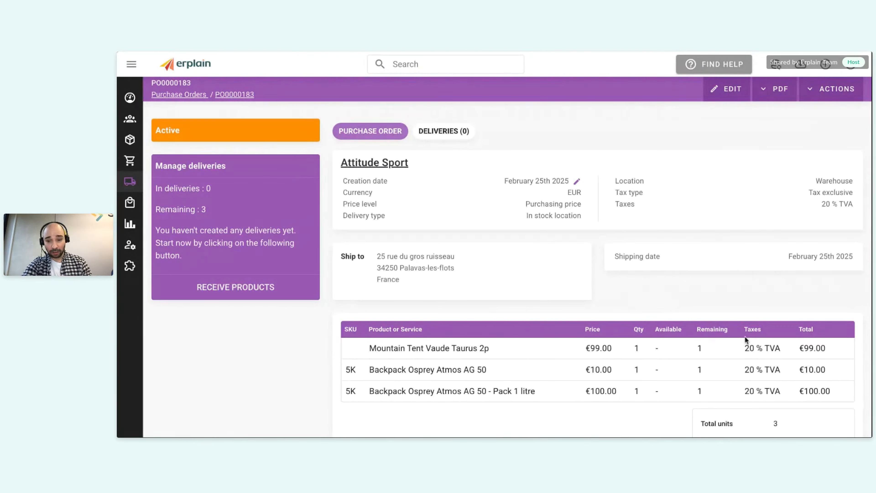
# Step: Create and save a delivery for all products on the purchase order, and receive its products
pyautogui.scroll(-2, 744, 254)
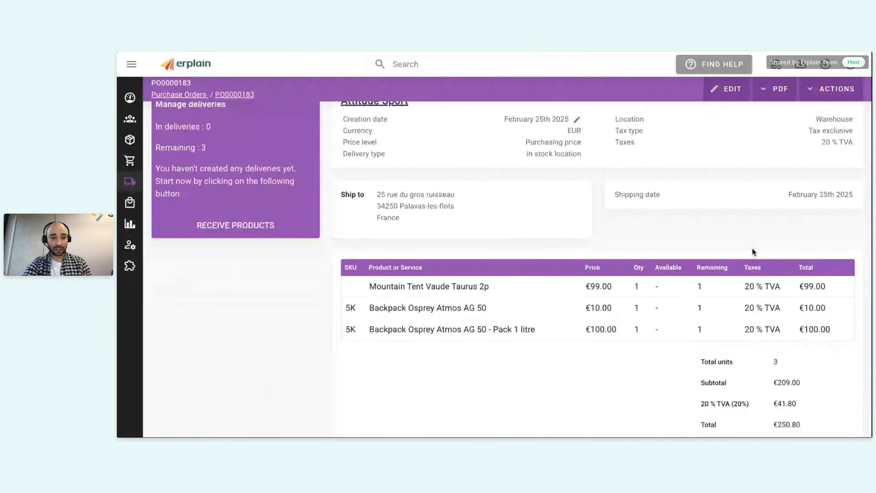
pyautogui.scroll(1, 738, 242)
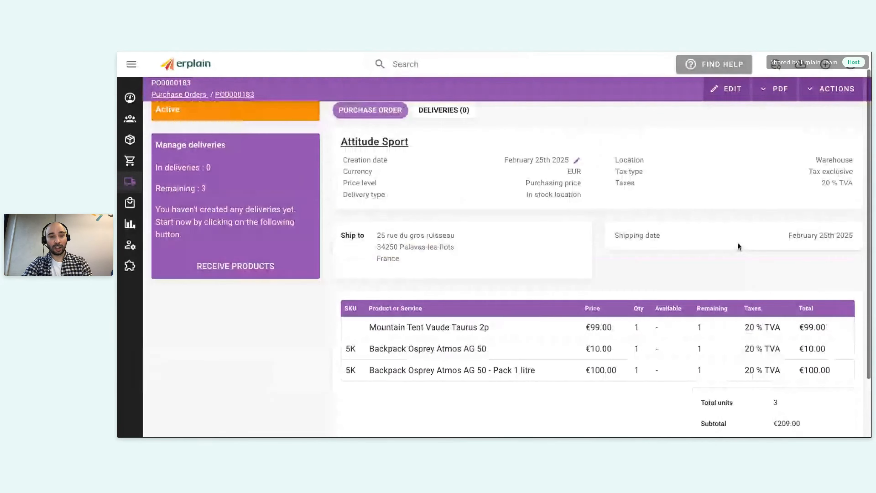
pyautogui.scroll(1, 737, 242)
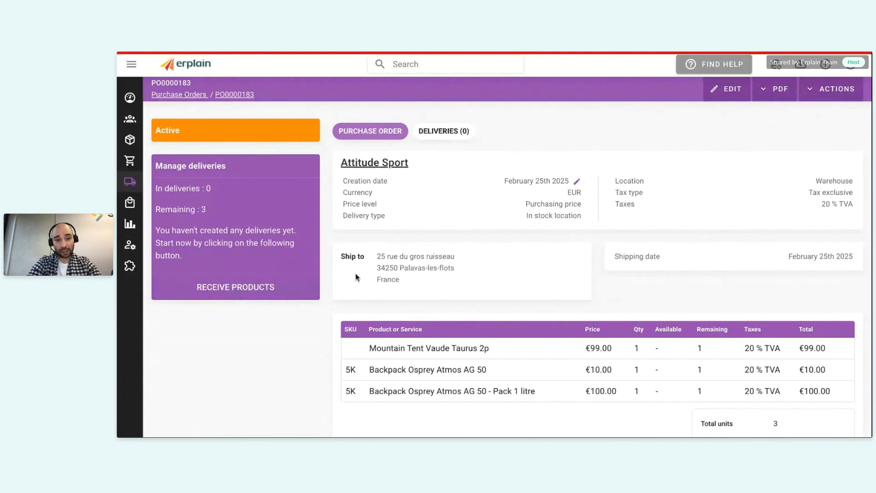
pyautogui.click(319, 284)
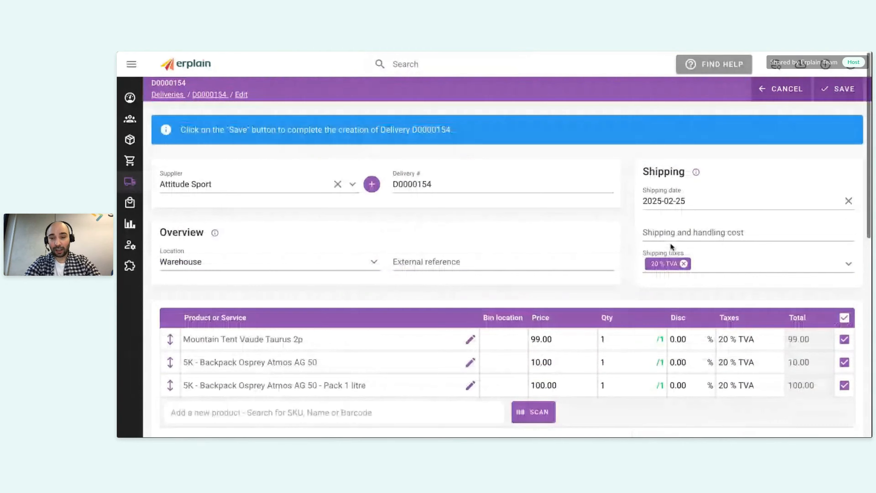
pyautogui.click(839, 90)
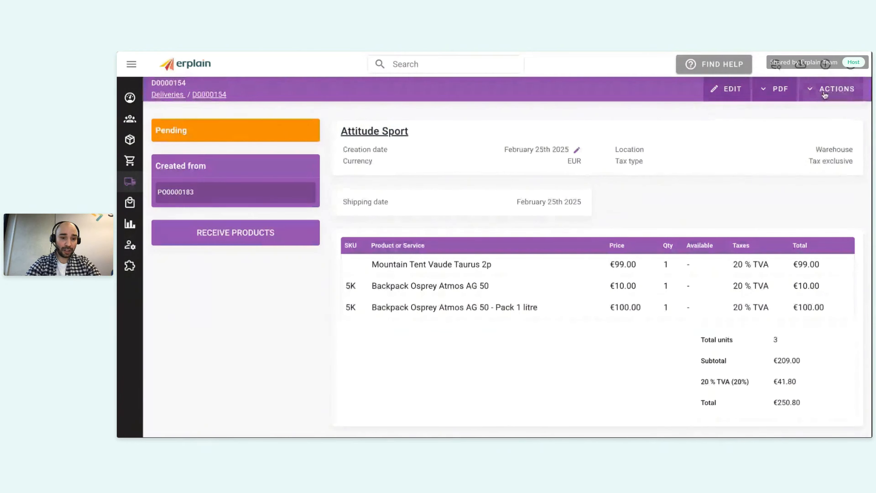
pyautogui.click(281, 233)
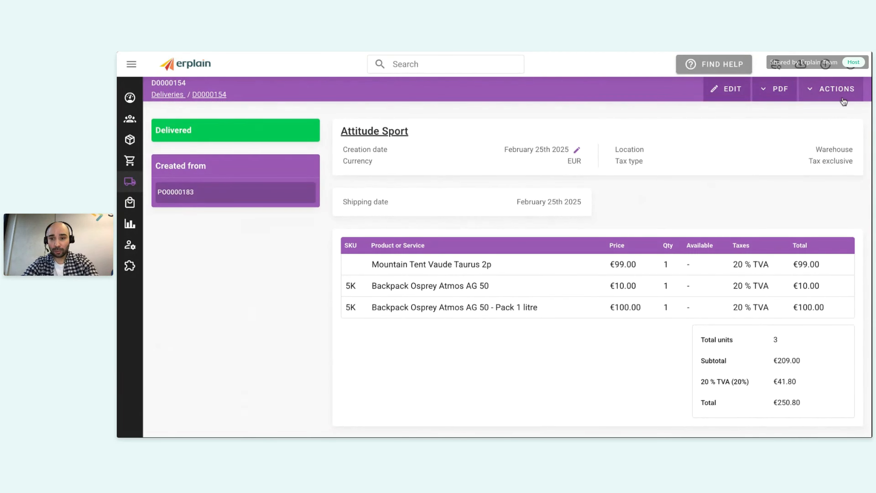
# Step: Duplicate the purchase order the delivery was created from, check the copied product lines and save the new order
pyautogui.click(249, 193)
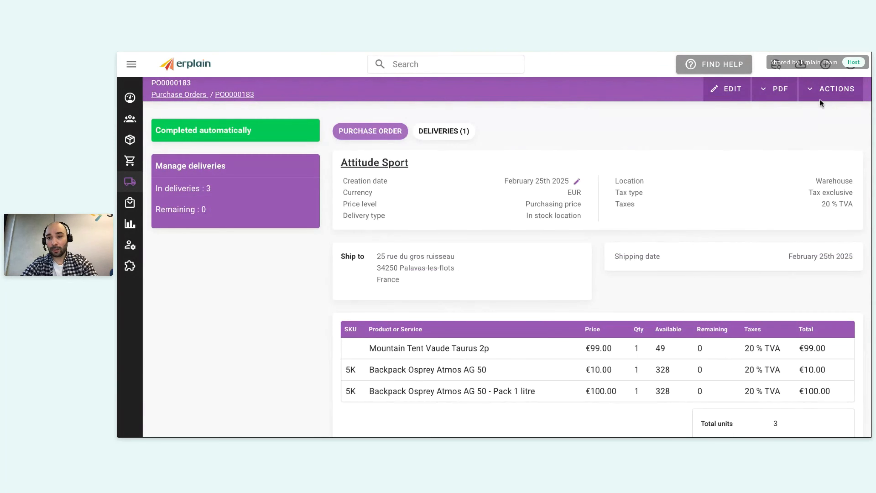
pyautogui.click(827, 96)
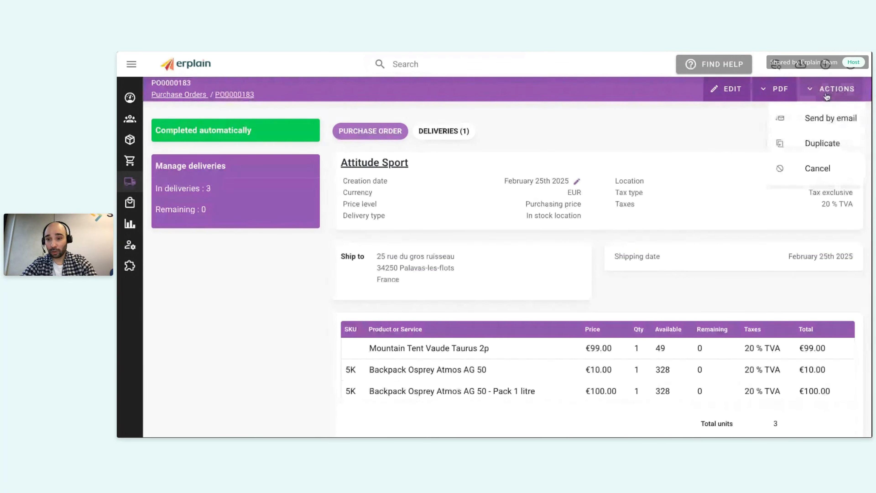
pyautogui.click(821, 144)
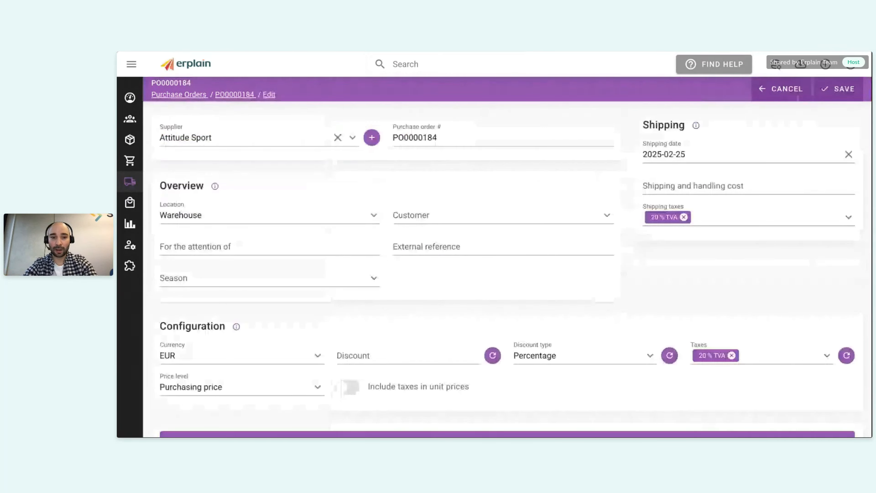
pyautogui.scroll(-2, 507, 270)
pyautogui.scroll(-4, 493, 290)
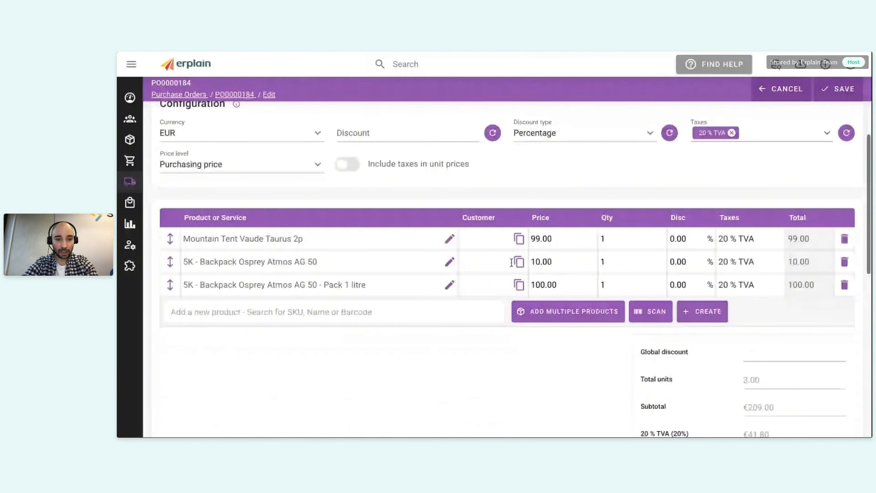
pyautogui.scroll(4, 518, 262)
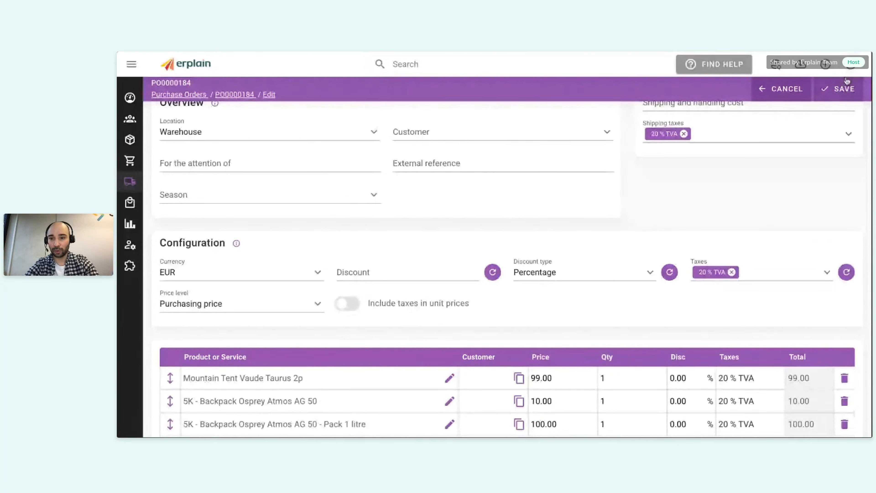
pyautogui.click(840, 94)
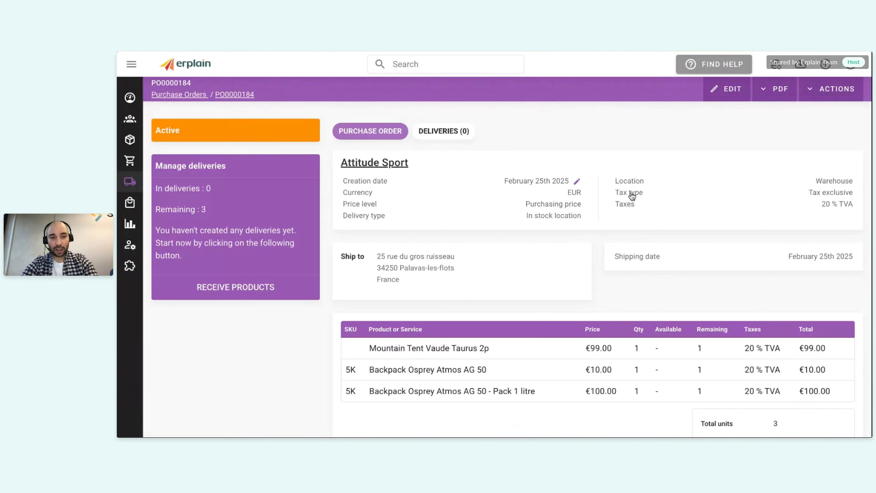
# Step: Start a delivery from the duplicated Attitude Sport purchase order and set its location to Showroom
pyautogui.scroll(-2, 507, 262)
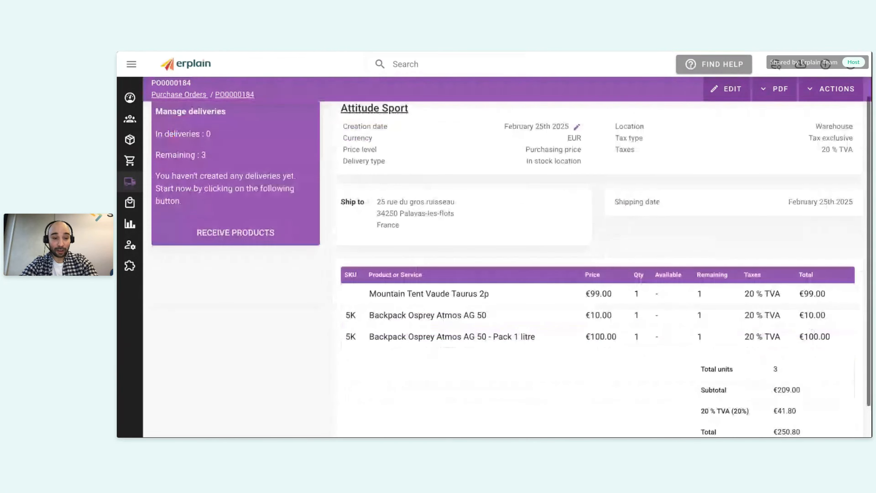
pyautogui.scroll(2, 278, 281)
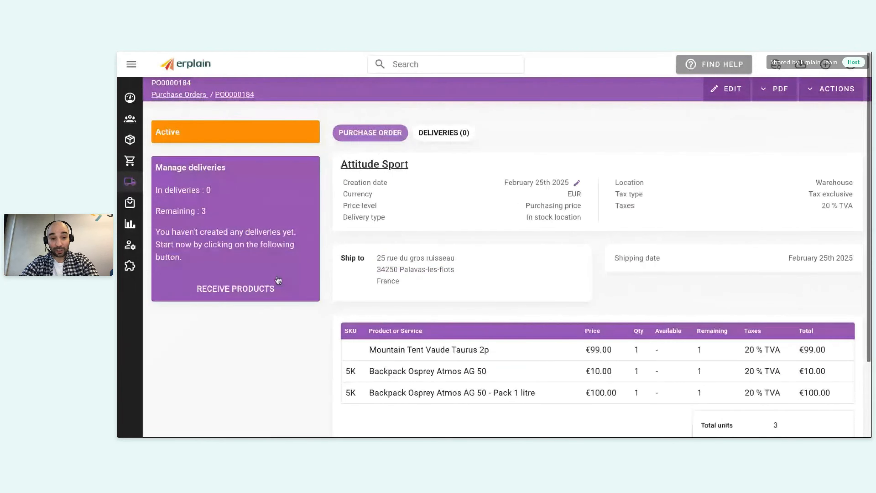
pyautogui.click(224, 296)
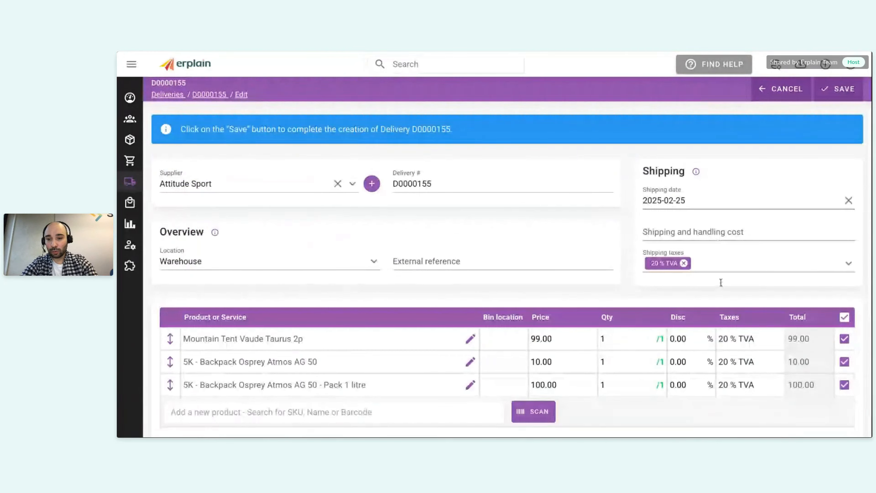
pyautogui.scroll(-1, 759, 293)
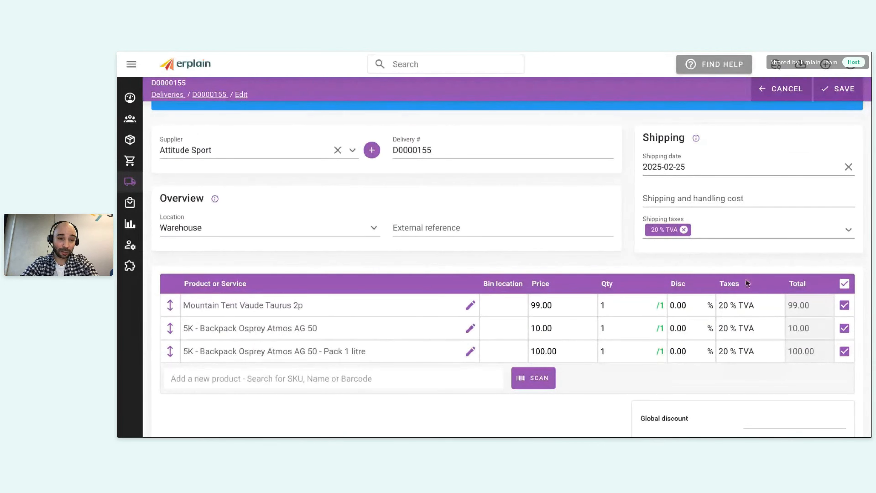
pyautogui.click(220, 237)
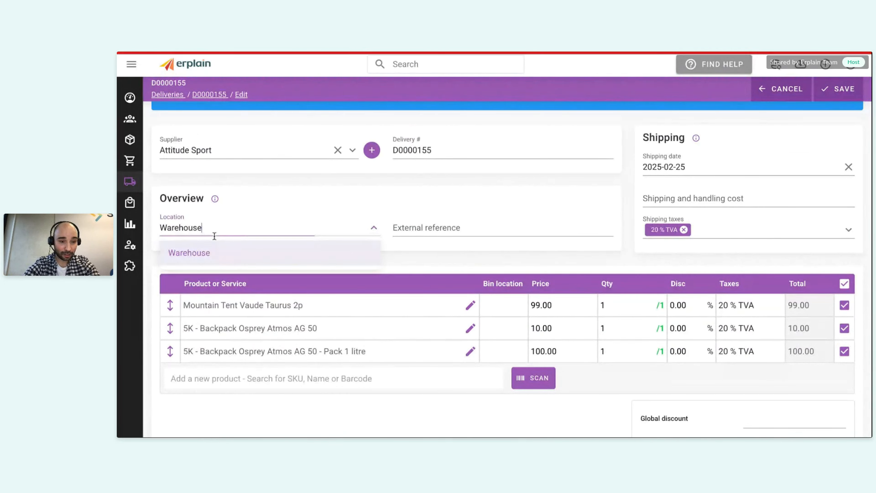
pyautogui.click(192, 312)
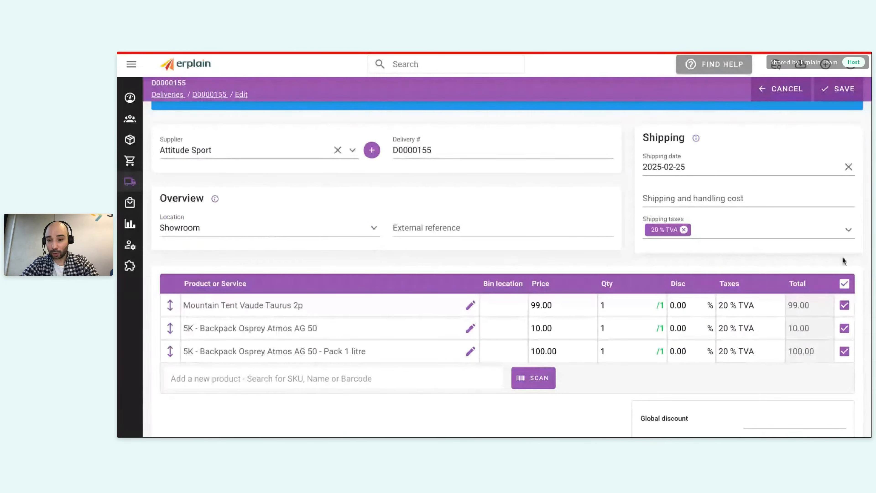
# Step: Exclude both Backpack Osprey Atmos AG 50 lines from the delivery, save it and receive the Mountain Tent Vaude Taurus 2p
pyautogui.click(844, 351)
pyautogui.click(845, 329)
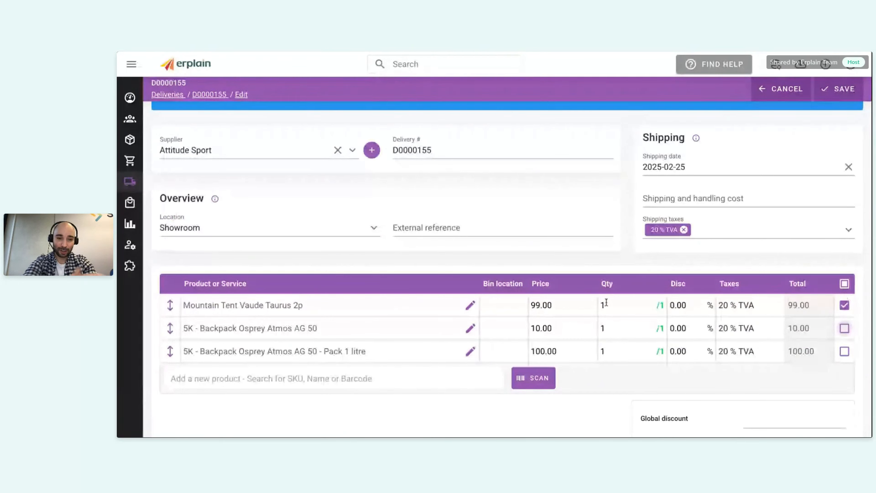
pyautogui.click(839, 98)
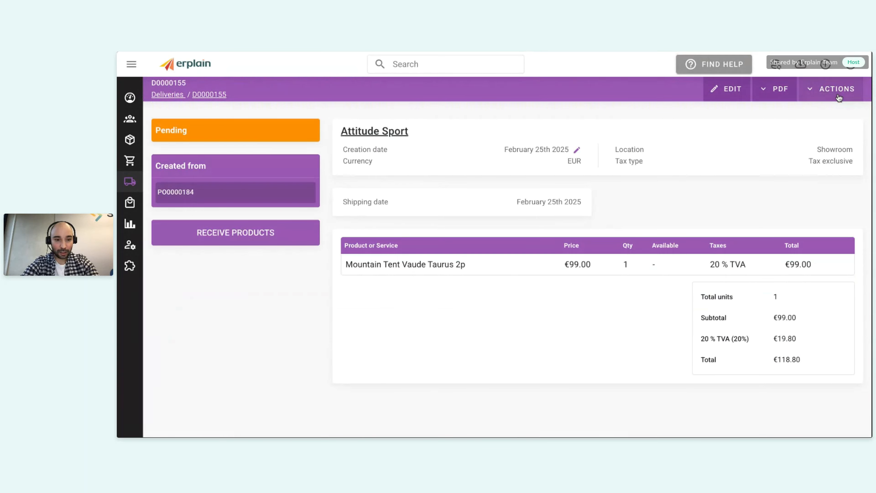
pyautogui.click(200, 231)
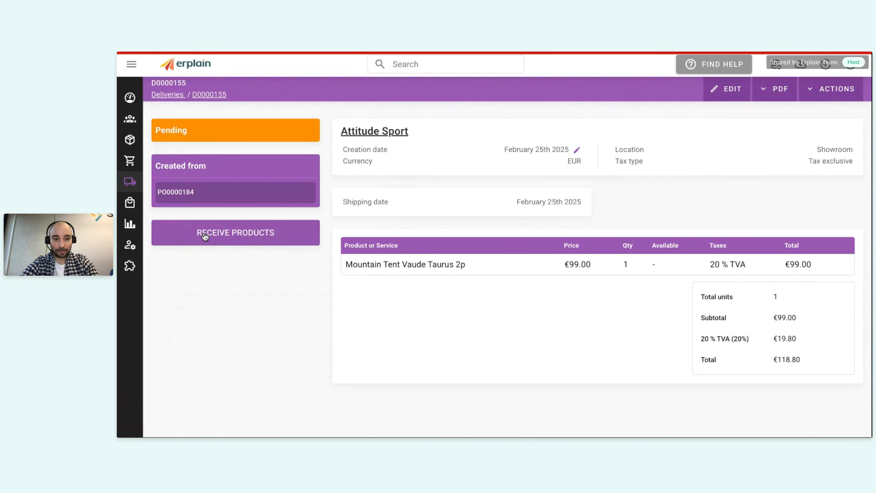
# Step: Return to the purchase order the delivery was created from and check its delivered and remaining quantities
pyautogui.click(169, 198)
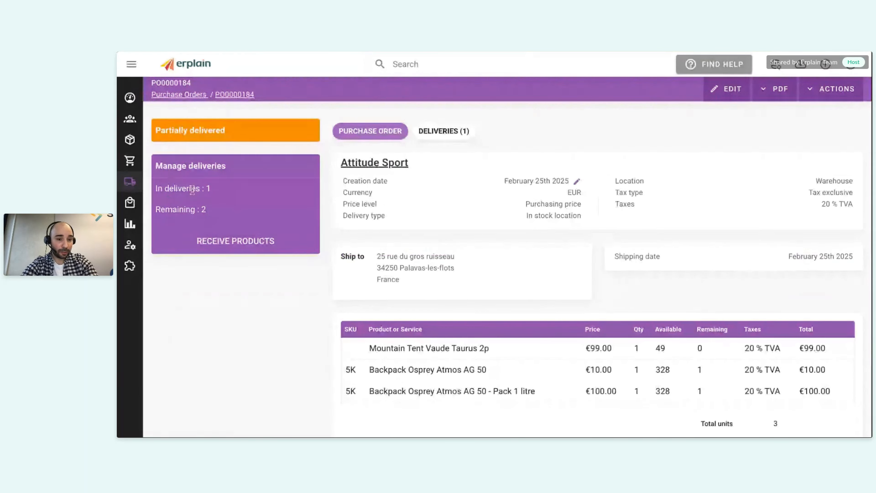
pyautogui.moveTo(215, 210); pyautogui.dragTo(156, 210)
pyautogui.click(186, 213)
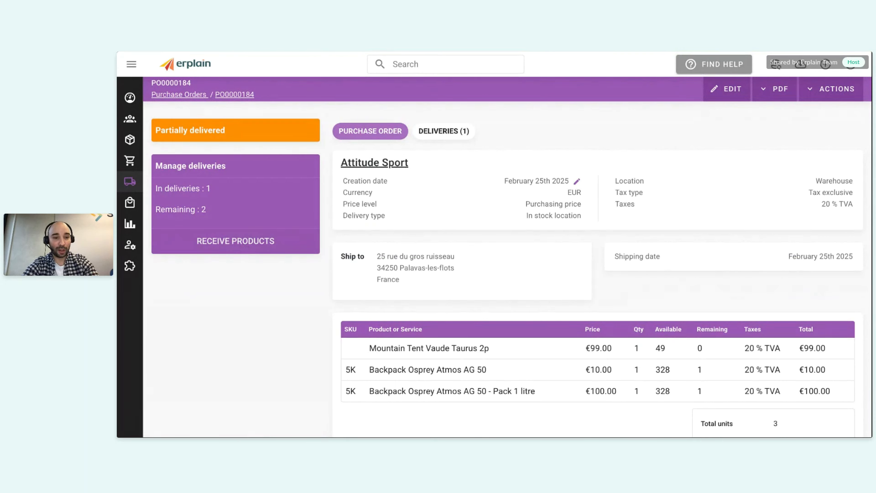
# Step: Create a second delivery to Directlog without the Backpack Osprey Atmos AG 50 - Pack 1 litre line, save it and receive its products
pyautogui.click(238, 241)
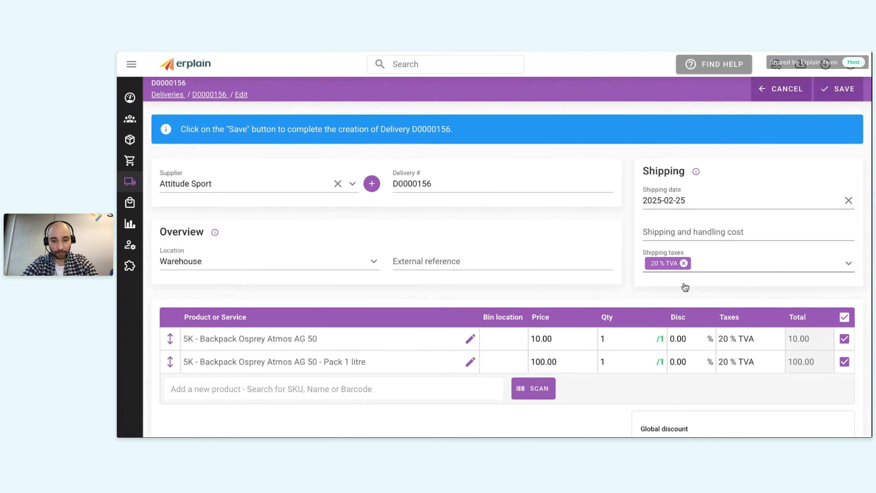
pyautogui.click(844, 362)
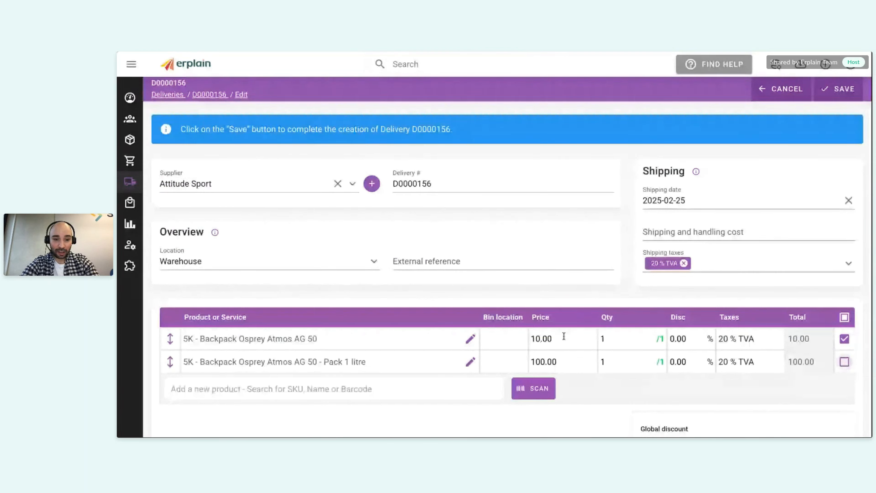
pyautogui.click(230, 259)
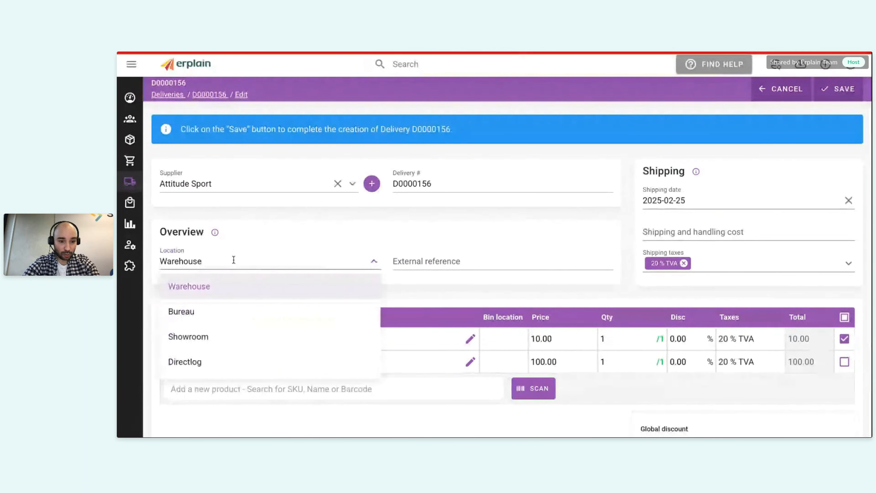
pyautogui.click(216, 363)
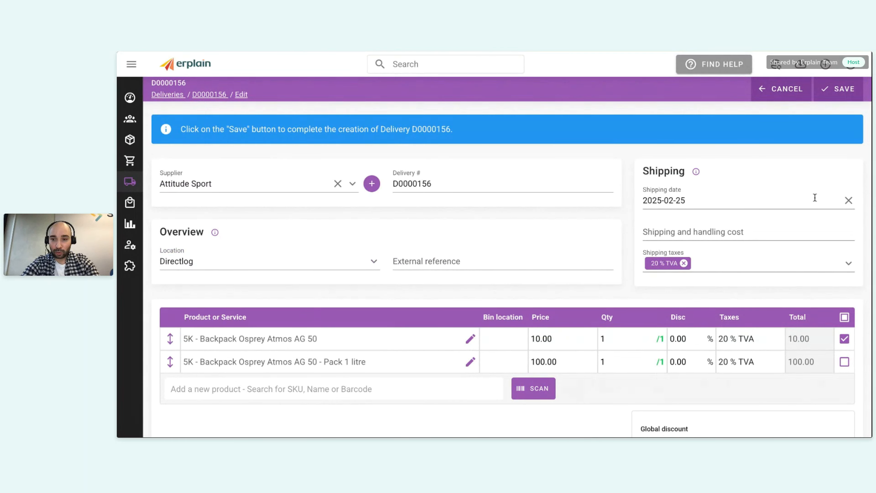
pyautogui.click(840, 90)
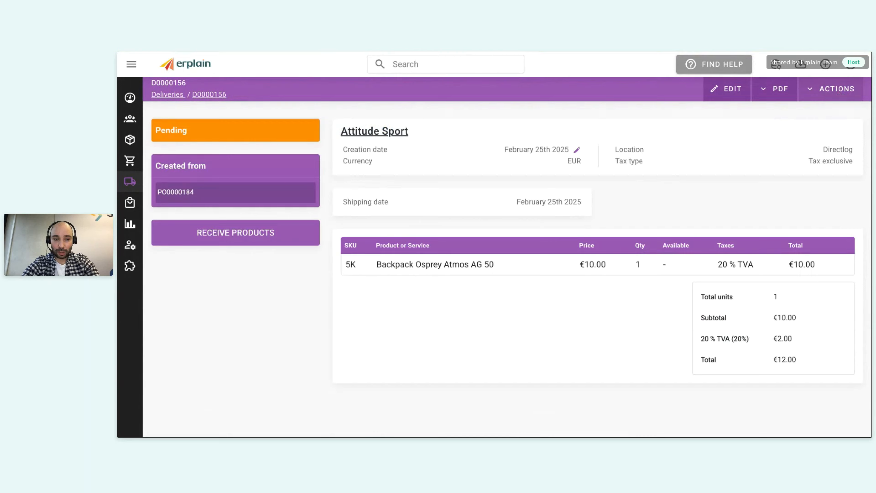
pyautogui.click(258, 233)
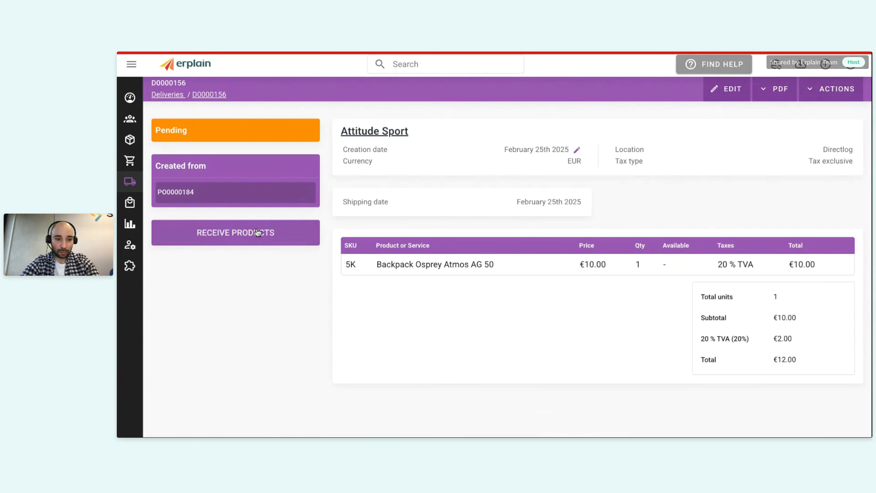
# Step: Return to the source purchase order and review its remaining quantity, list of deliveries and product lines
pyautogui.click(224, 200)
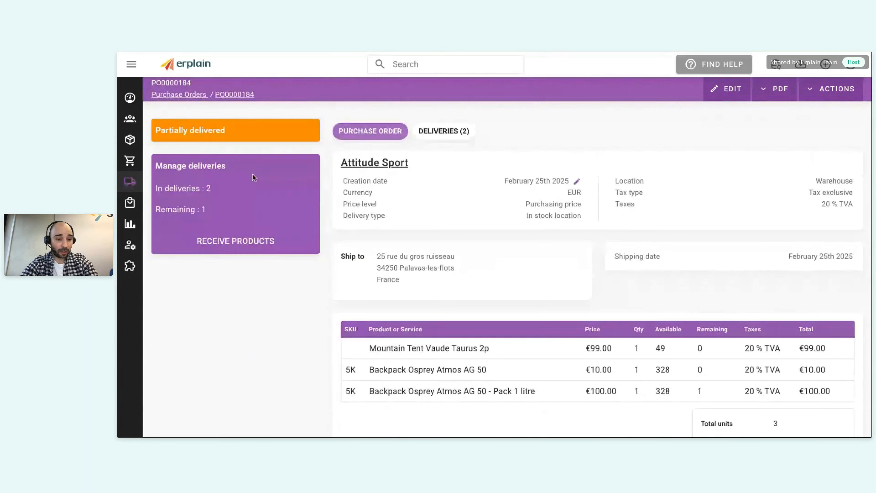
pyautogui.moveTo(209, 211); pyautogui.dragTo(199, 211)
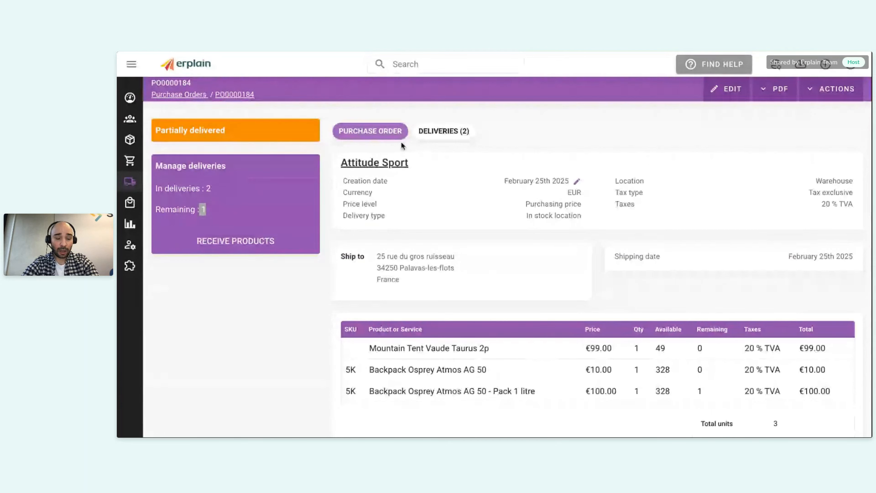
pyautogui.click(440, 140)
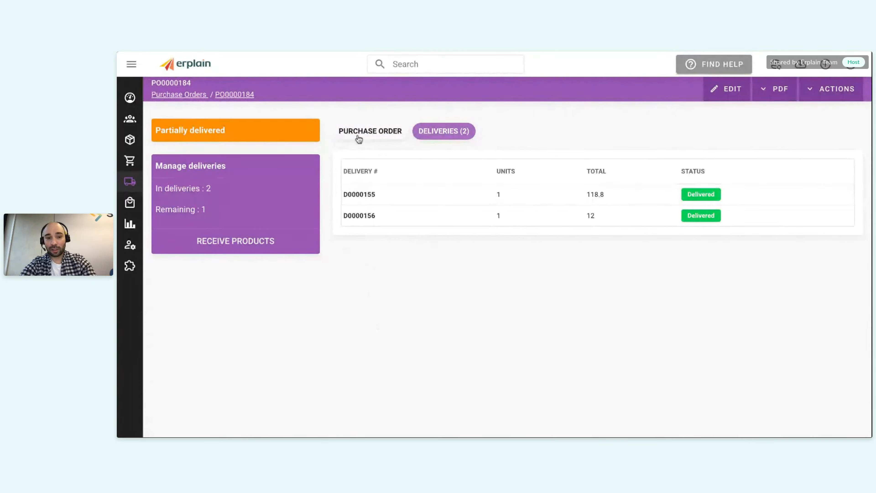
pyautogui.click(355, 127)
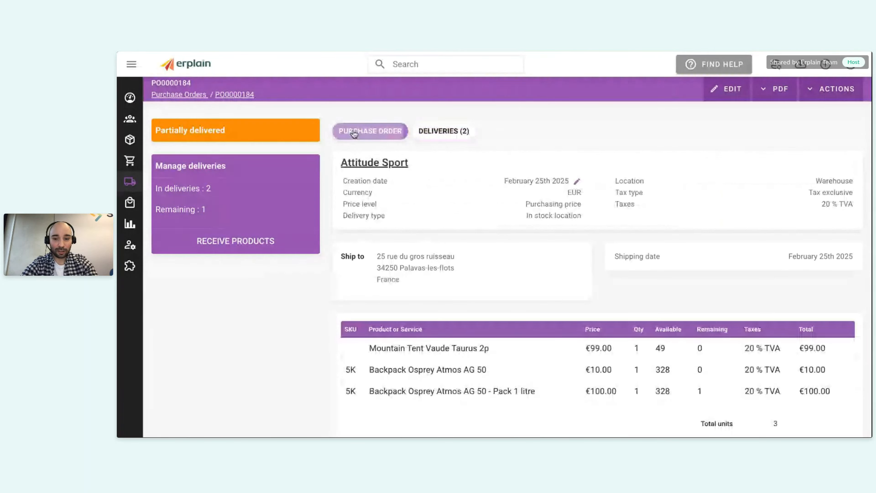
pyautogui.scroll(-2, 484, 299)
pyautogui.scroll(3, 485, 299)
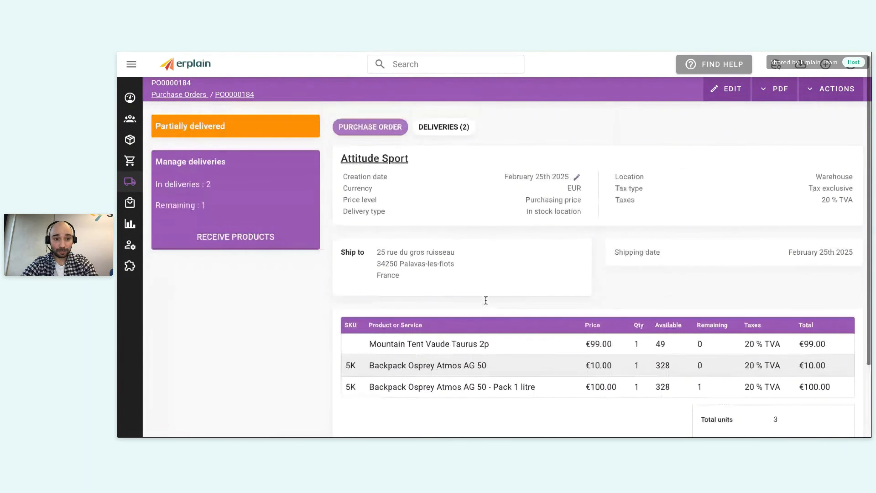
pyautogui.scroll(-2, 486, 301)
pyautogui.scroll(2, 485, 300)
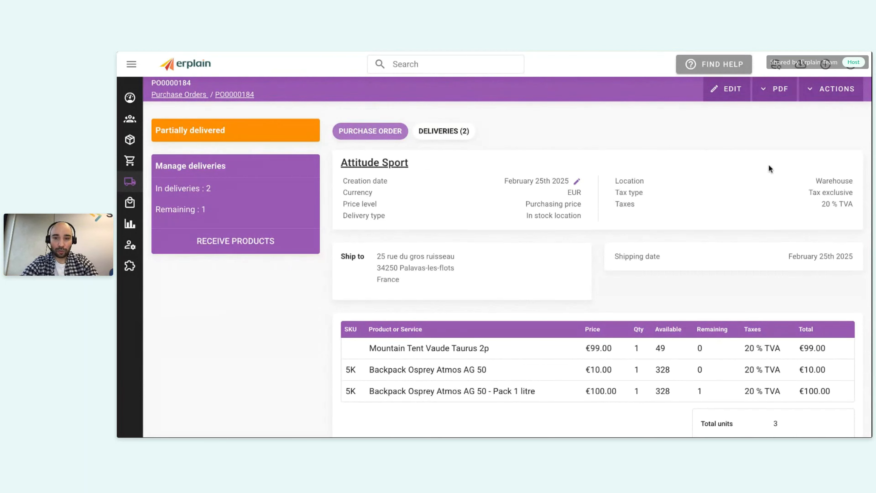
# Step: Manually mark the partially delivered purchase order as completed and look over its product lines and totals
pyautogui.click(834, 91)
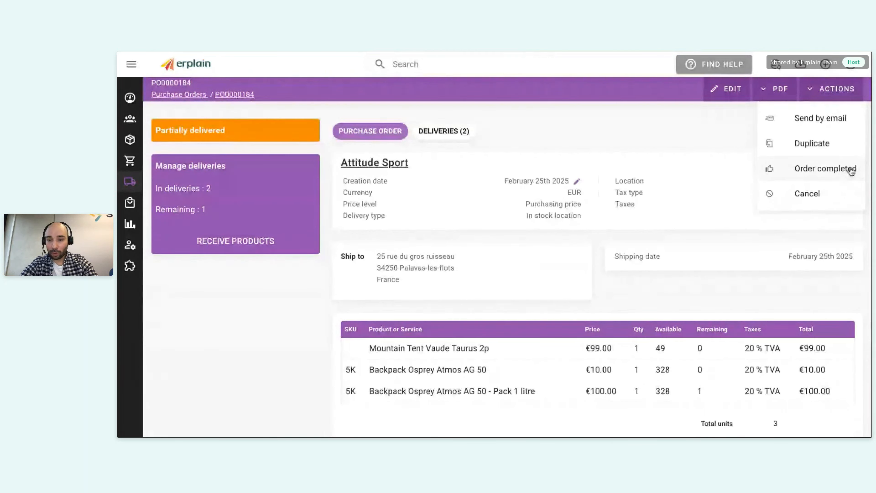
pyautogui.click(851, 170)
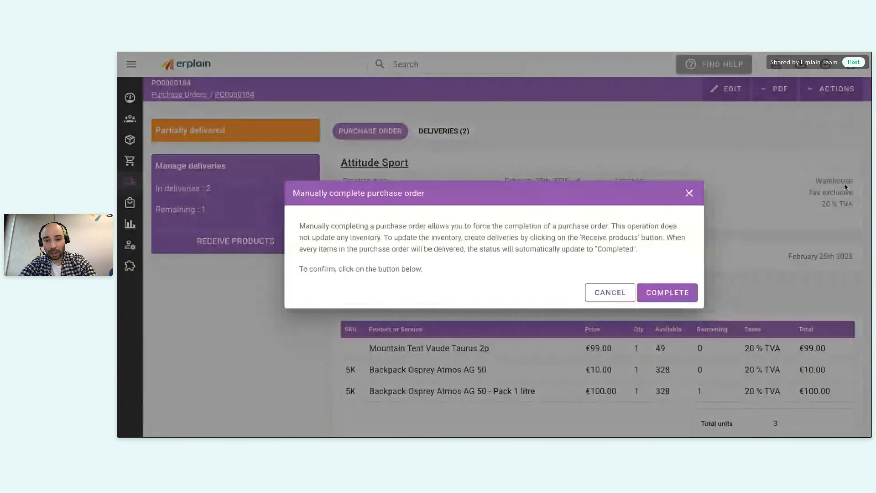
pyautogui.click(672, 296)
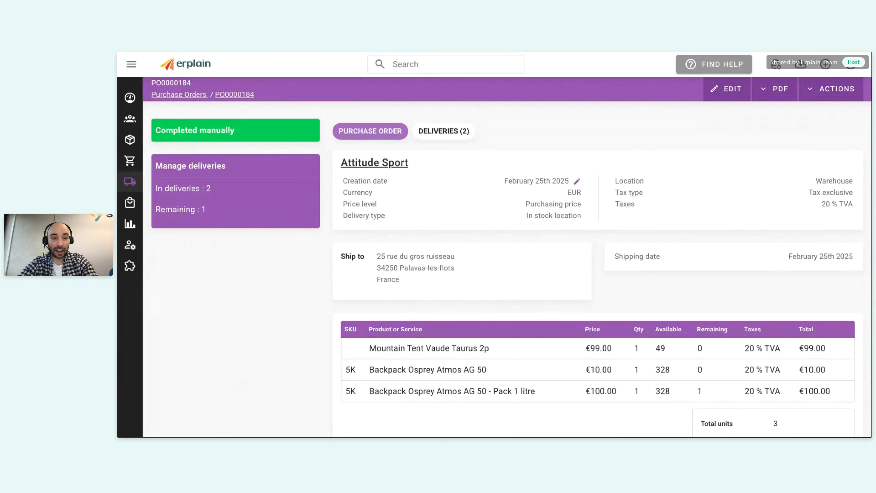
pyautogui.scroll(-1, 275, 349)
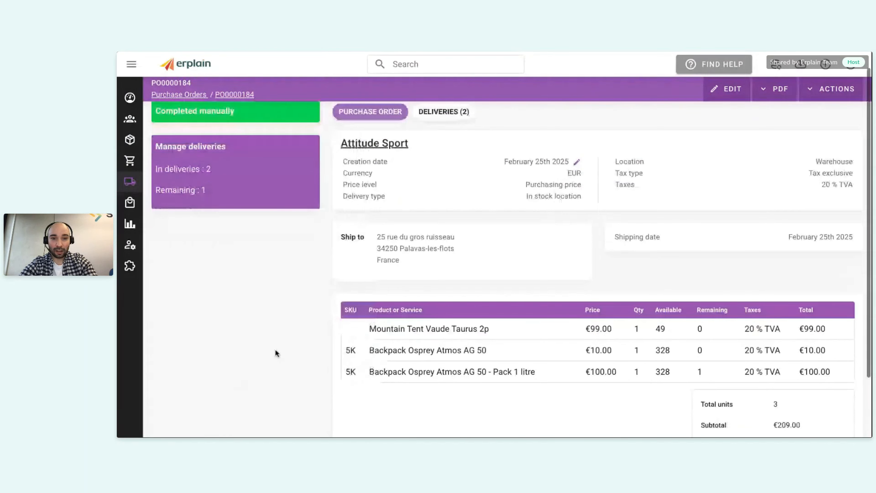
pyautogui.scroll(-2, 275, 349)
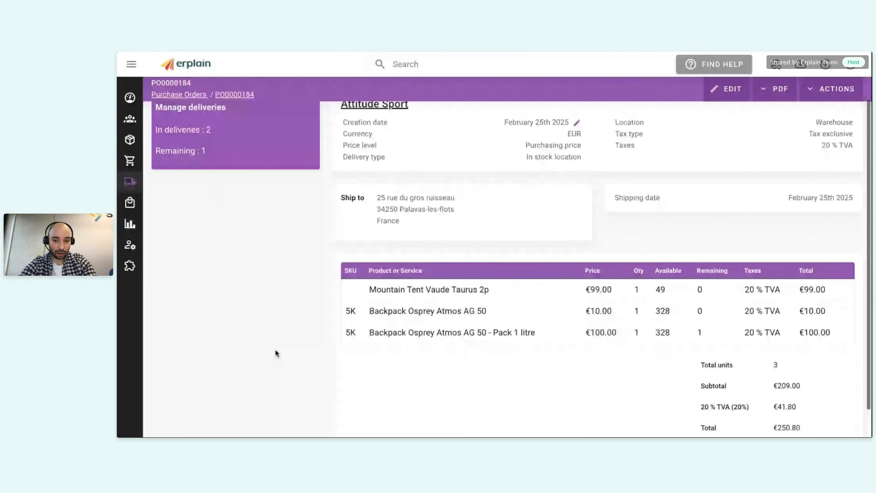
pyautogui.scroll(3, 275, 349)
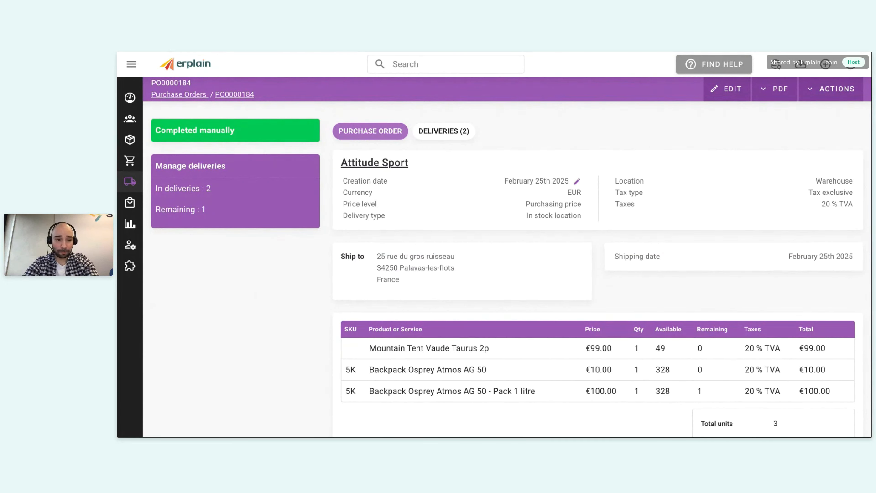
# Step: Open the inventory's Reorder list and examine the products' reorder points and missing quantities
pyautogui.moveTo(131, 186)
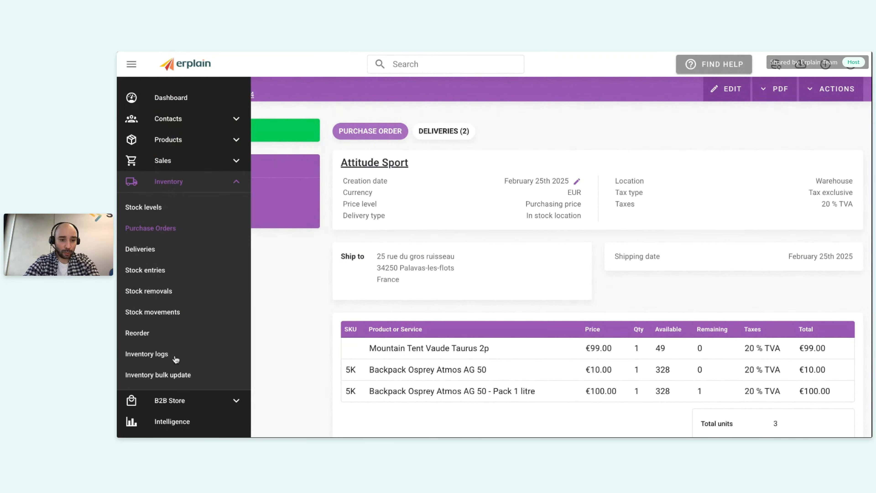
pyautogui.click(146, 340)
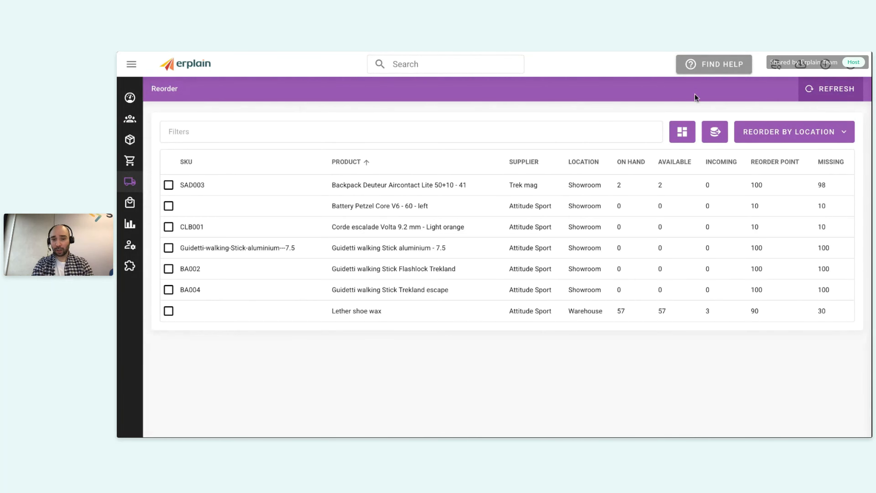
pyautogui.click(799, 100)
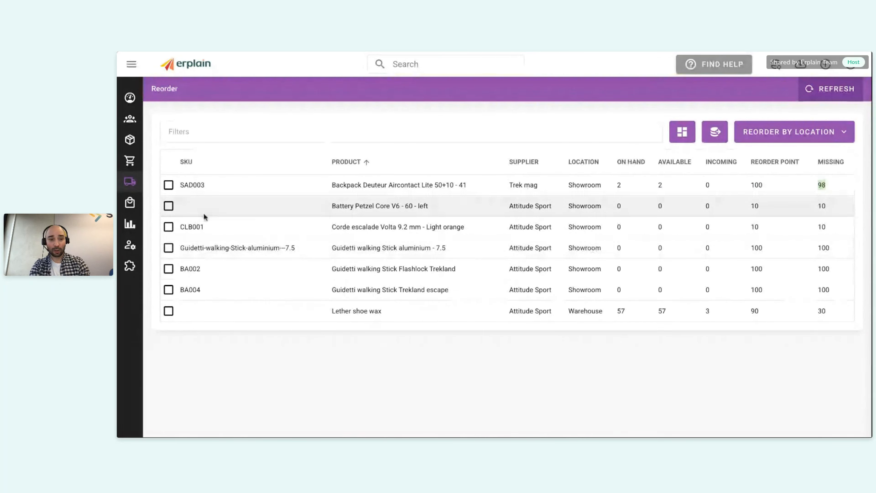
# Step: Open Inventory bulk update and look through the Showroom products with their adjustment and reorder fields
pyautogui.moveTo(151, 191)
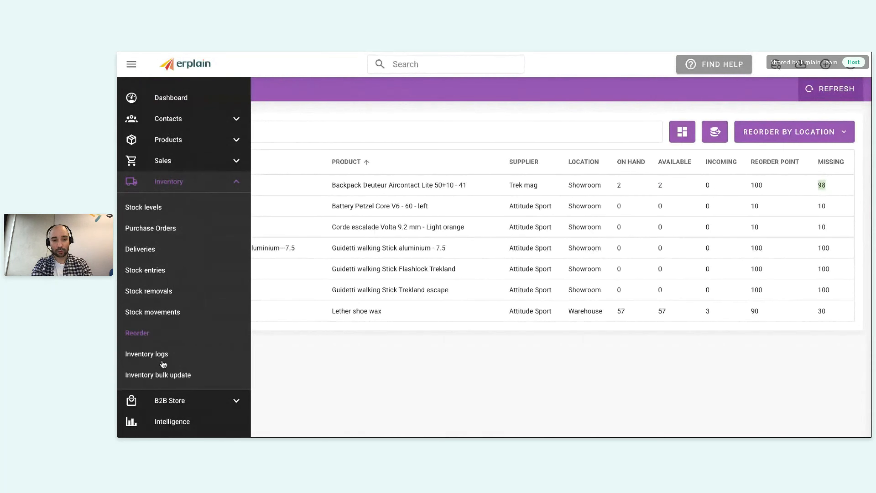
pyautogui.click(161, 375)
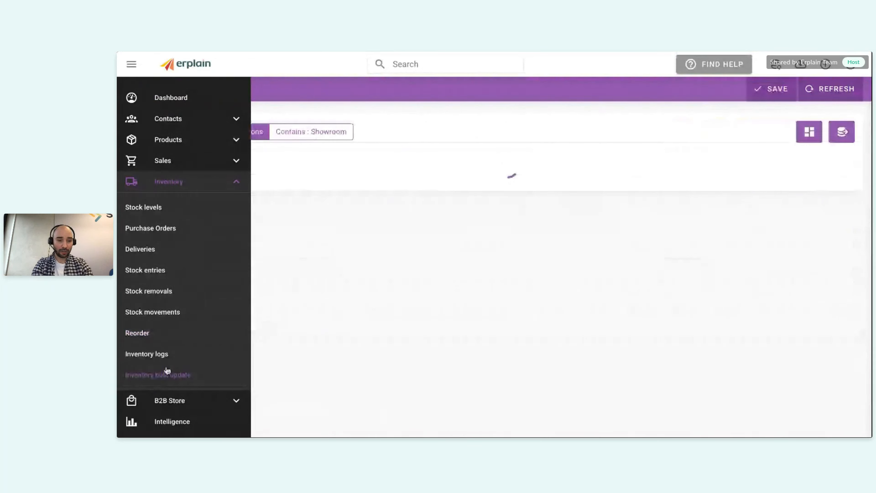
pyautogui.scroll(-1, 688, 250)
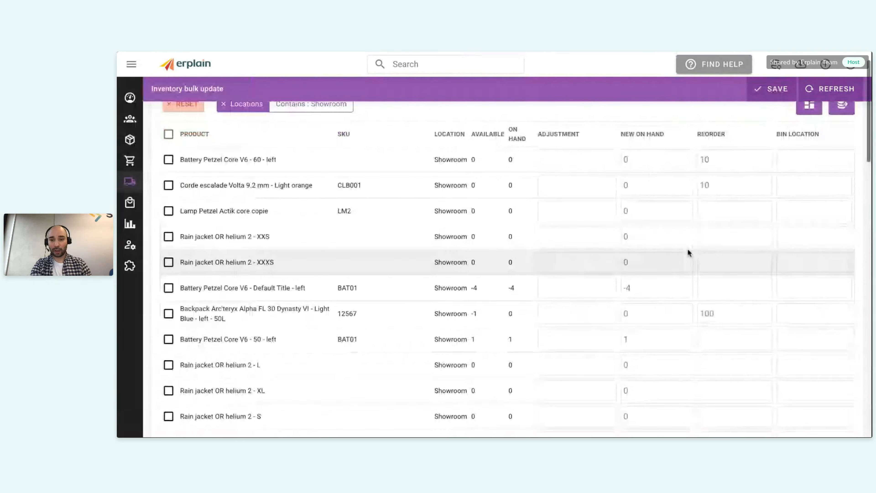
# Step: Set the reorder point of Lamp Petzel Actik core copie in the Showroom to 10 and save the bulk update
pyautogui.scroll(1, 688, 253)
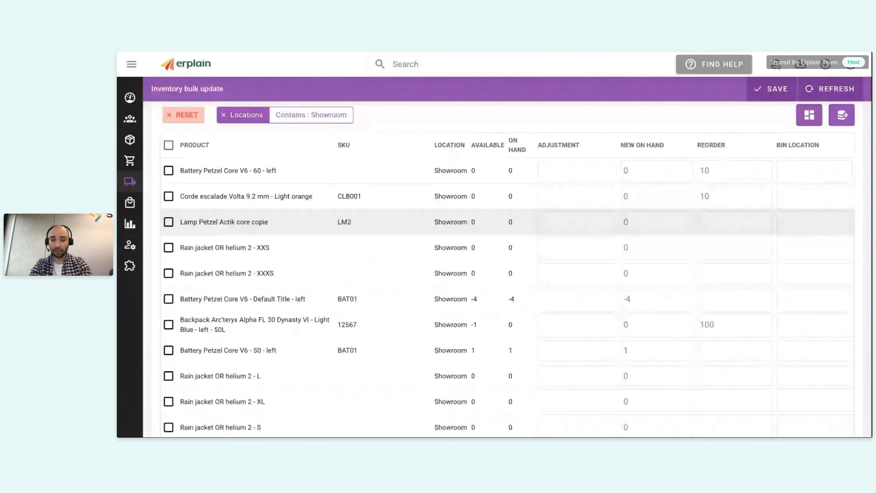
pyautogui.click(734, 222)
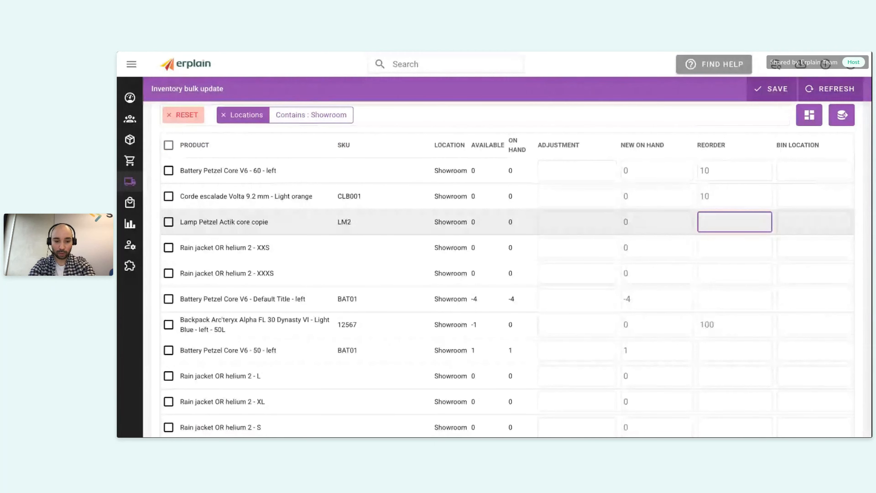
pyautogui.write('30')
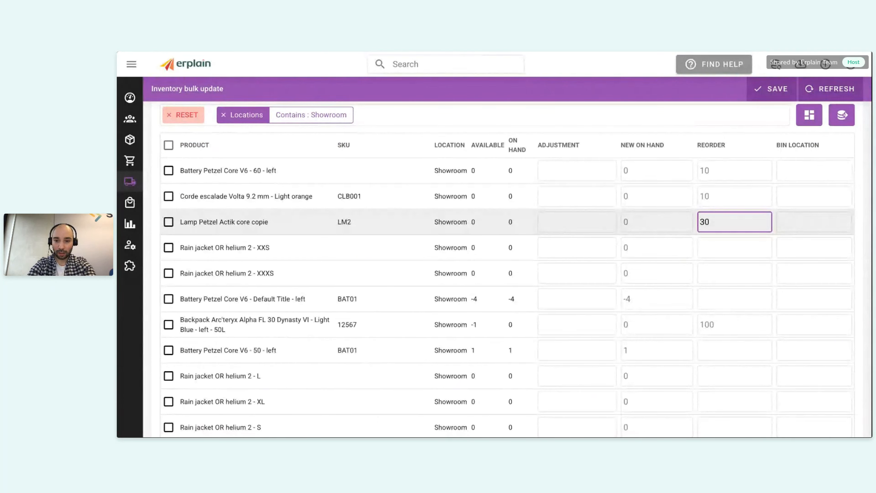
pyautogui.press('BackSpace')
pyautogui.press('BackSpace')
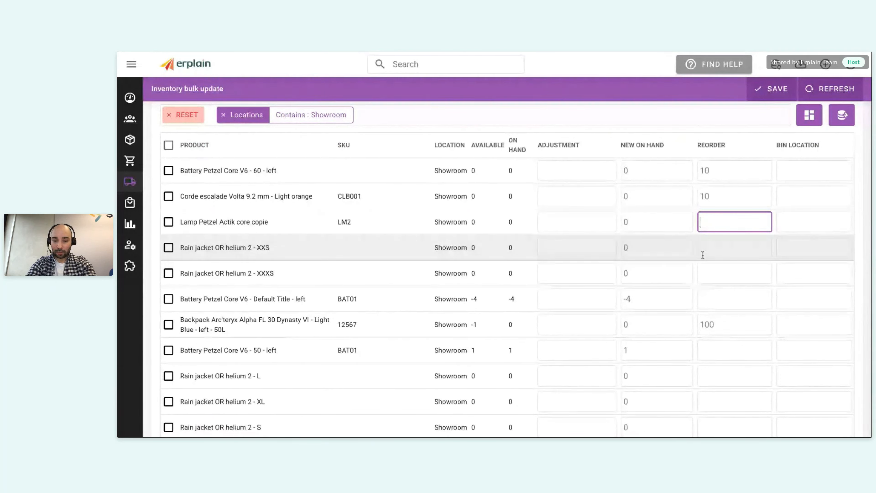
pyautogui.write('10')
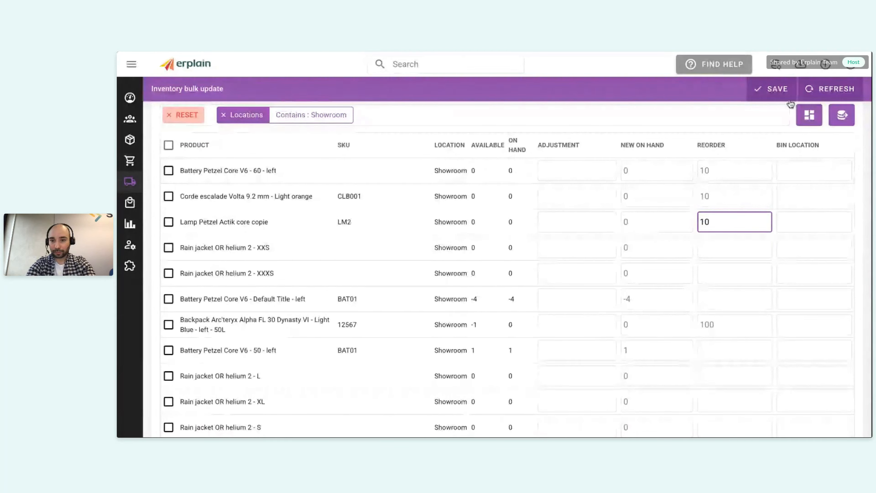
pyautogui.click(778, 89)
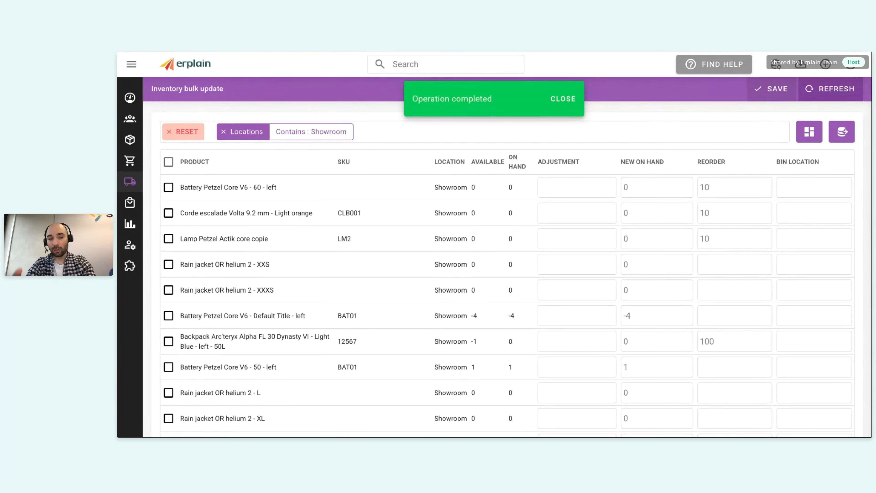
# Step: Check the export formats offered for the bulk update list without exporting, and look through the Showroom product rows
pyautogui.click(841, 141)
pyautogui.click(806, 165)
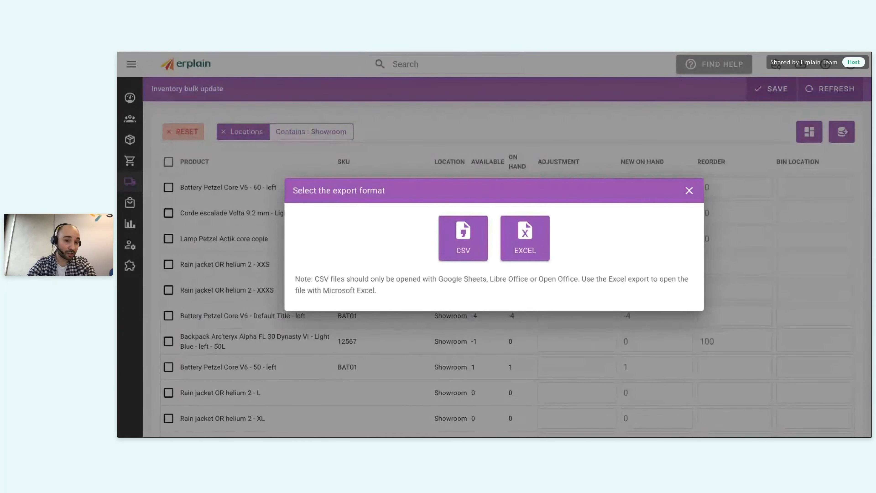
pyautogui.click(689, 192)
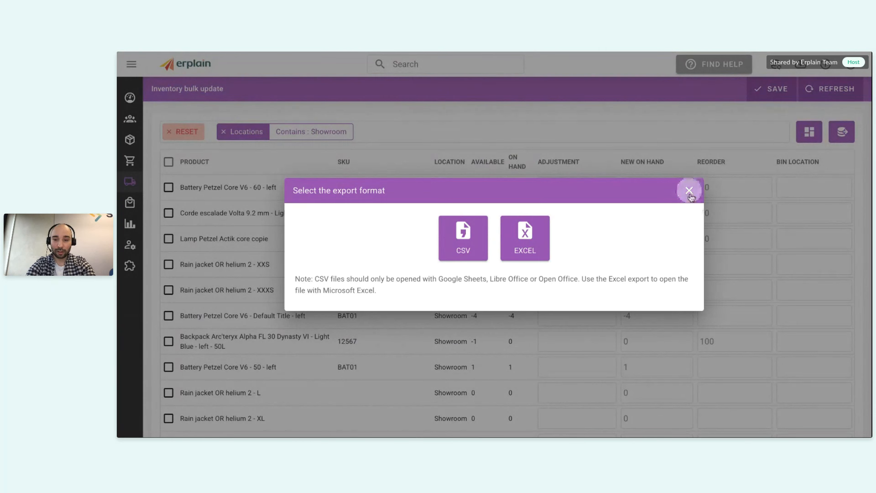
pyautogui.scroll(-2, 686, 214)
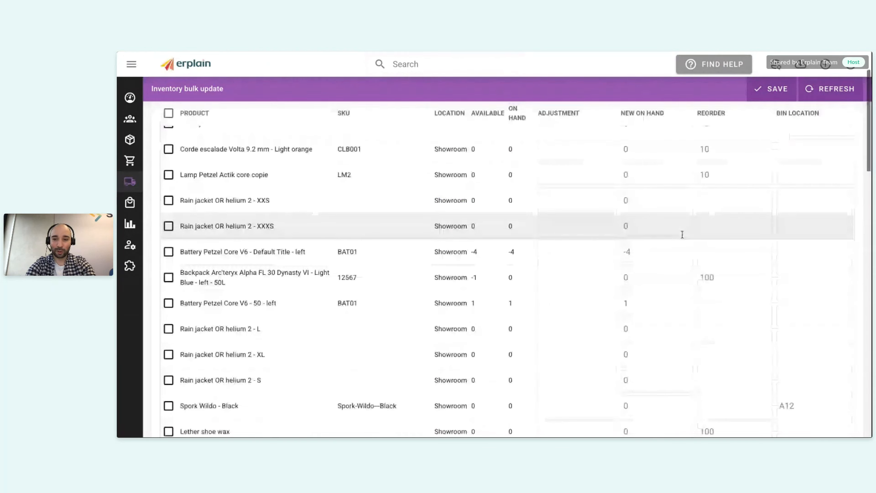
pyautogui.scroll(2, 686, 327)
pyautogui.scroll(-10, 688, 328)
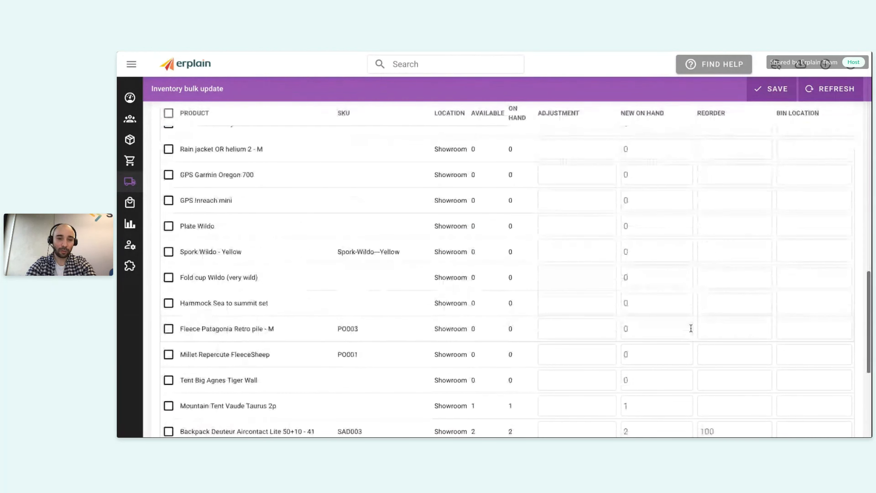
pyautogui.scroll(10, 690, 328)
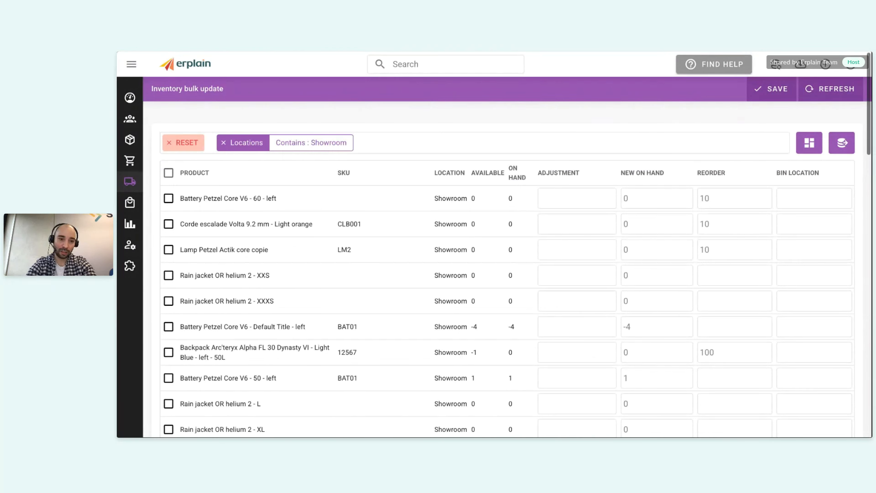
pyautogui.scroll(-1, 690, 321)
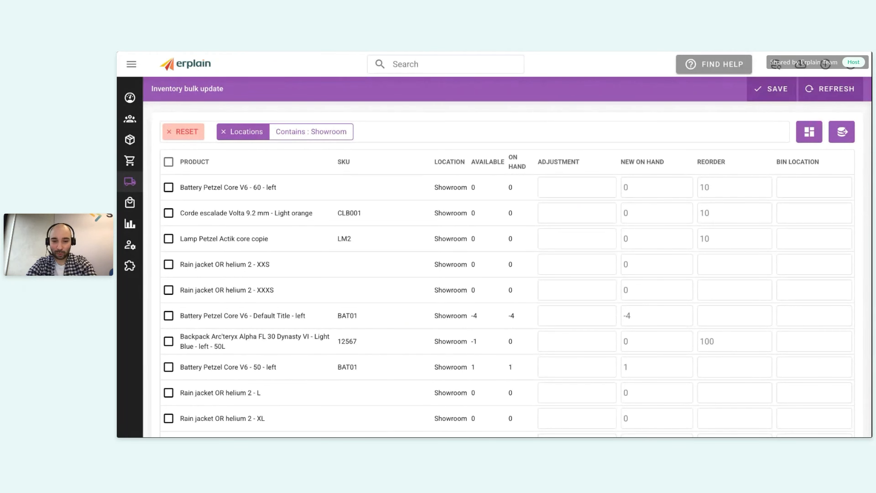
# Step: Open the Alerts settings and examine the triggers and recipients of the existing stock alerts
pyautogui.moveTo(129, 265)
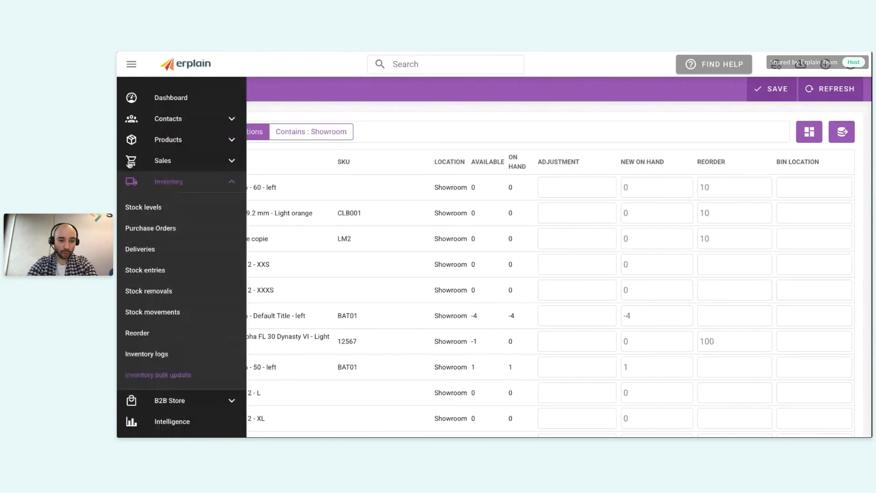
pyautogui.scroll(-2, 131, 427)
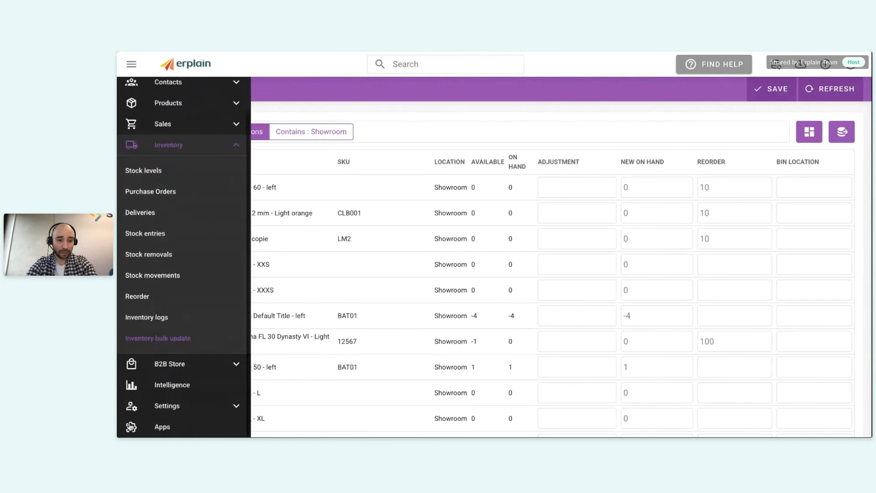
pyautogui.click(173, 409)
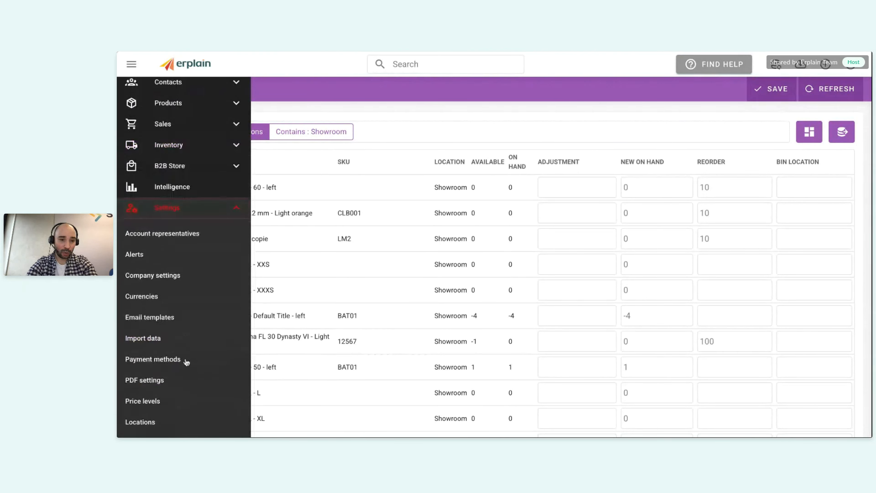
pyautogui.click(134, 255)
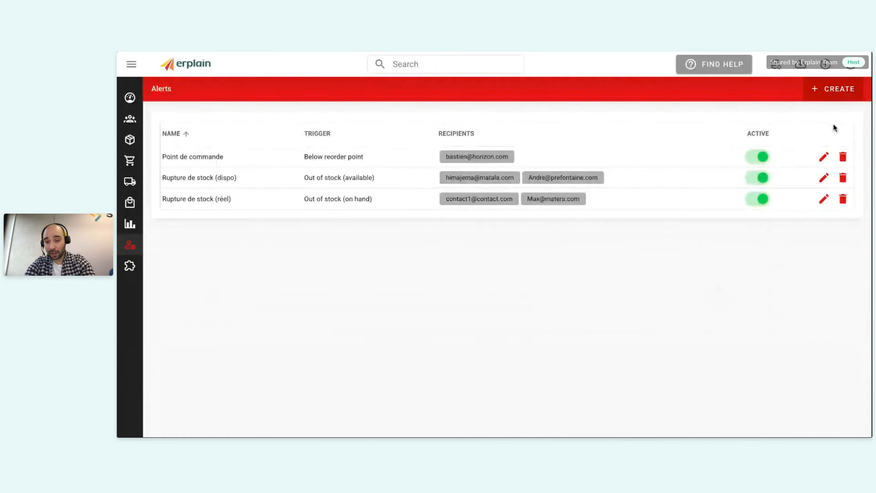
# Step: Start a new alert with the trigger Below reorder point and review the other available triggers
pyautogui.click(837, 94)
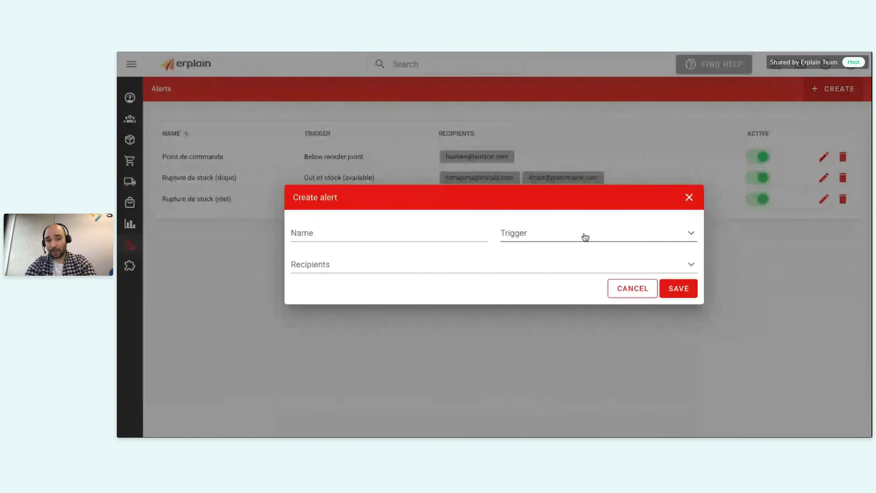
pyautogui.click(599, 233)
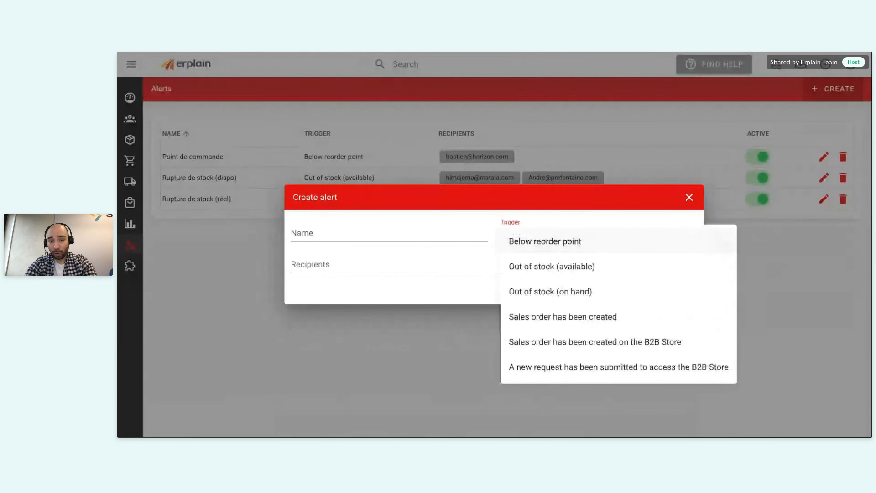
pyautogui.click(578, 248)
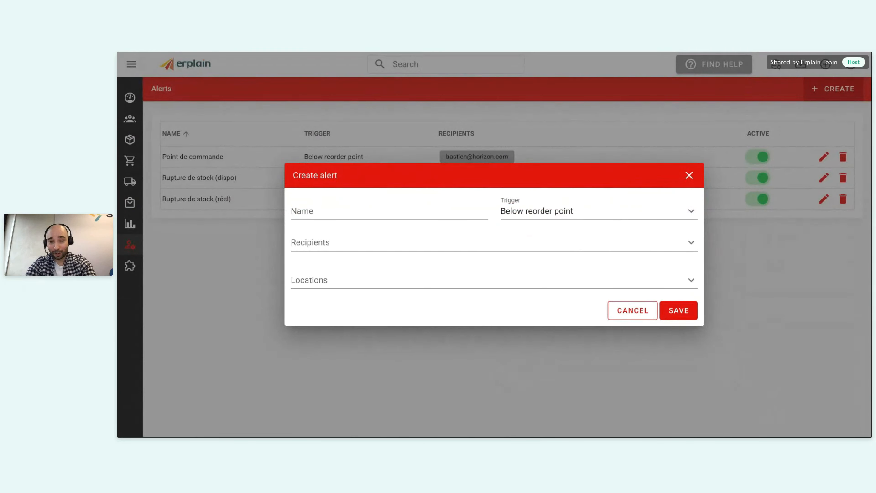
pyautogui.click(660, 215)
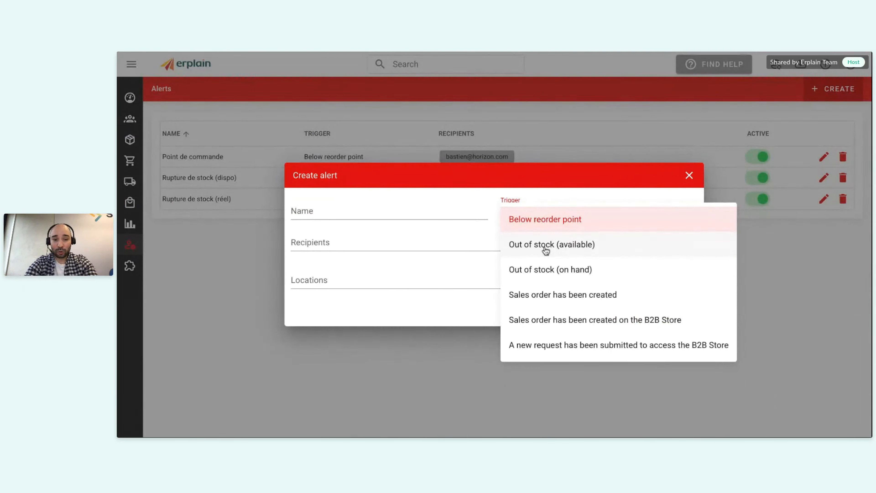
# Step: Add a recipient's e-mail and the Warehouse location to the alert draft, and discard the draft
pyautogui.click(455, 237)
pyautogui.click(405, 293)
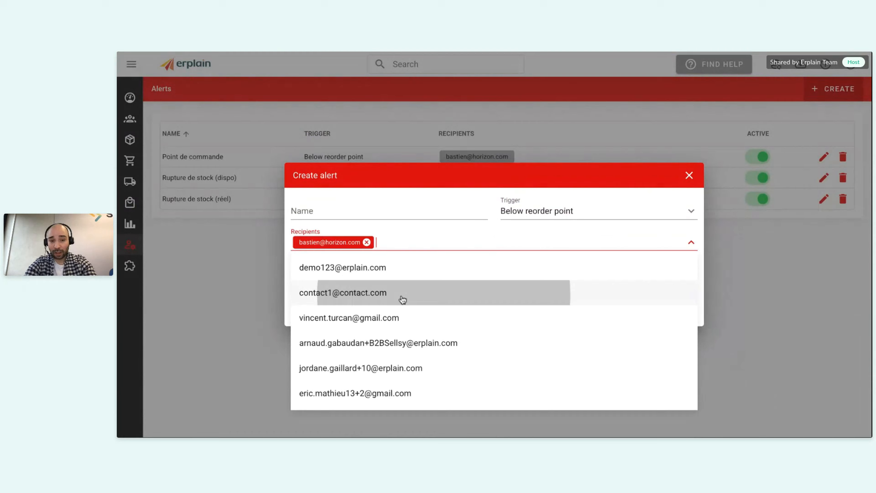
pyautogui.click(421, 208)
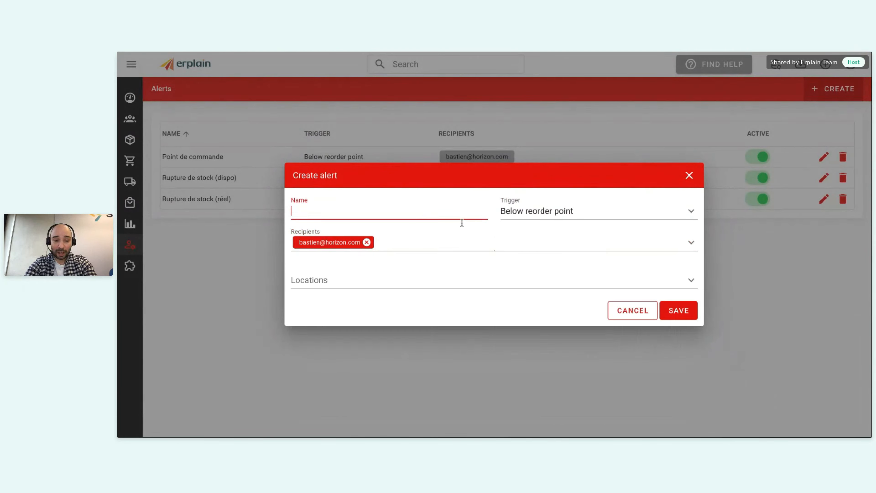
pyautogui.click(381, 279)
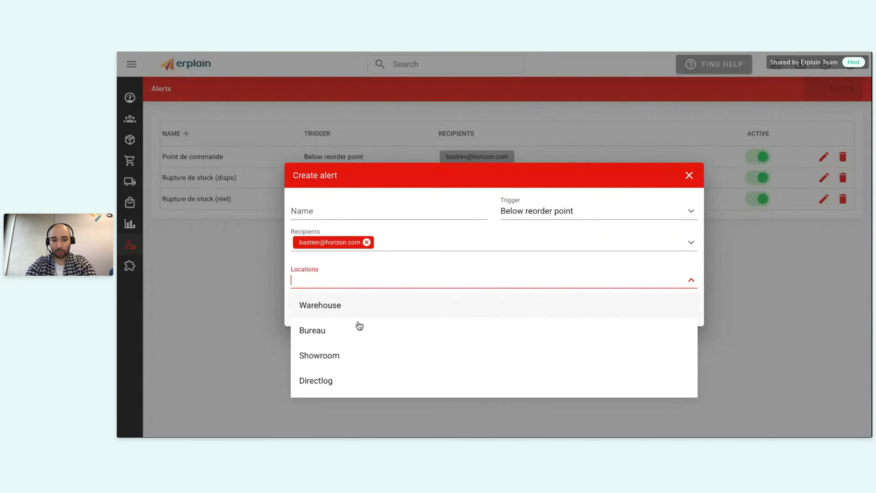
pyautogui.click(329, 308)
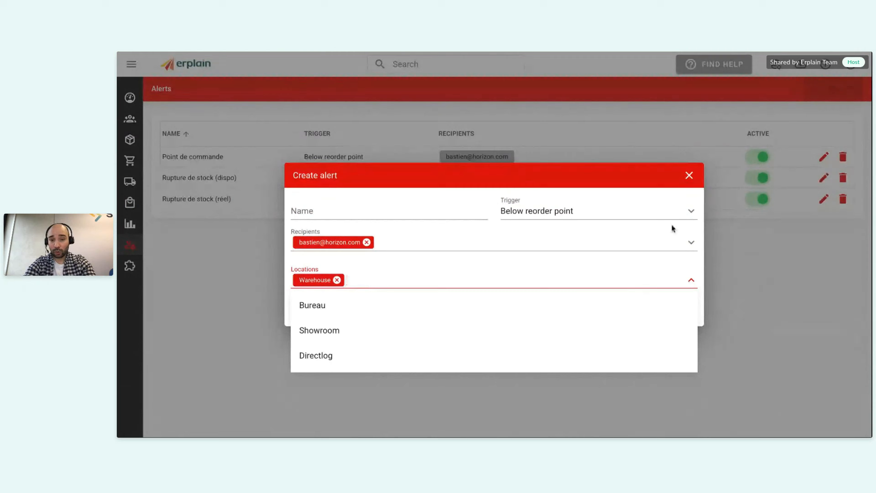
pyautogui.click(593, 207)
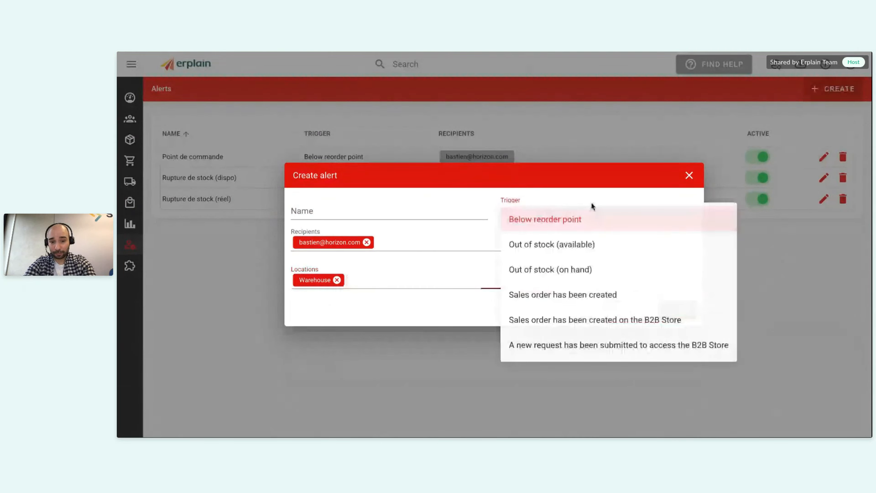
pyautogui.click(451, 275)
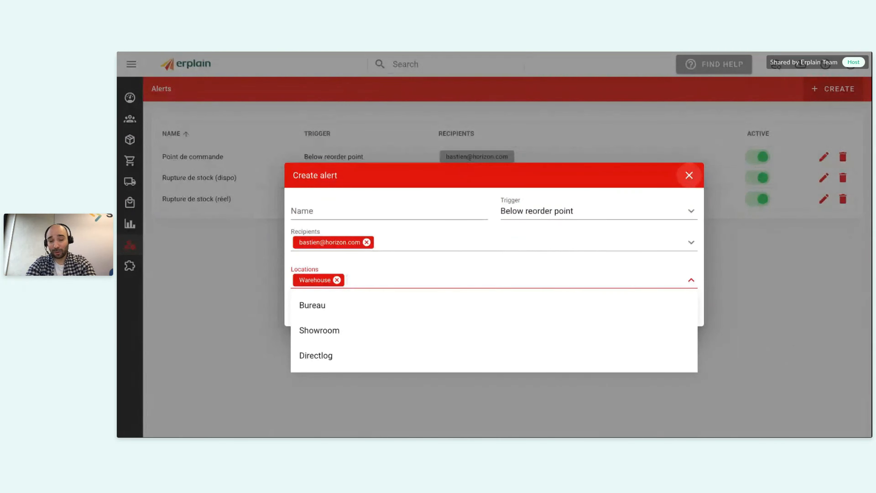
pyautogui.click(689, 175)
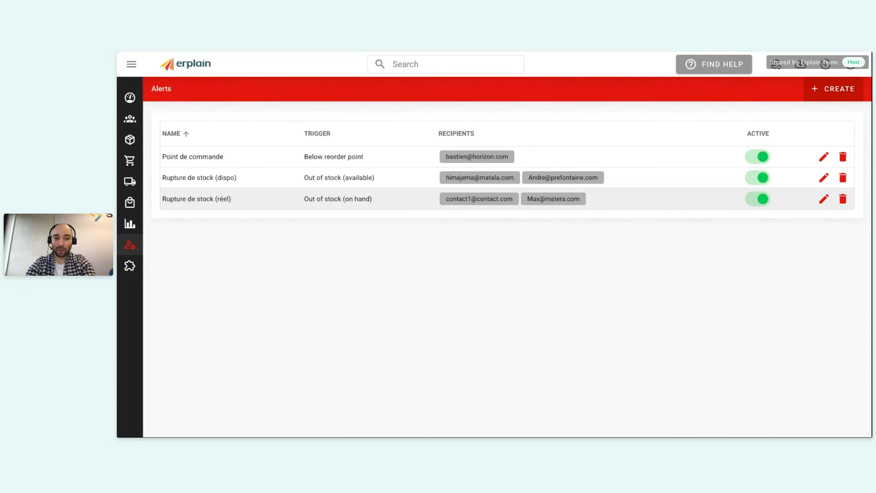
# Step: Return to the inventory's Reorder list from the Alerts settings
pyautogui.moveTo(139, 246)
pyautogui.scroll(-1, 183, 299)
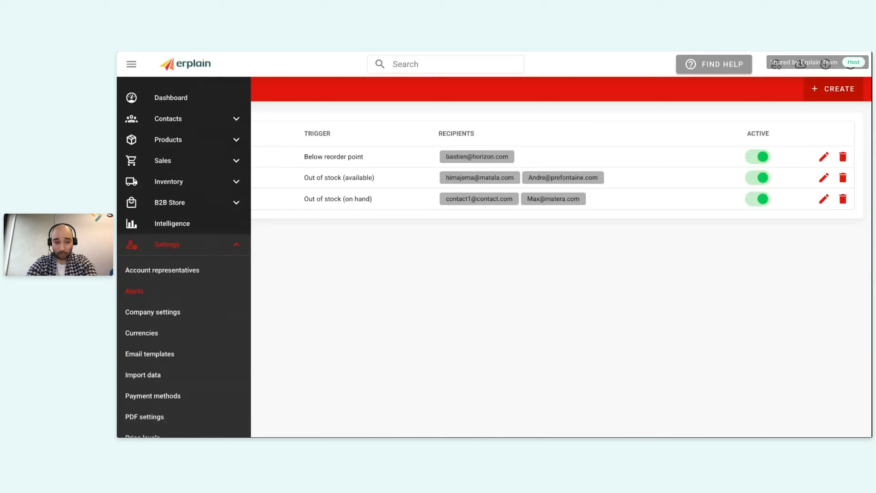
pyautogui.scroll(-3, 199, 361)
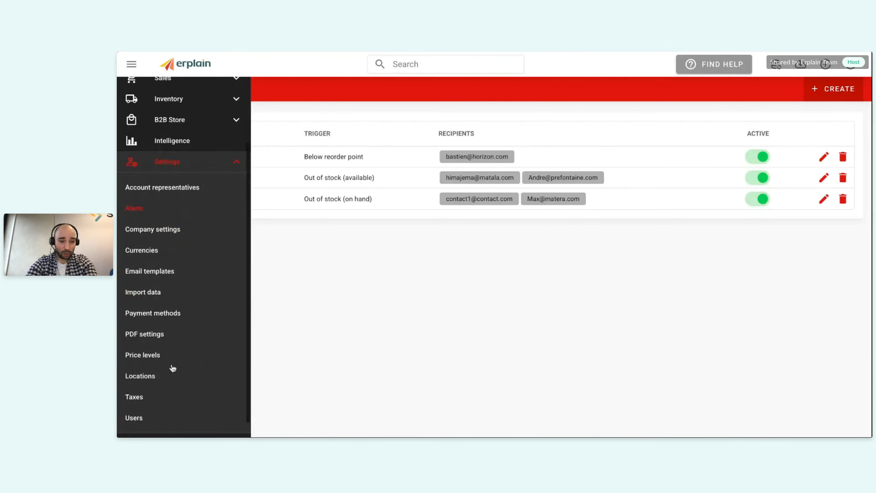
pyautogui.scroll(2, 172, 368)
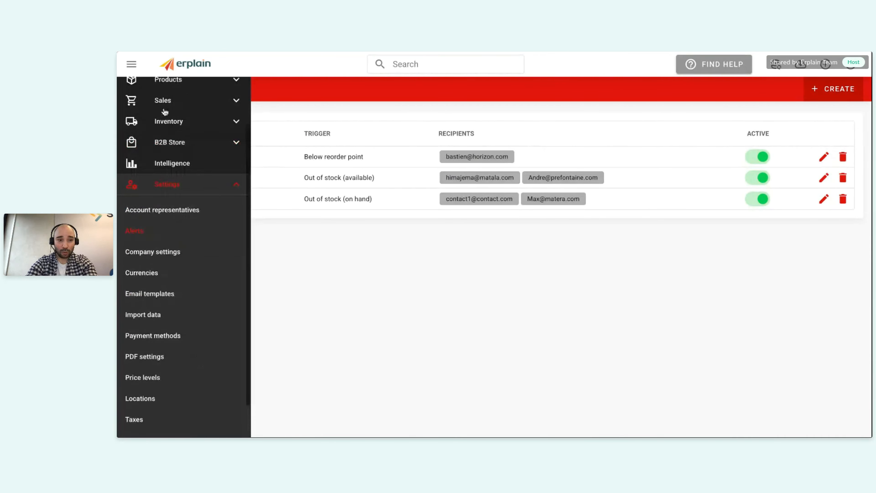
pyautogui.click(158, 125)
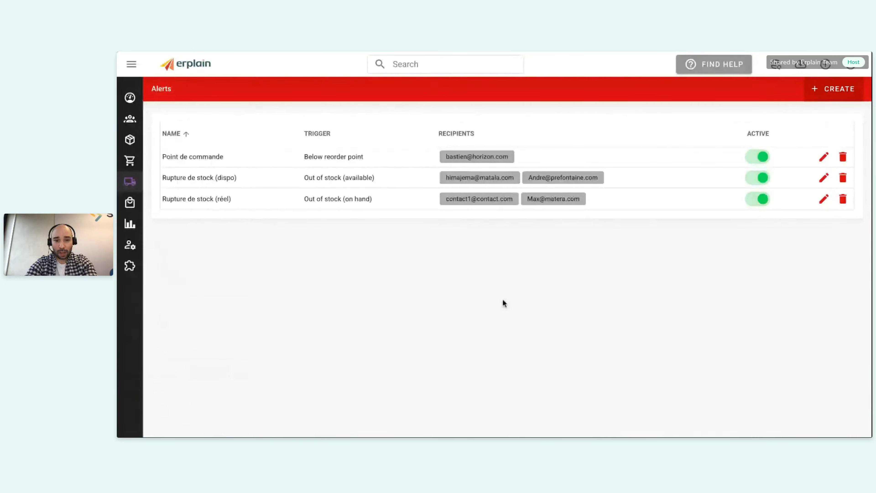
pyautogui.moveTo(134, 291)
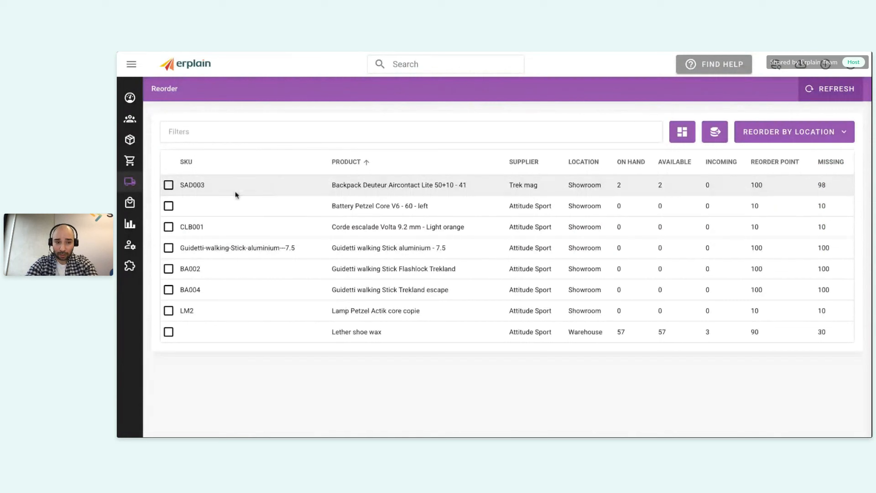
# Step: Try selecting Backpack Deuteur Aircontact Lite 50+10 - 41 and Battery Petzel Core V6 - 60 - left for reordering, and clear both selections
pyautogui.click(169, 185)
pyautogui.click(169, 244)
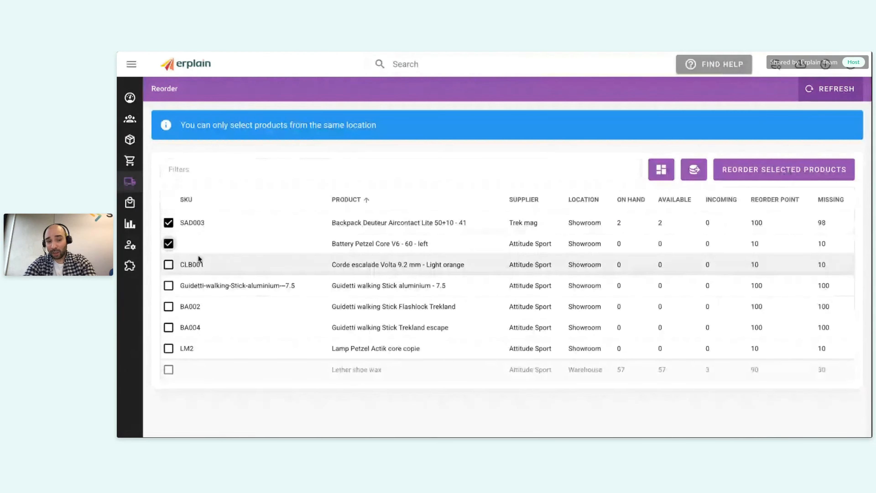
pyautogui.click(169, 244)
pyautogui.click(169, 222)
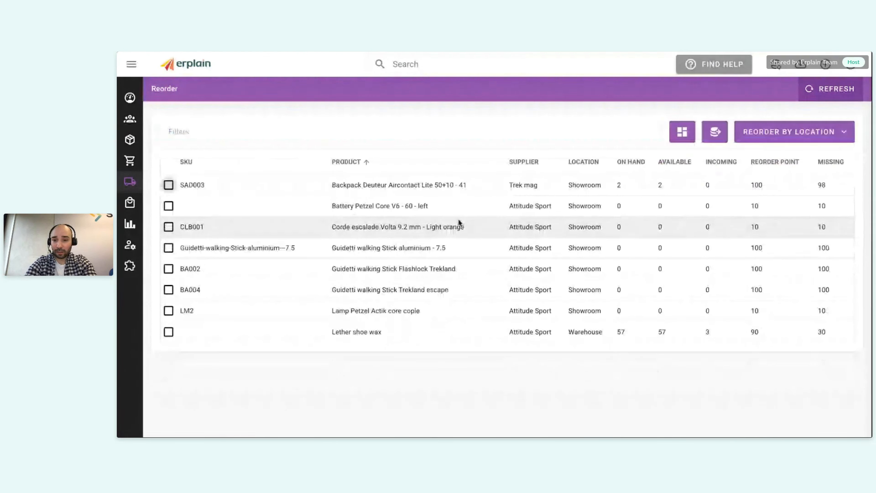
# Step: Start a reorder for the Showroom location and set the quantity of Backpack Deuteur Aircontact Lite 50+10 - 41 to 200
pyautogui.click(772, 138)
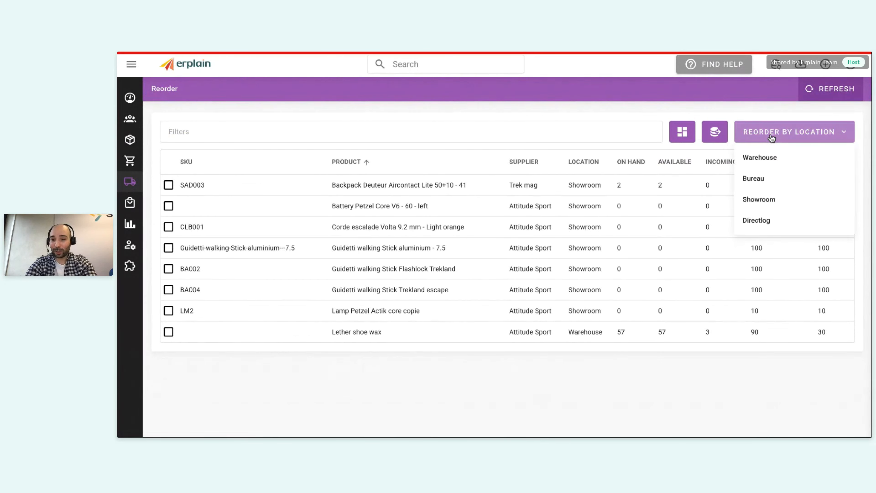
pyautogui.click(764, 201)
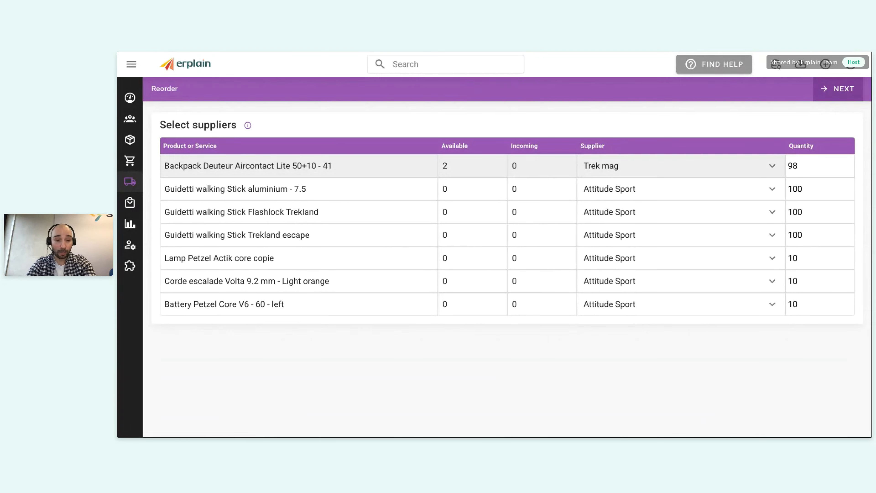
pyautogui.click(800, 166)
pyautogui.press('BackSpace')
pyautogui.press('BackSpace')
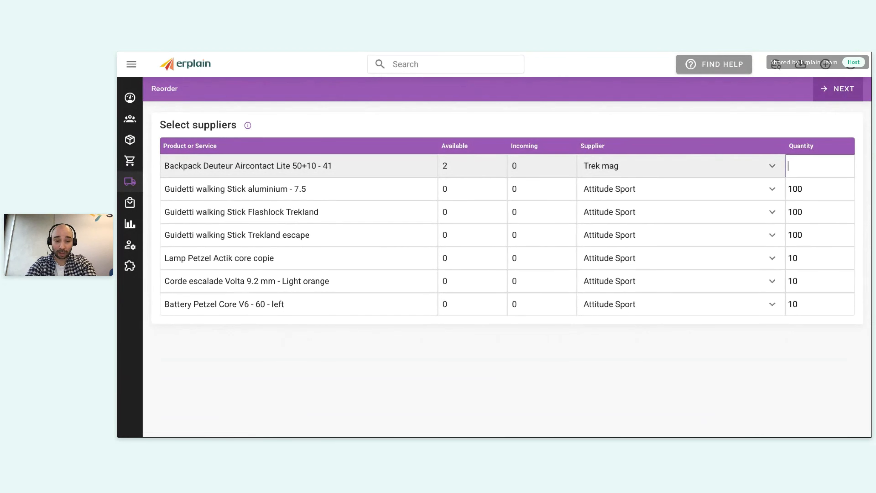
pyautogui.write('200')
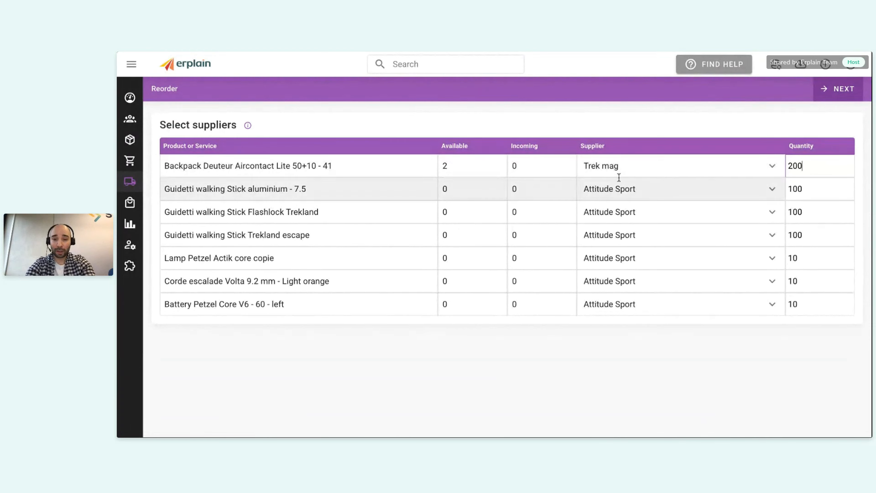
# Step: Change the backpack's supplier to Attitude Sport and proceed to review the reorder's new purchase order details
pyautogui.click(647, 167)
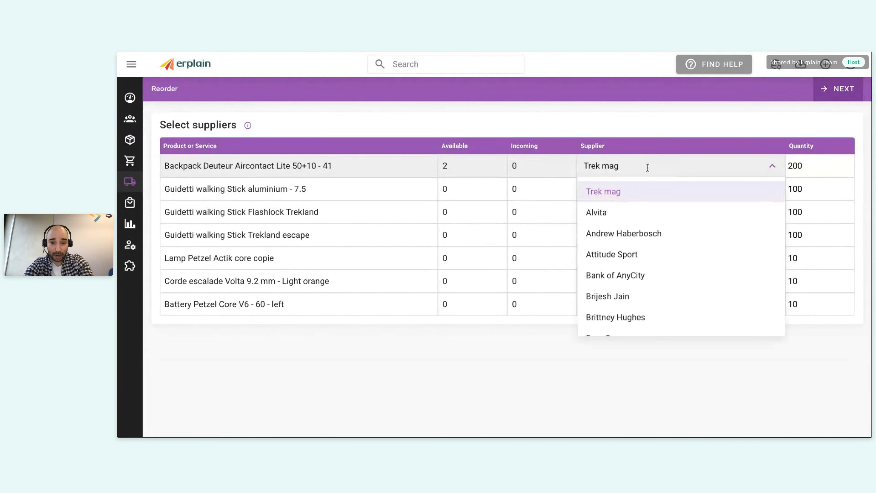
pyautogui.click(624, 257)
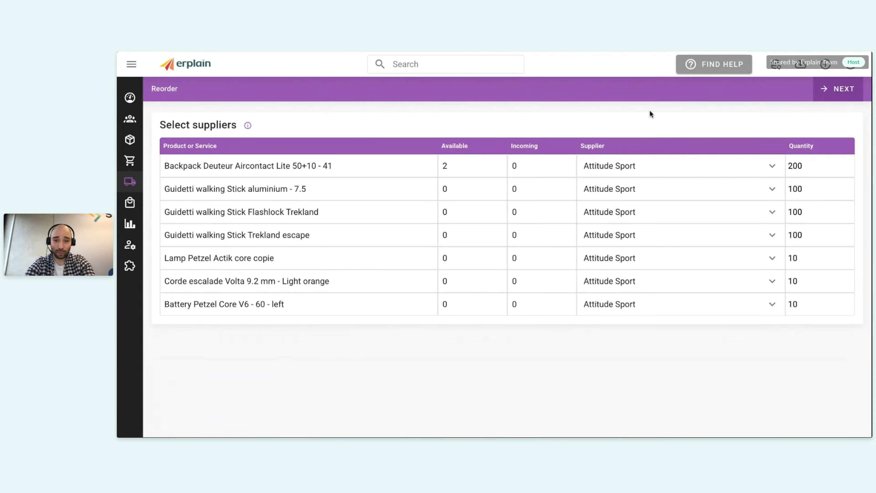
pyautogui.click(838, 97)
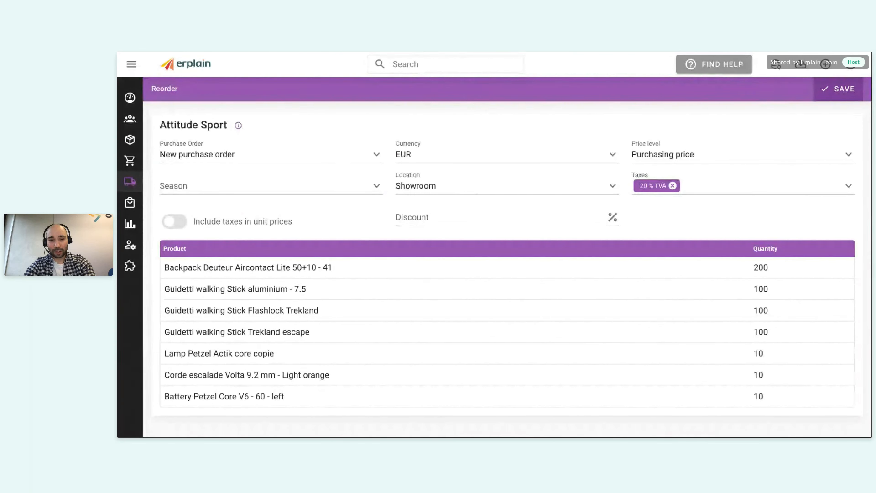
pyautogui.scroll(-1, 466, 117)
pyautogui.scroll(1, 540, 141)
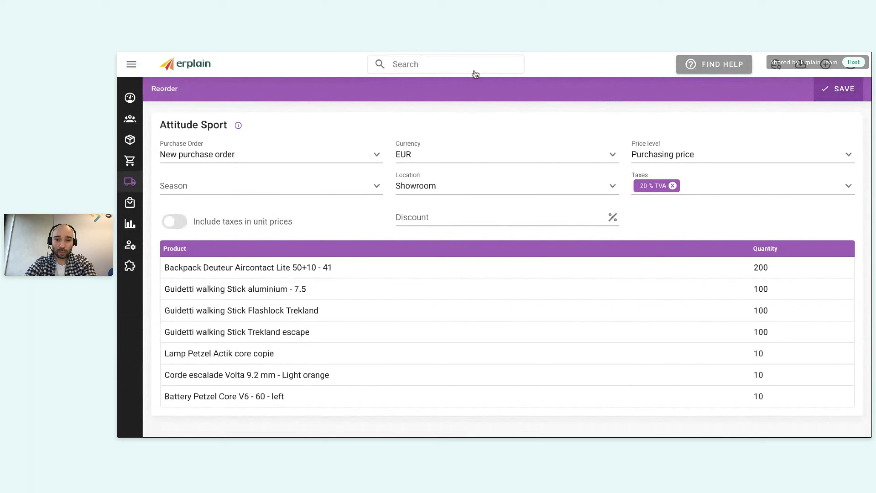
# Step: Leave the reorder for the sales orders list, open the newest AS sport order and examine its backorder section and product lines
pyautogui.moveTo(124, 193)
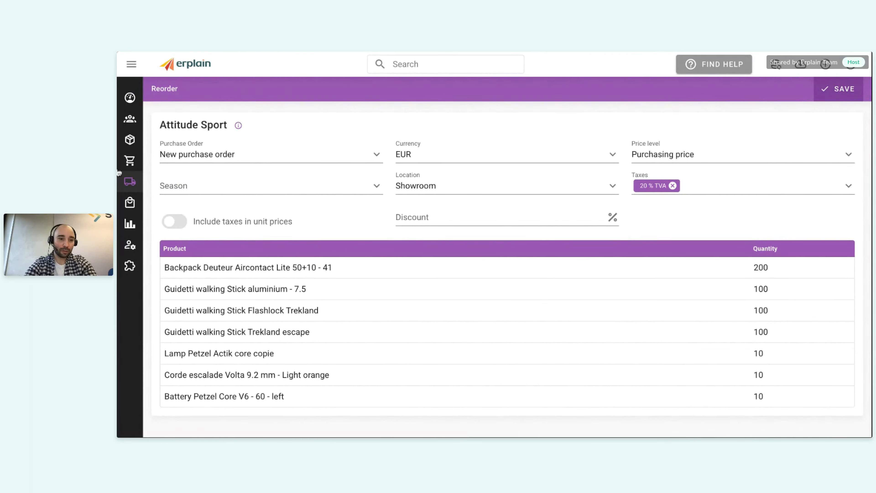
pyautogui.moveTo(121, 174)
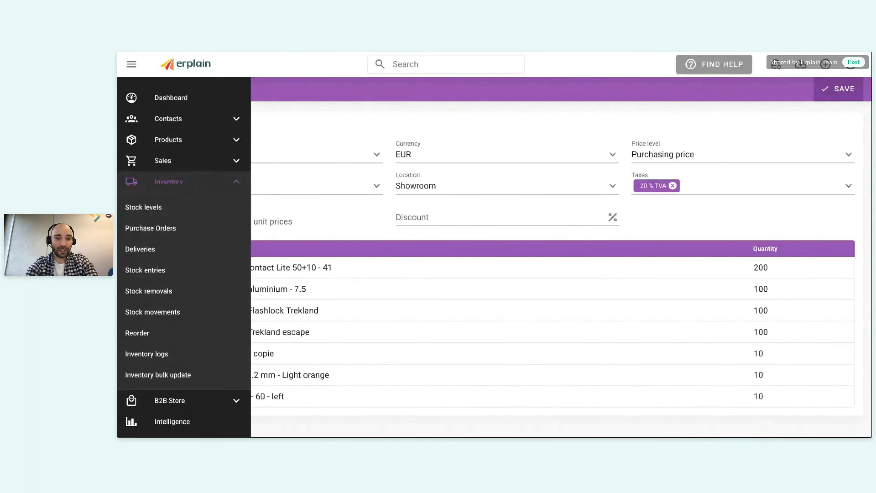
pyautogui.click(181, 168)
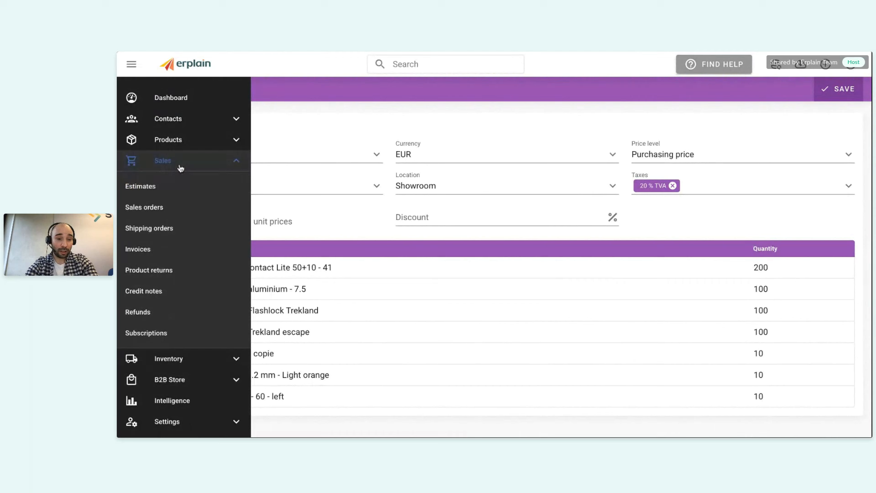
pyautogui.click(152, 209)
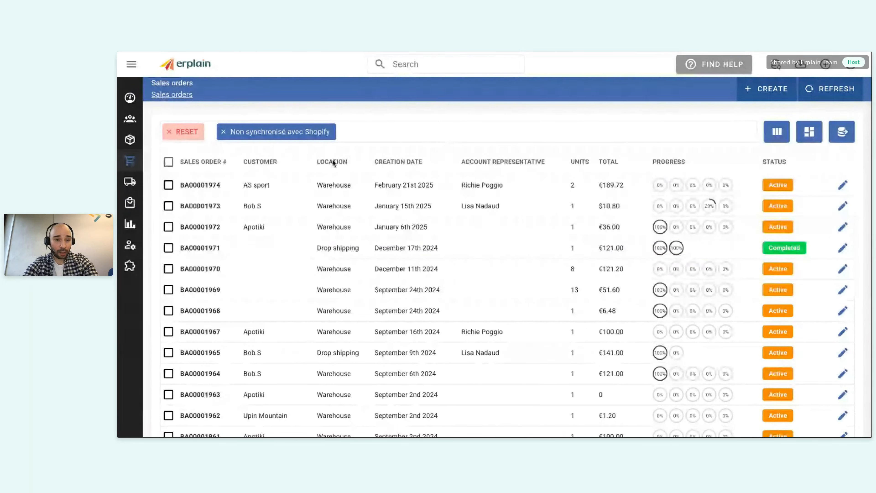
pyautogui.click(189, 188)
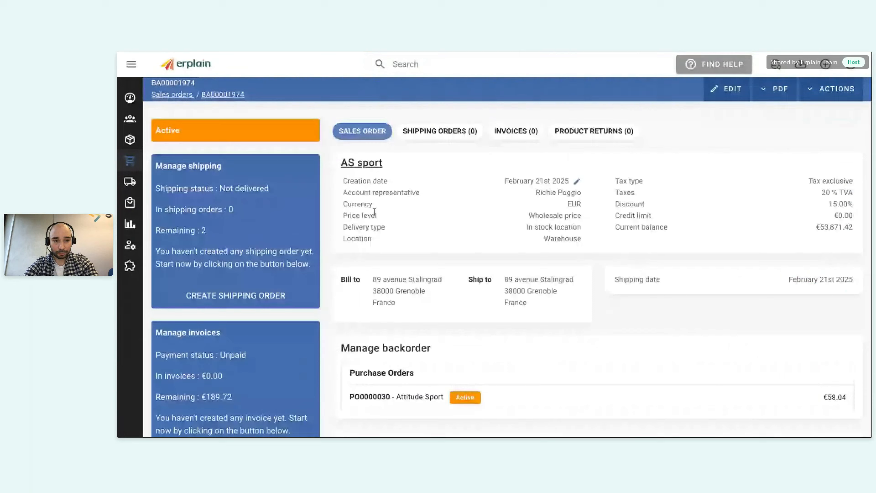
pyautogui.scroll(-4, 322, 285)
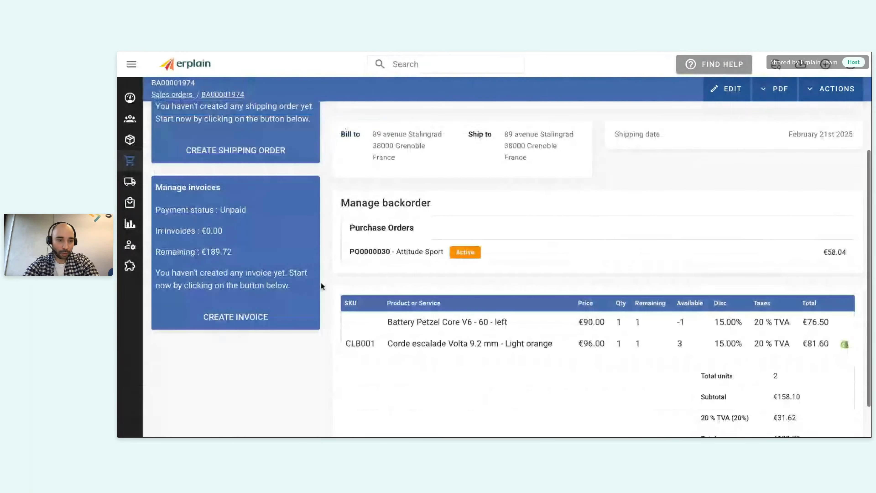
pyautogui.scroll(4, 321, 285)
# Step: Duplicate the newest AS sport sales order from the sales orders list and save the copy
pyautogui.click(142, 207)
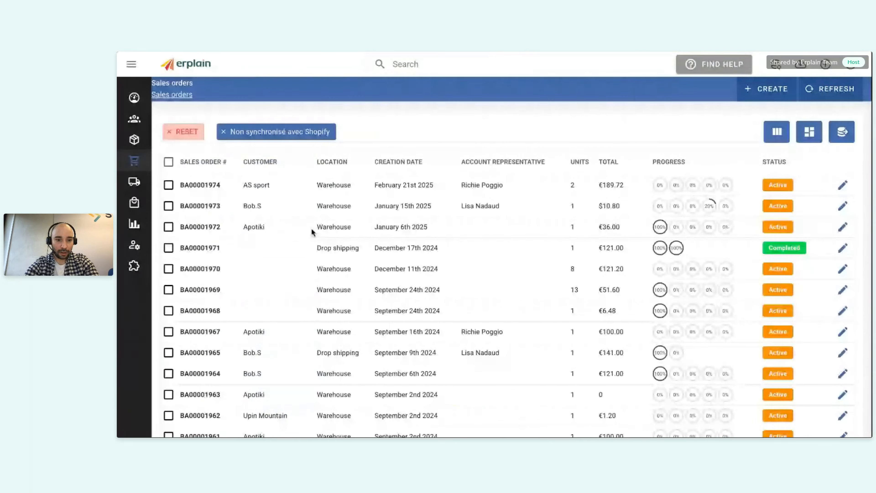
pyautogui.click(199, 185)
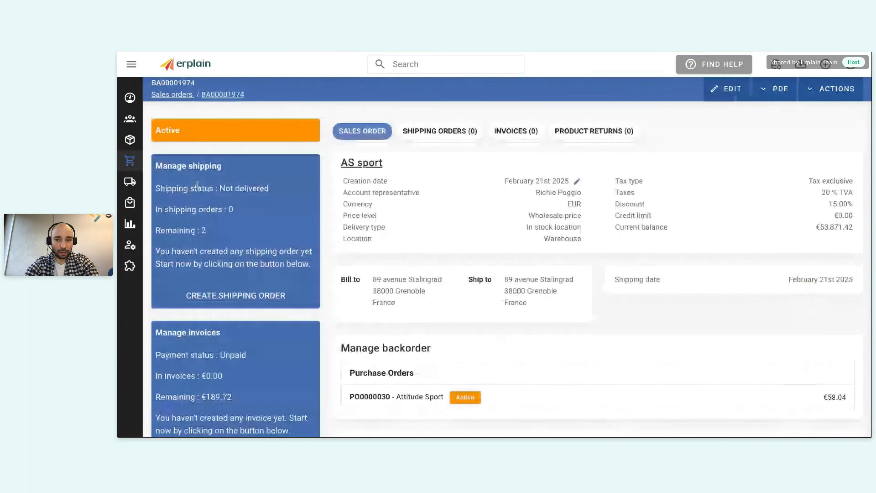
pyautogui.click(836, 89)
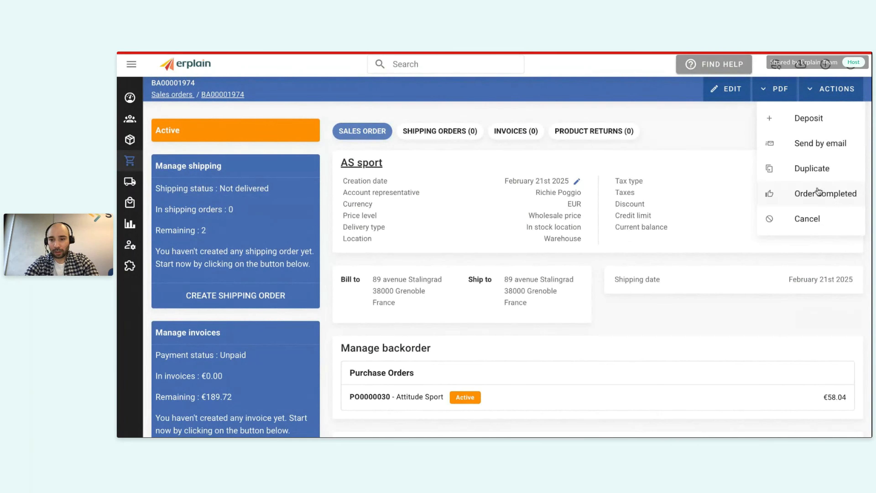
pyautogui.click(812, 174)
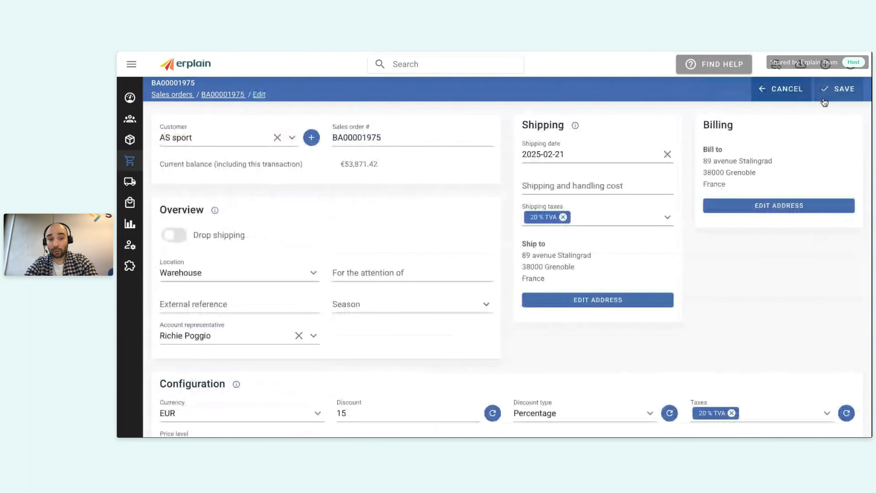
pyautogui.click(823, 99)
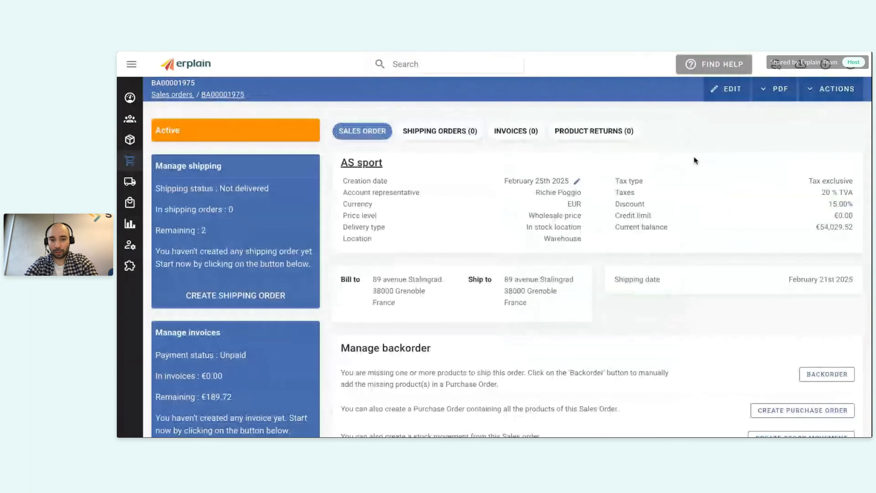
# Step: Review the duplicated order's backorder options, open the backorder for its missing product, and return to the sales order
pyautogui.scroll(-2, 510, 269)
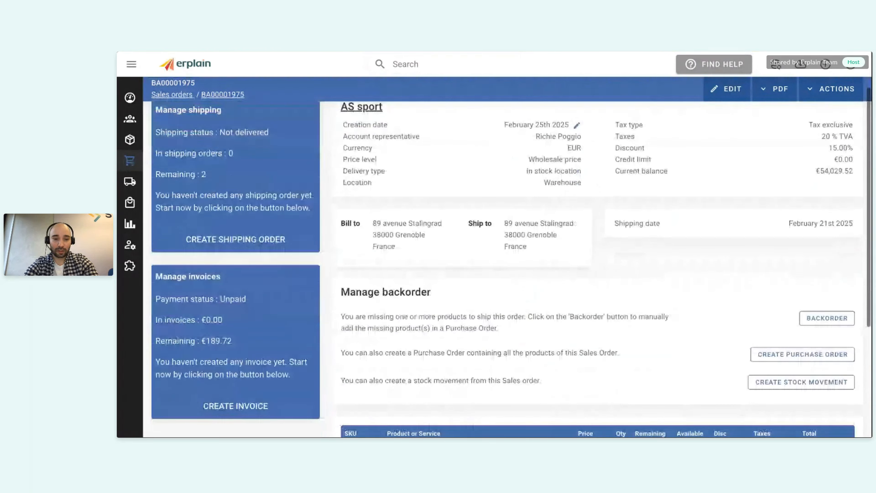
pyautogui.scroll(-3, 370, 233)
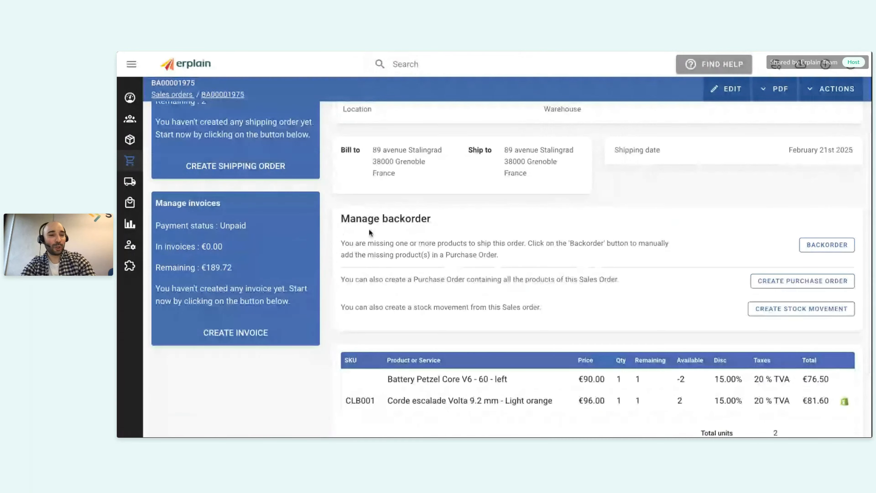
pyautogui.scroll(1, 370, 233)
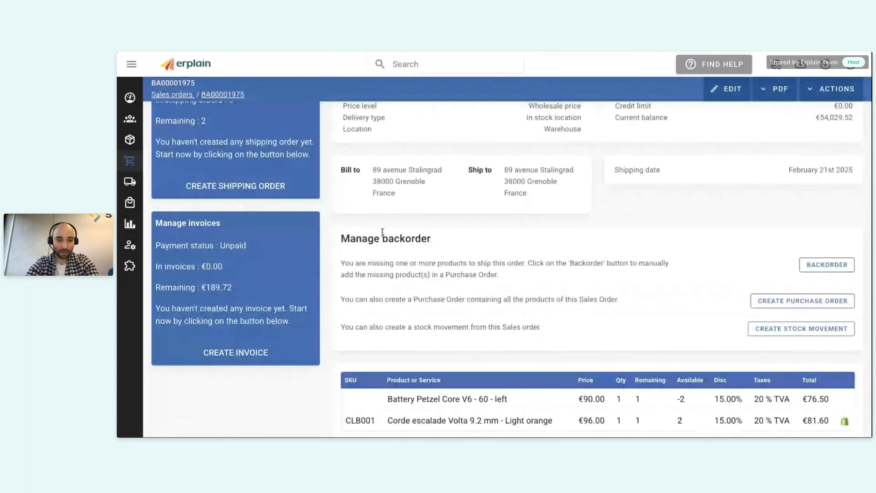
pyautogui.scroll(6, 397, 235)
pyautogui.scroll(-7, 450, 242)
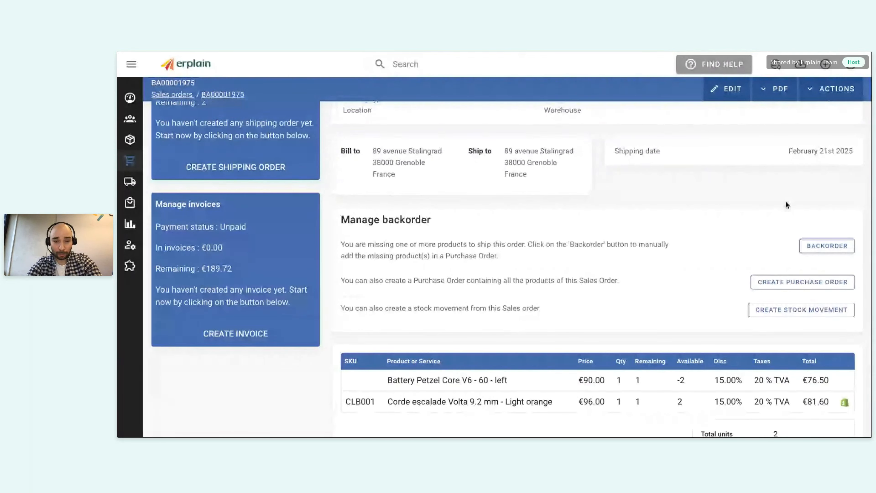
pyautogui.scroll(-1, 790, 241)
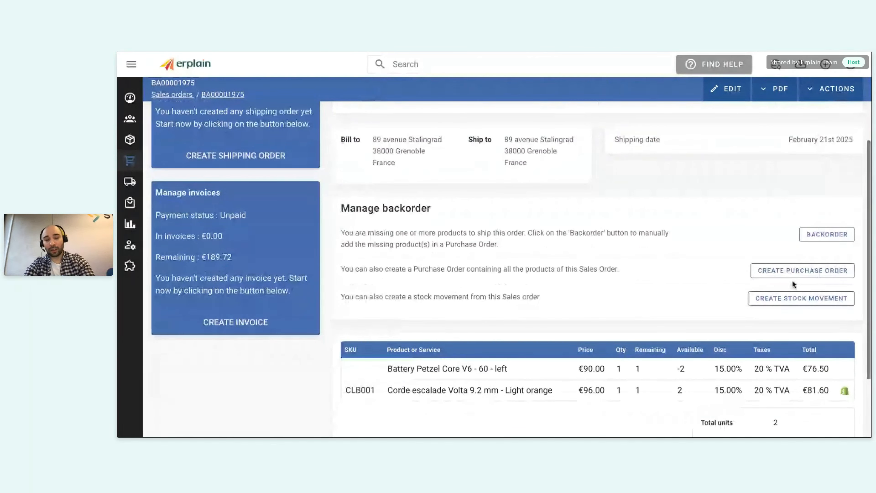
pyautogui.click(794, 272)
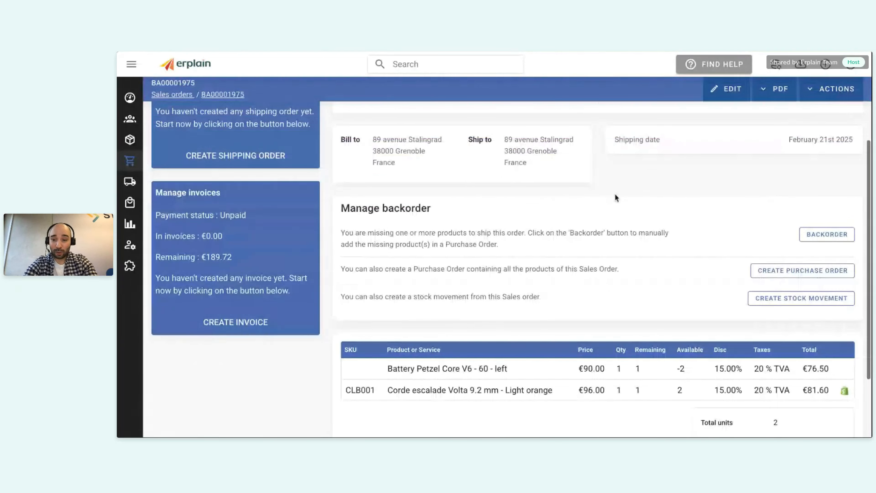
pyautogui.click(817, 234)
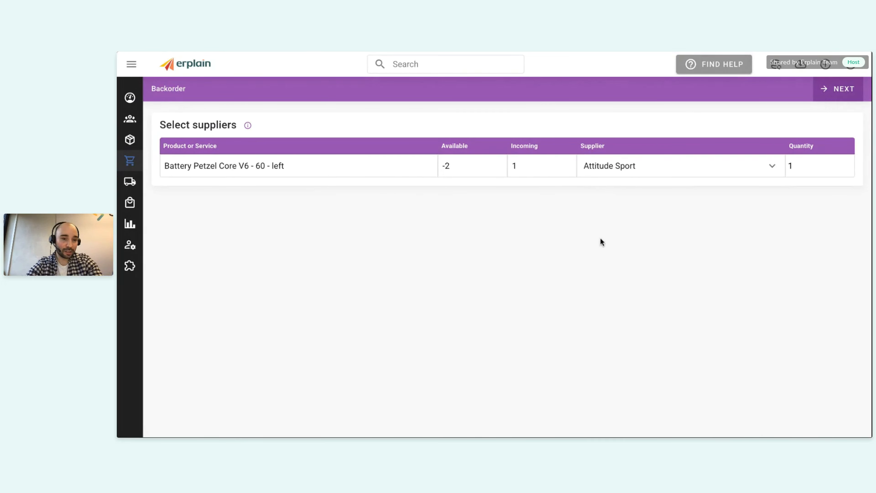
pyautogui.moveTo(124, 160)
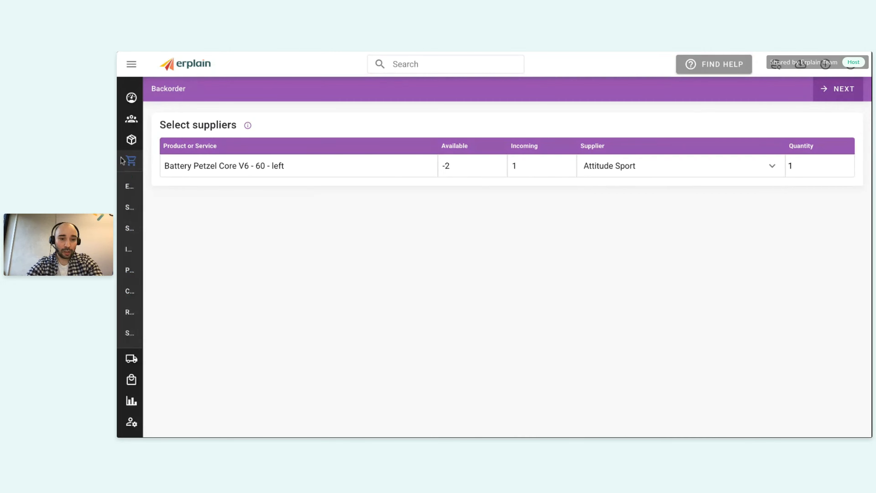
pyautogui.click(149, 54)
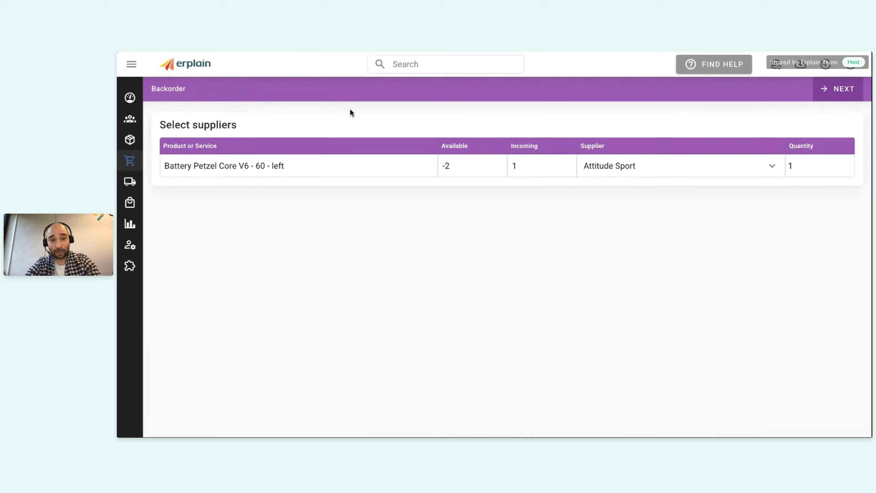
# Step: Start a purchase order containing all the products of the duplicated AS sport sales order
pyautogui.scroll(-3, 466, 244)
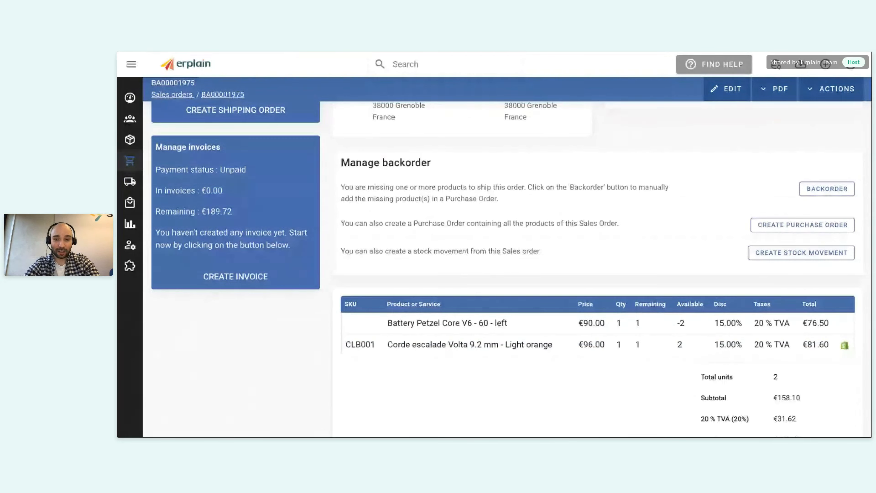
pyautogui.scroll(2, 488, 238)
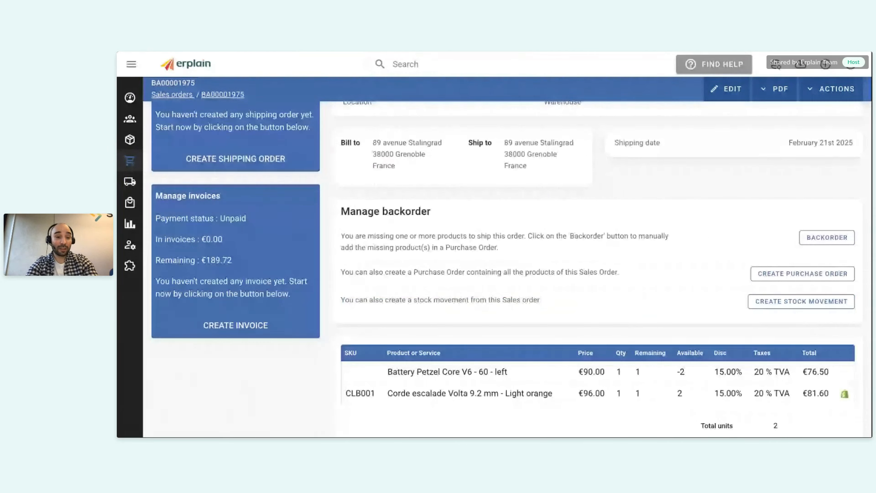
pyautogui.scroll(2, 596, 269)
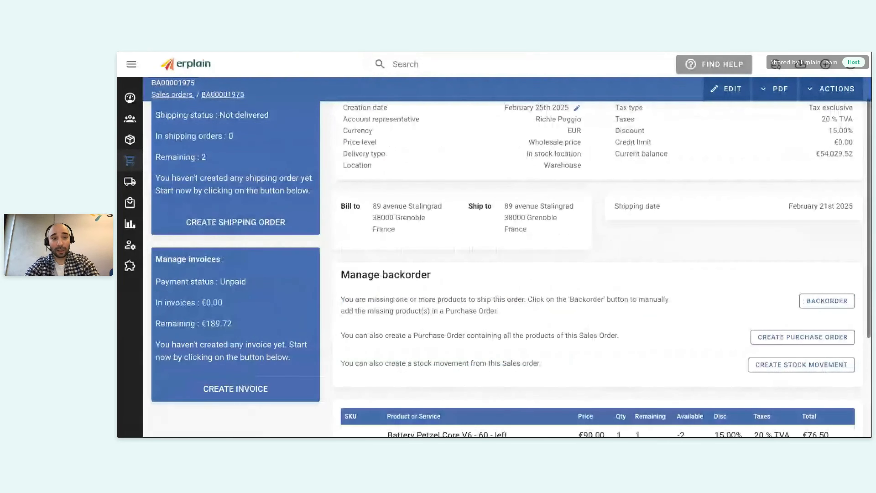
pyautogui.scroll(3, 510, 245)
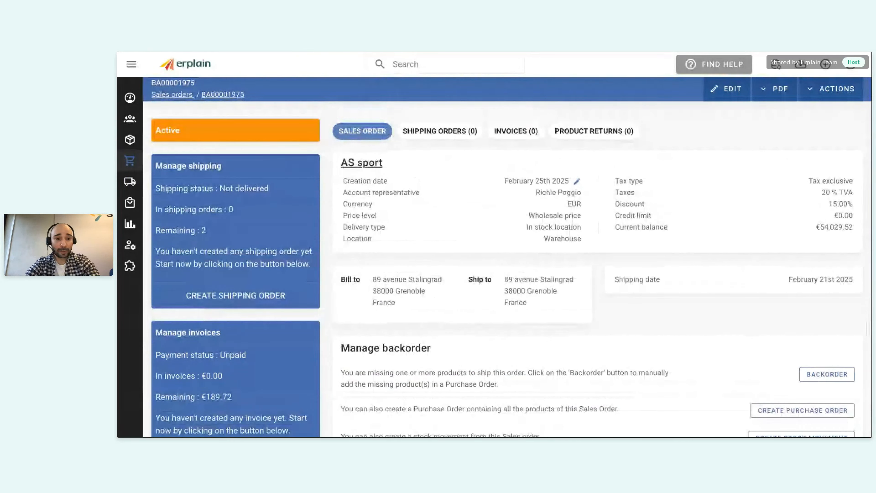
pyautogui.scroll(-3, 510, 269)
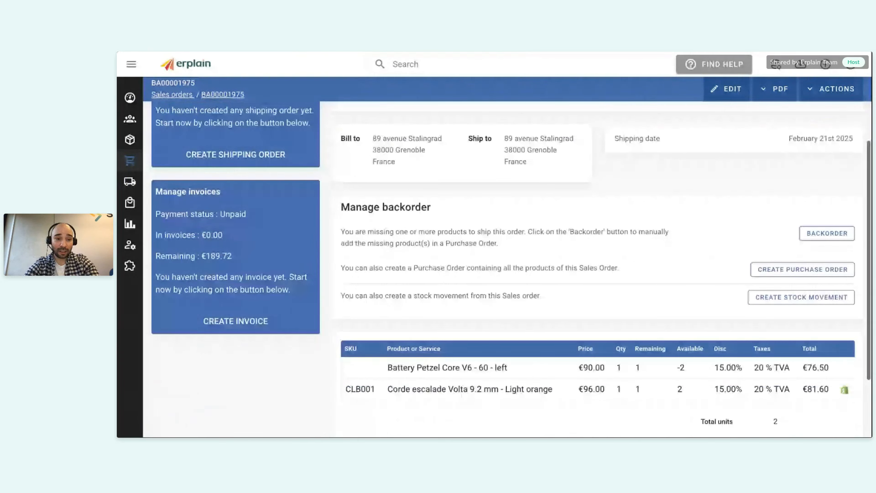
pyautogui.scroll(-1, 507, 269)
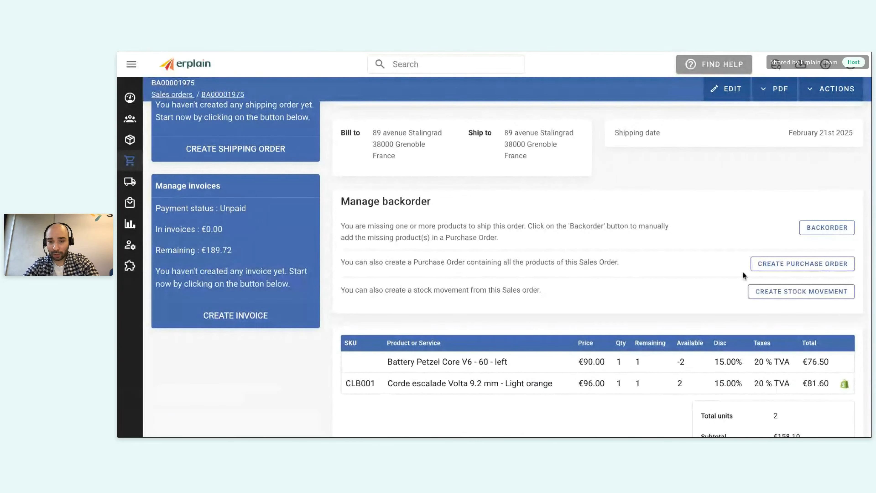
pyautogui.click(789, 265)
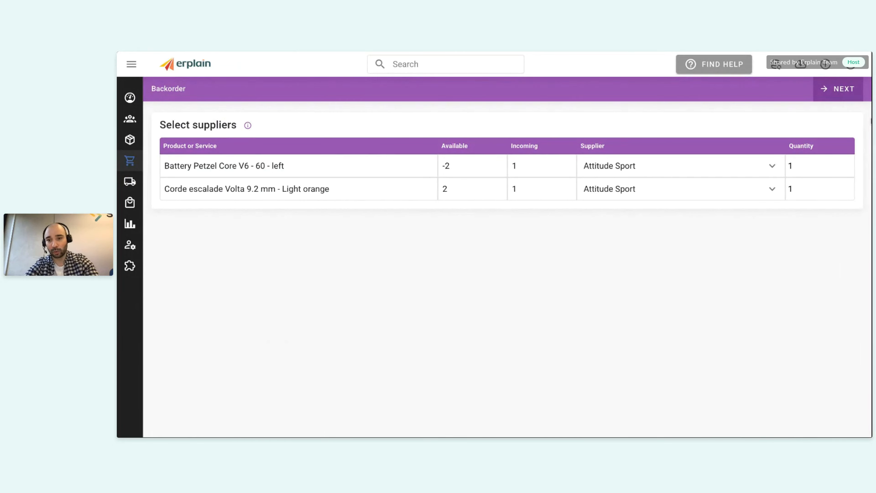
# Step: Add both products to the first existing Attitude Sport purchase order instead of a new one, and save
pyautogui.click(847, 100)
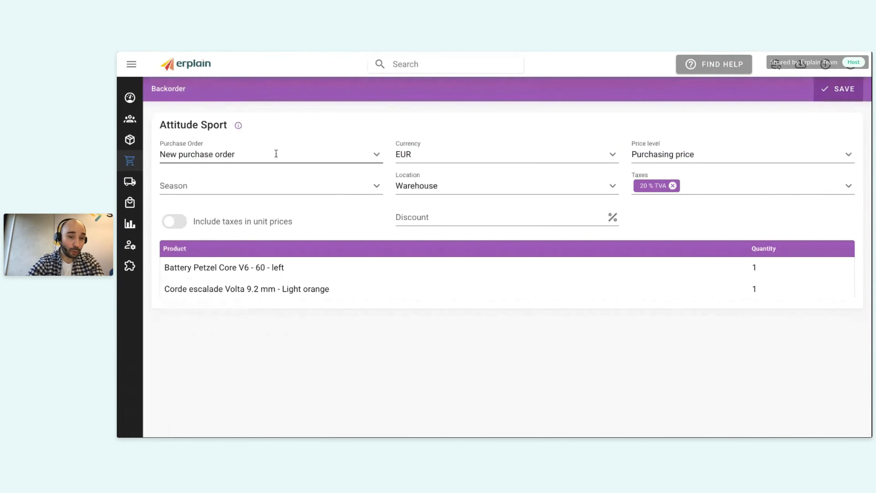
pyautogui.click(295, 155)
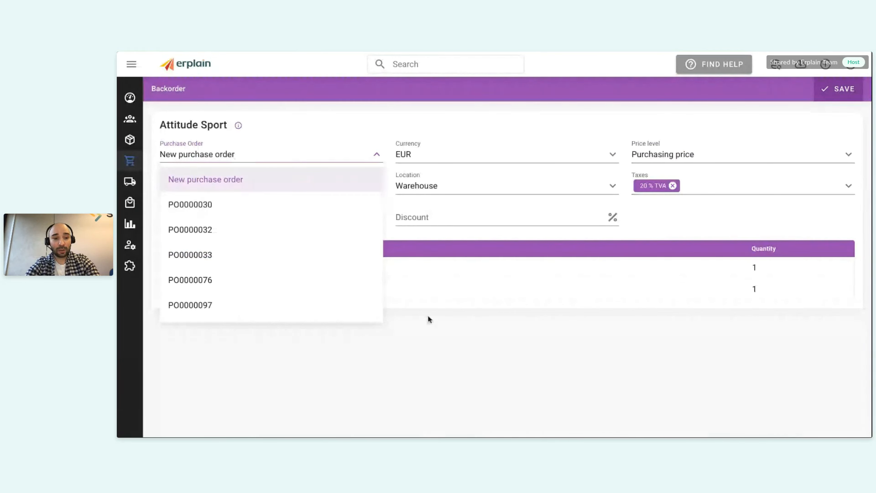
pyautogui.click(241, 209)
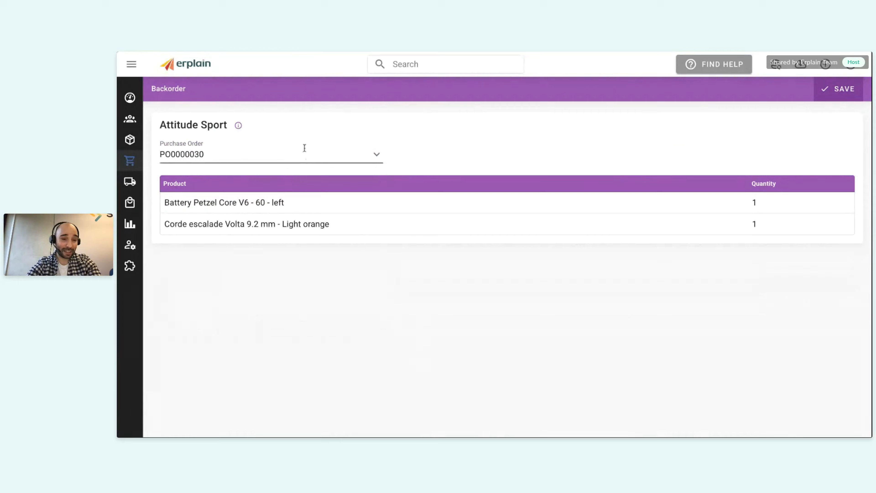
pyautogui.click(838, 91)
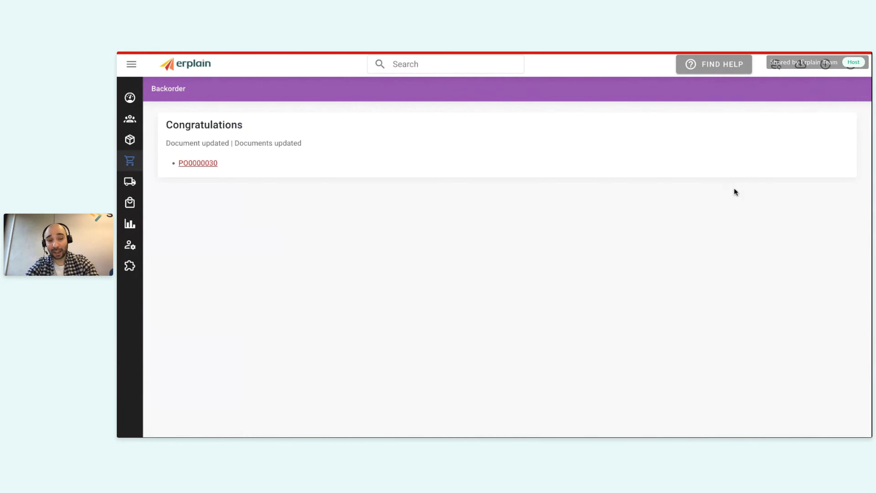
# Step: Open the updated Attitude Sport purchase order and examine its linked sales orders, product lines, customers and delivery details
pyautogui.click(201, 164)
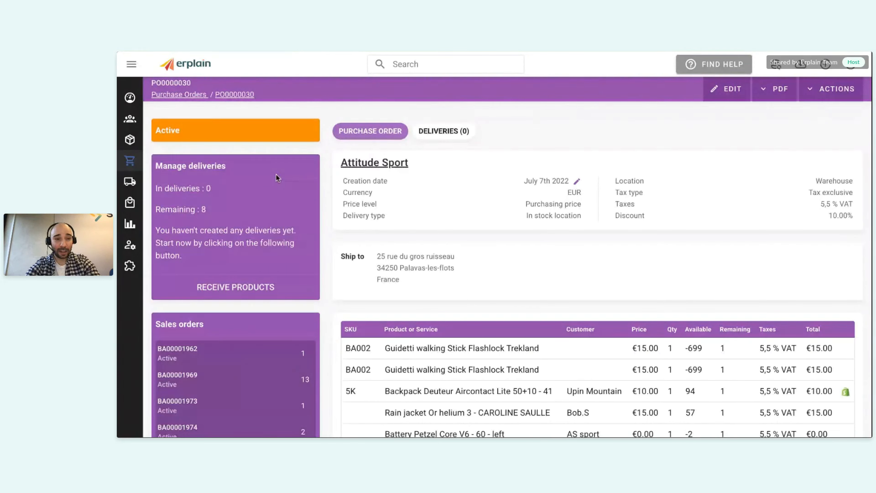
pyautogui.scroll(-3, 276, 174)
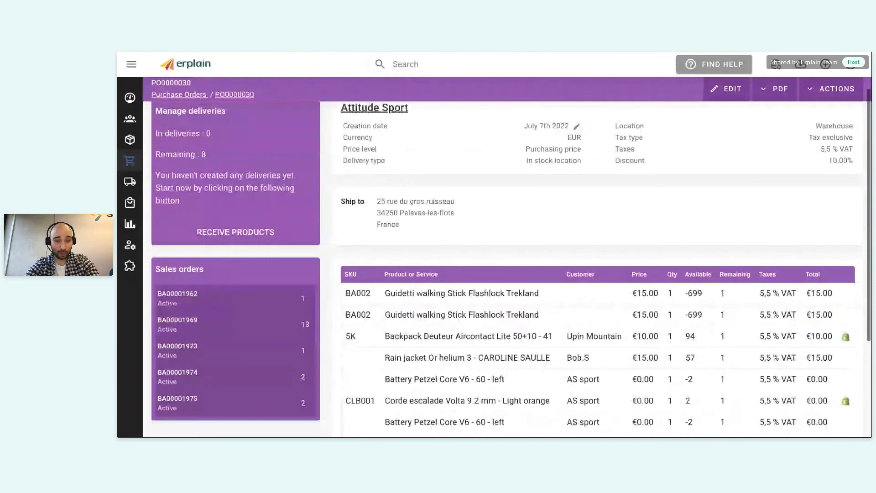
pyautogui.scroll(-1, 317, 189)
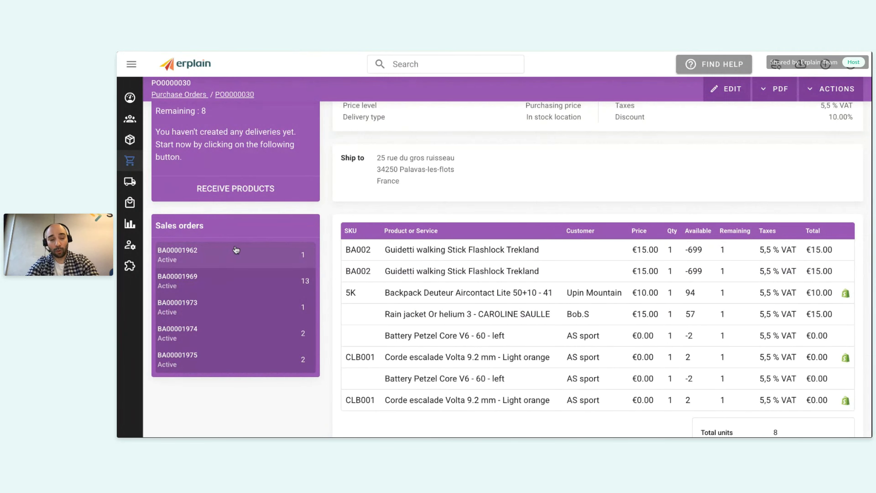
pyautogui.scroll(3, 236, 250)
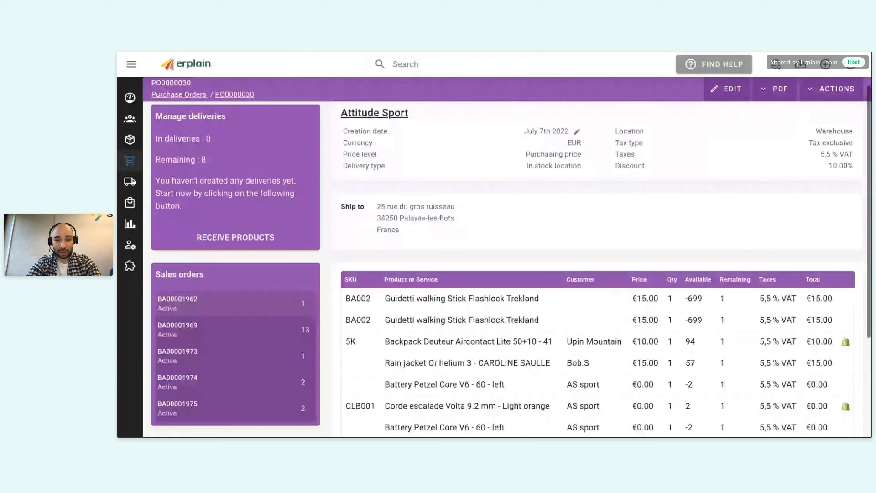
pyautogui.scroll(2, 235, 250)
pyautogui.scroll(-4, 236, 250)
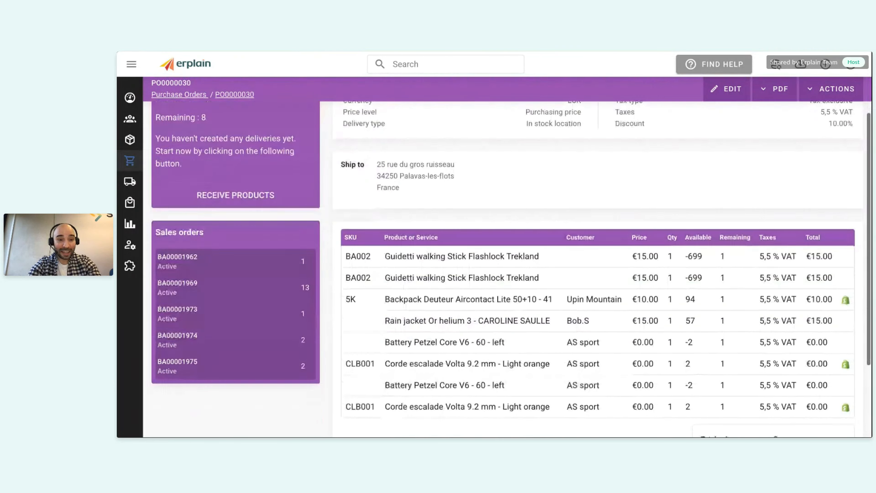
pyautogui.scroll(4, 492, 225)
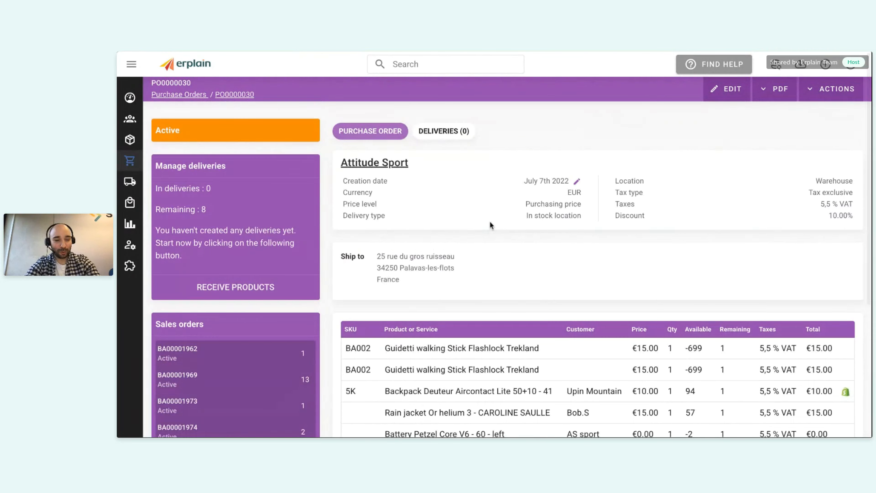
pyautogui.scroll(-3, 491, 224)
pyautogui.scroll(3, 491, 225)
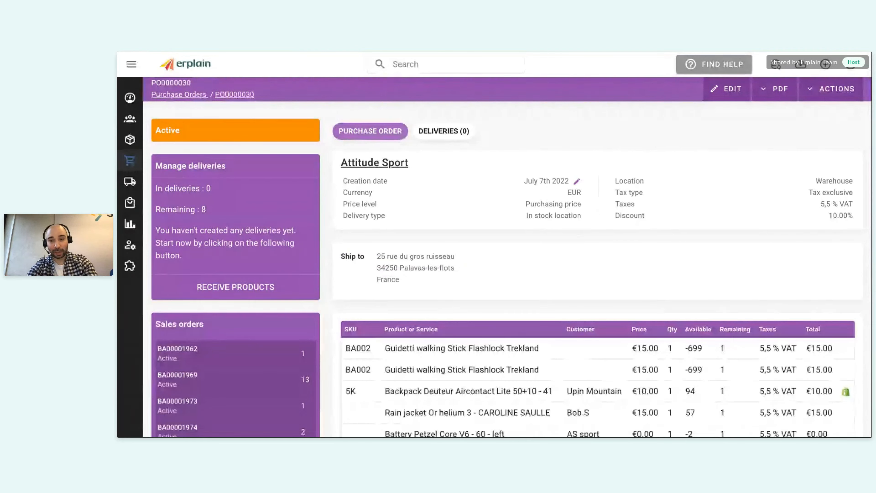
pyautogui.scroll(-3, 240, 262)
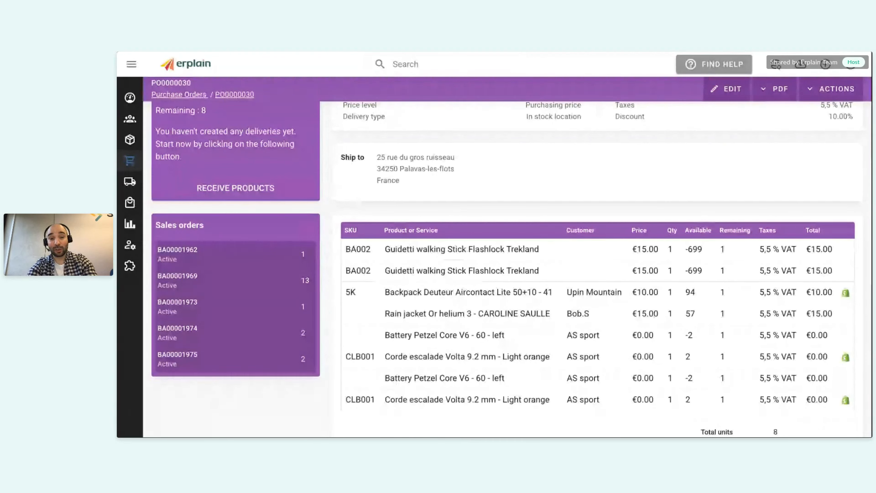
pyautogui.scroll(3, 493, 269)
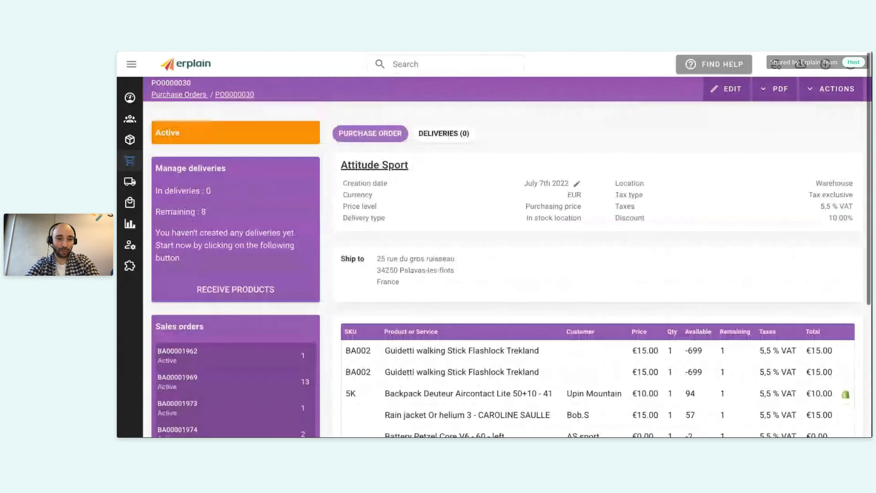
pyautogui.scroll(-3, 490, 275)
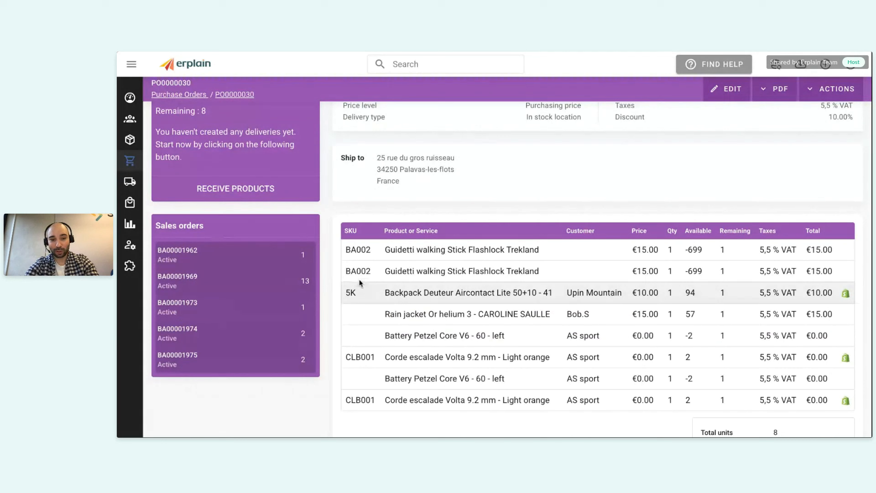
pyautogui.scroll(3, 359, 281)
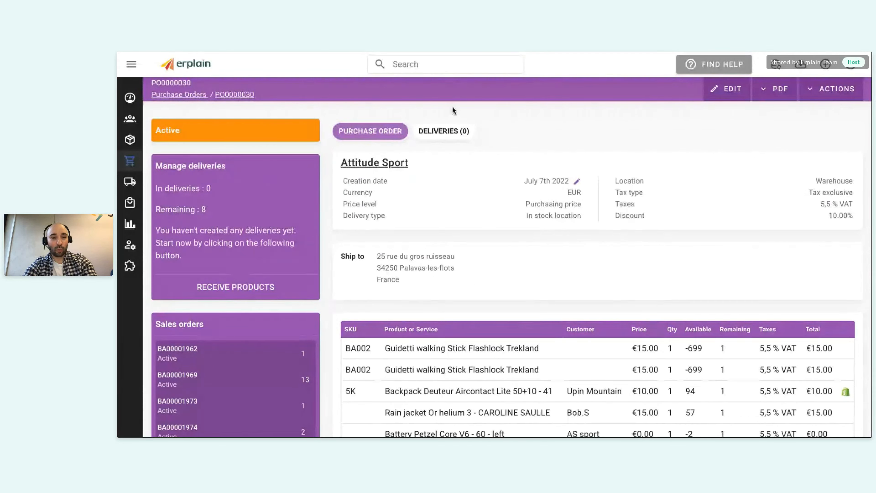
pyautogui.scroll(-1, 501, 198)
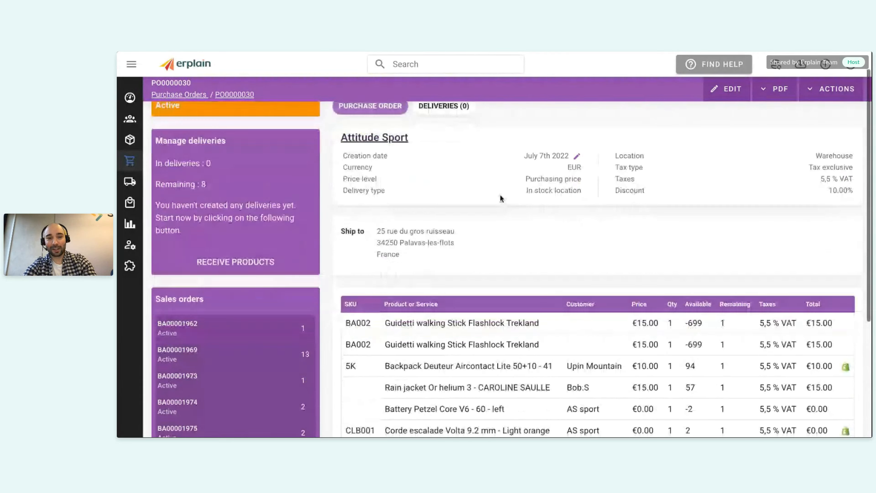
pyautogui.scroll(1, 501, 199)
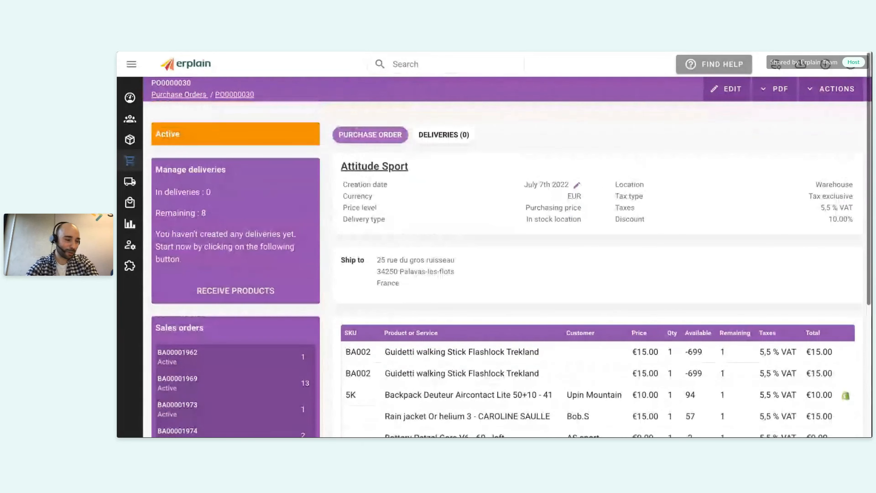
pyautogui.scroll(-1, 501, 199)
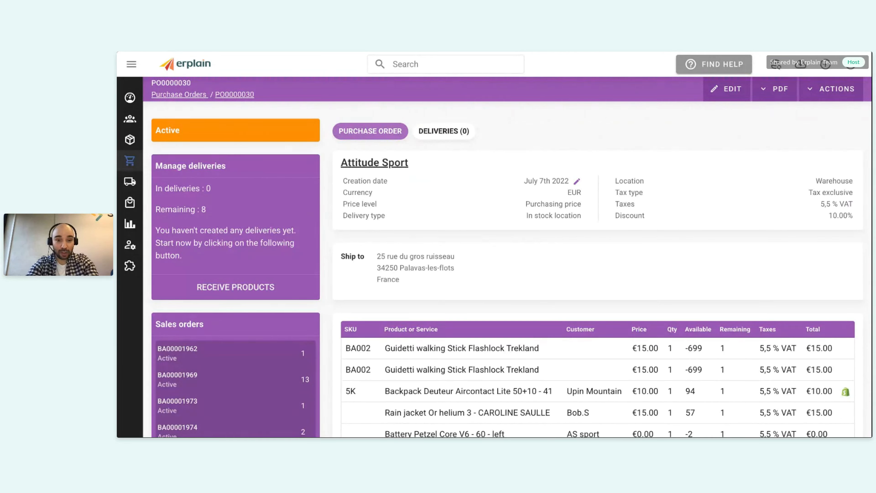
# Step: Start a new sales order from the sales orders list and turn on its drop shipping option
pyautogui.click(131, 140)
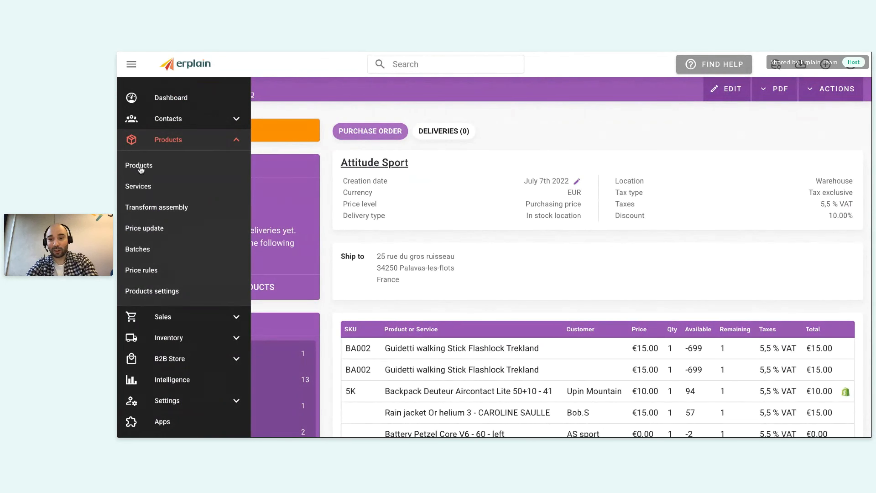
pyautogui.click(163, 316)
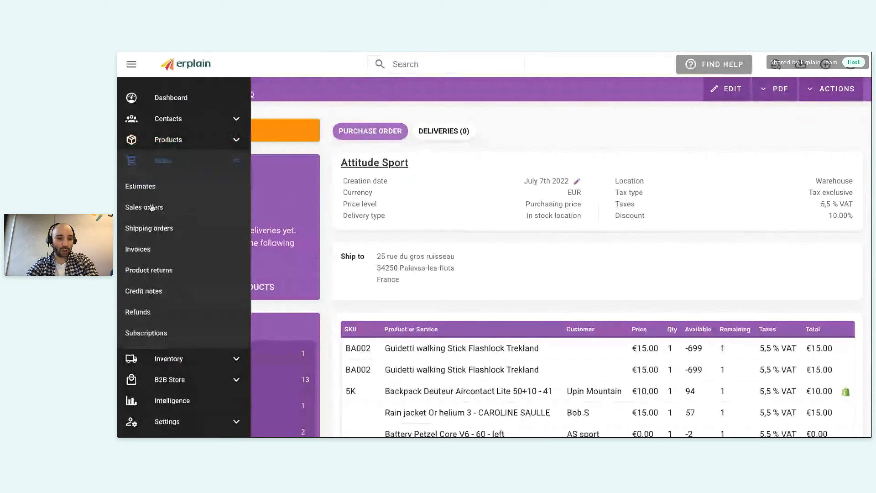
pyautogui.click(152, 207)
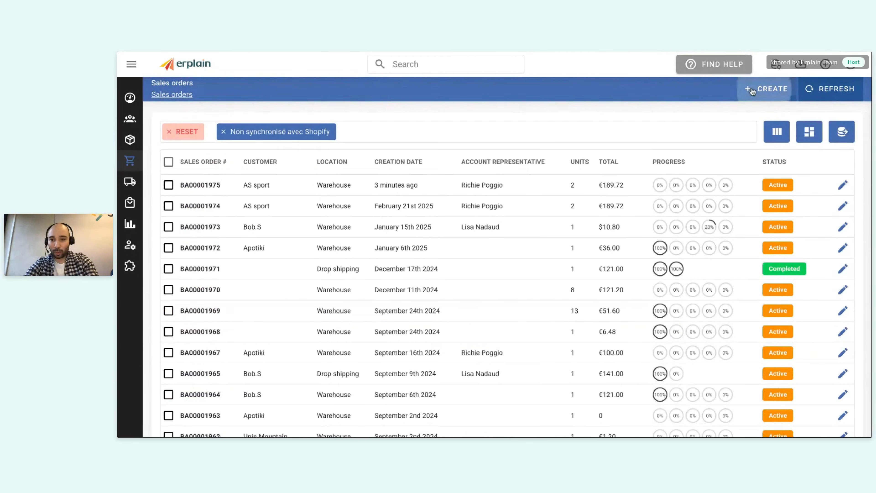
pyautogui.click(751, 91)
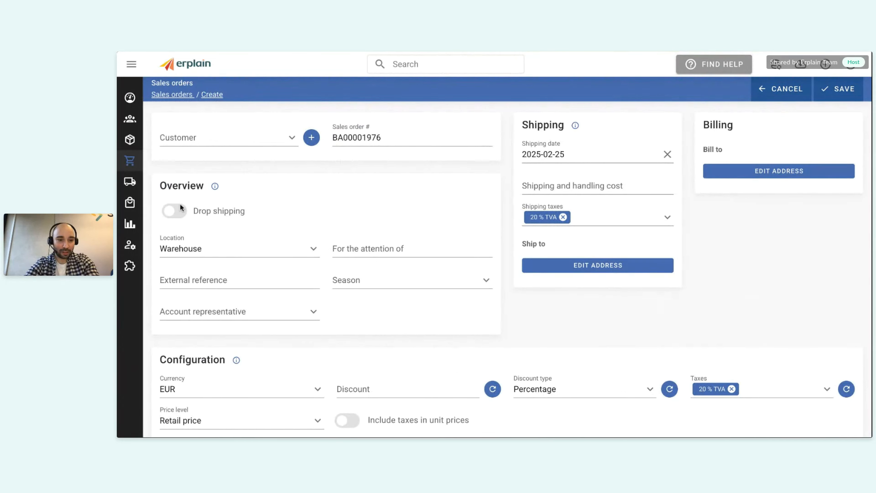
pyautogui.click(177, 210)
pyautogui.scroll(-1, 278, 224)
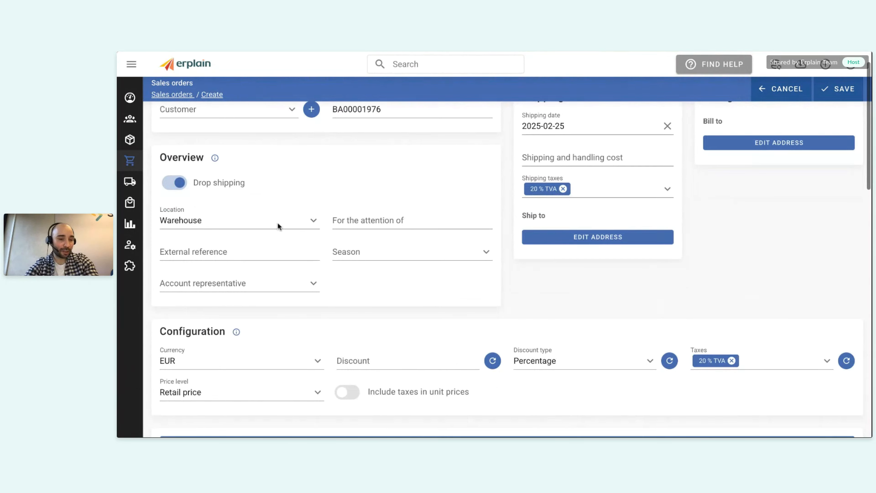
pyautogui.scroll(1, 277, 223)
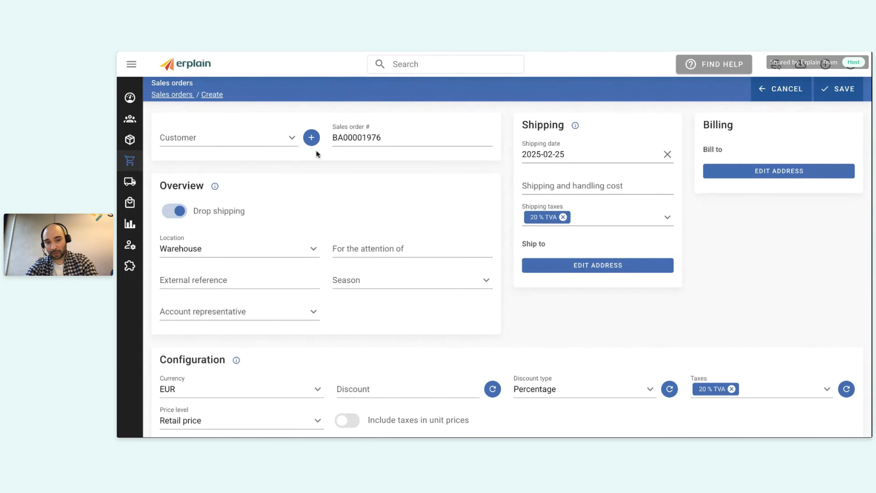
# Step: Leave the unsaved sales order for the dashboard and look through the pending estimates
pyautogui.moveTo(136, 166)
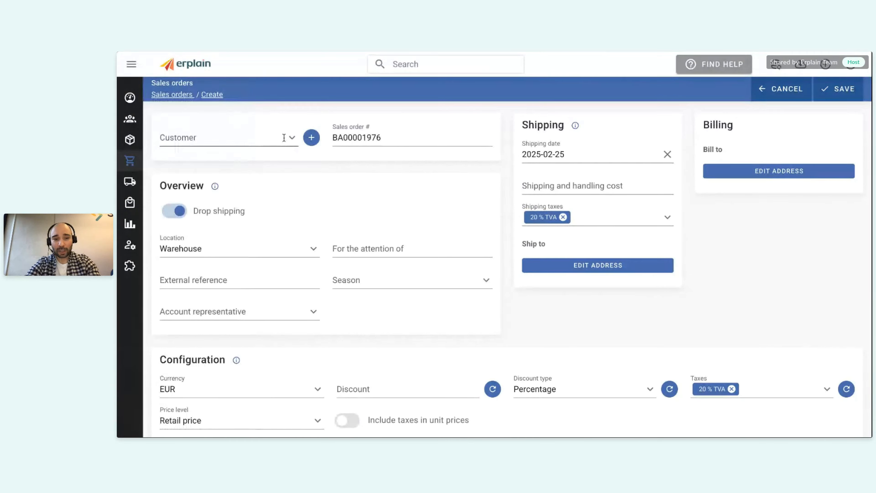
pyautogui.moveTo(120, 142)
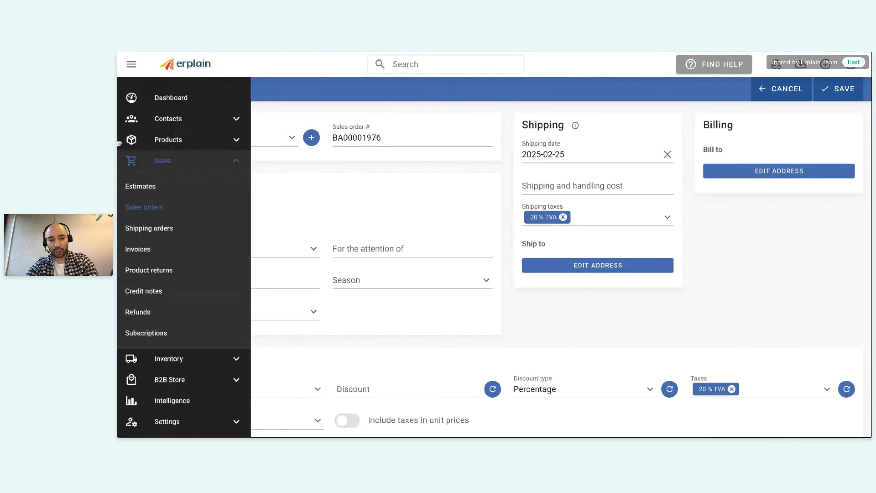
pyautogui.click(157, 103)
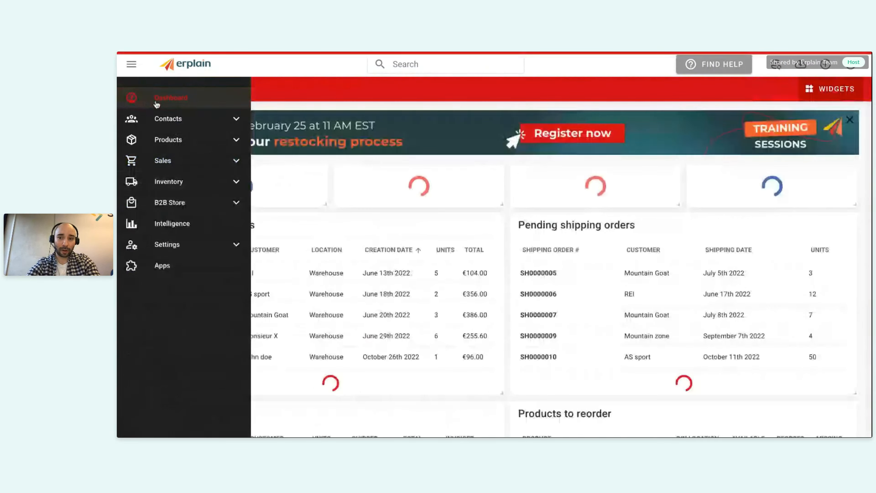
pyautogui.scroll(-2, 486, 362)
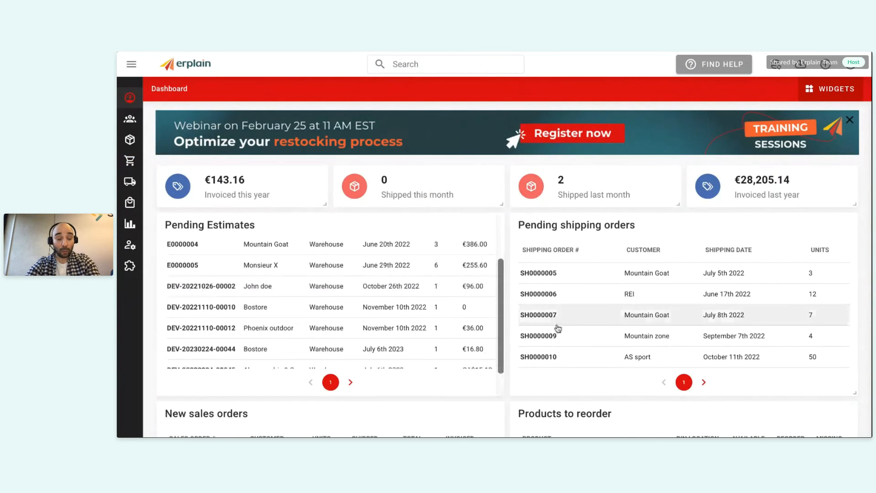
# Step: Open the Product valuation report from the Intelligence inventory reports, examine it and return to the report list
pyautogui.moveTo(119, 258)
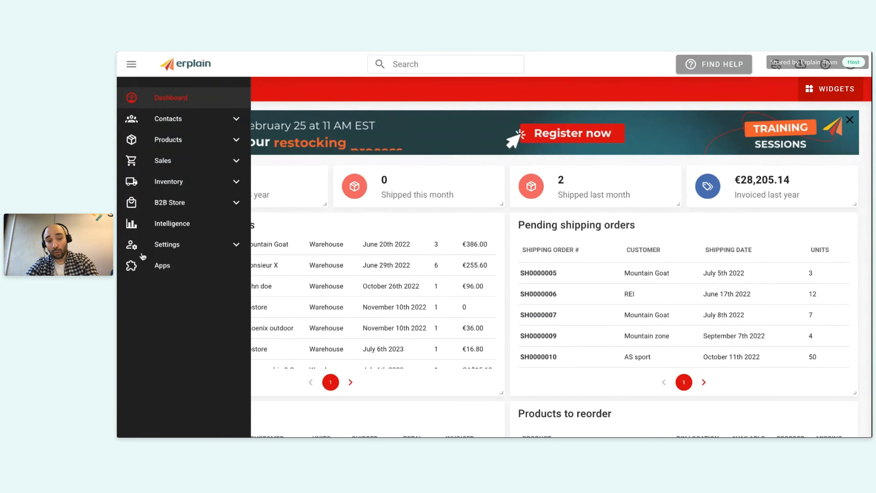
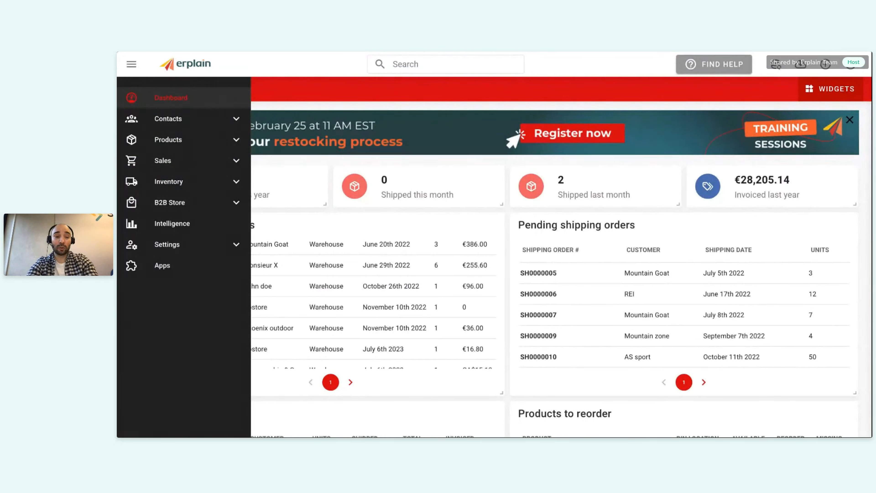
pyautogui.click(169, 226)
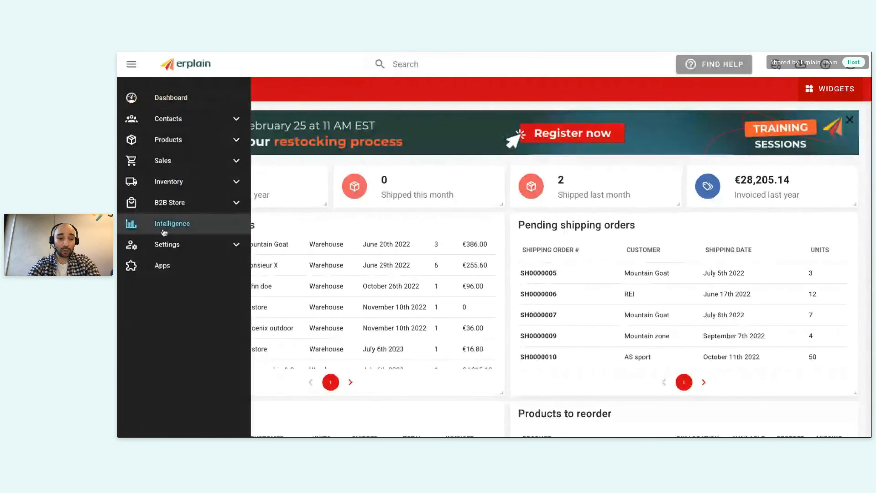
pyautogui.scroll(-5, 535, 337)
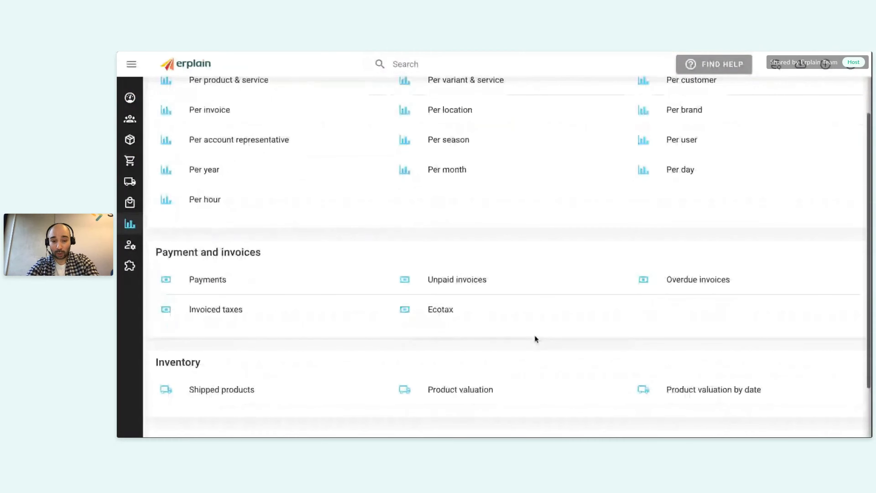
pyautogui.moveTo(146, 225)
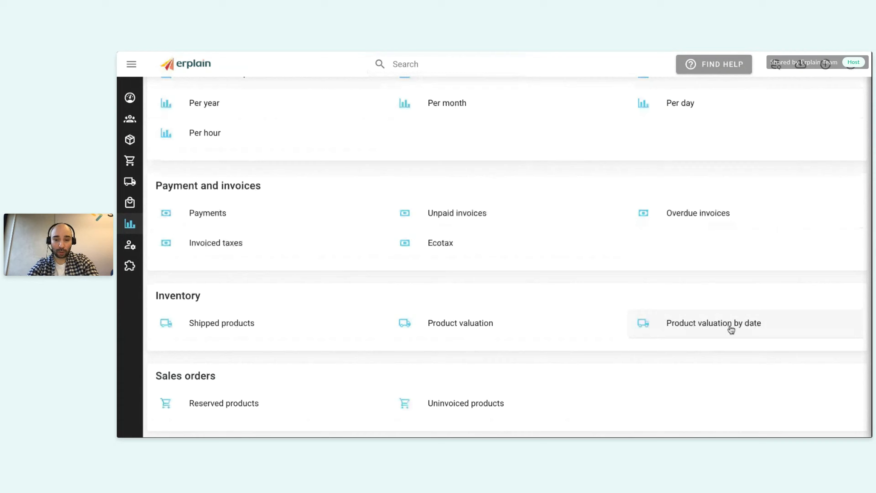
pyautogui.click(442, 325)
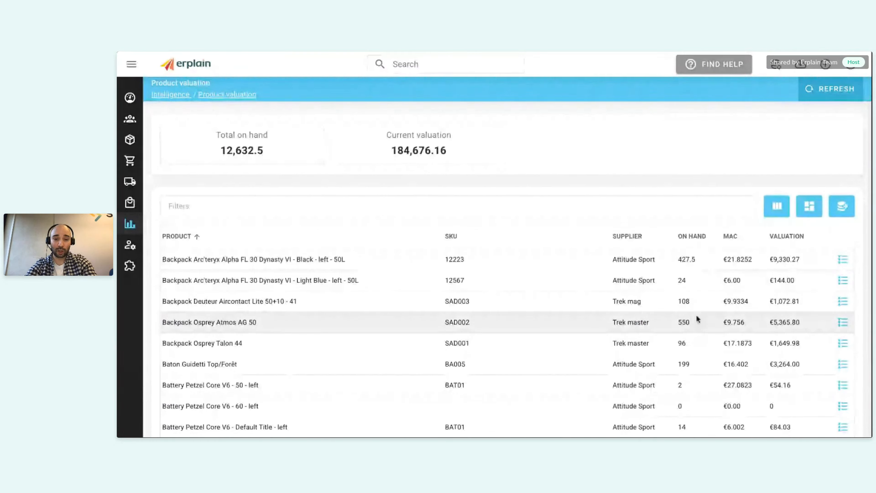
pyautogui.scroll(-2, 698, 319)
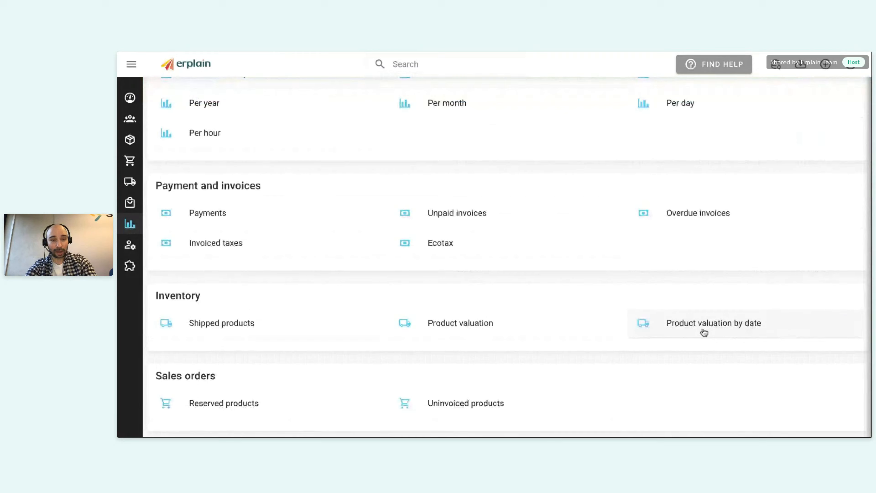
# Step: Run the Product valuation by date report for 2025-02-11, examine it and return to the inventory reports
pyautogui.click(703, 332)
pyautogui.click(258, 185)
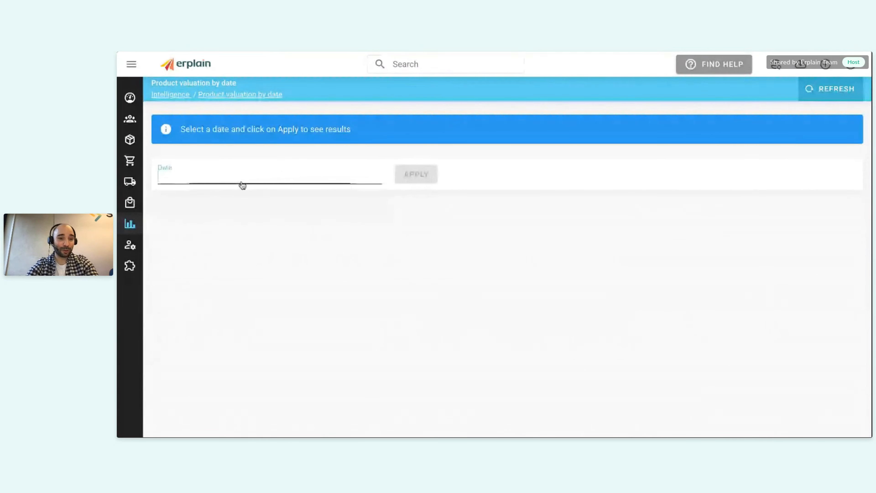
pyautogui.click(214, 274)
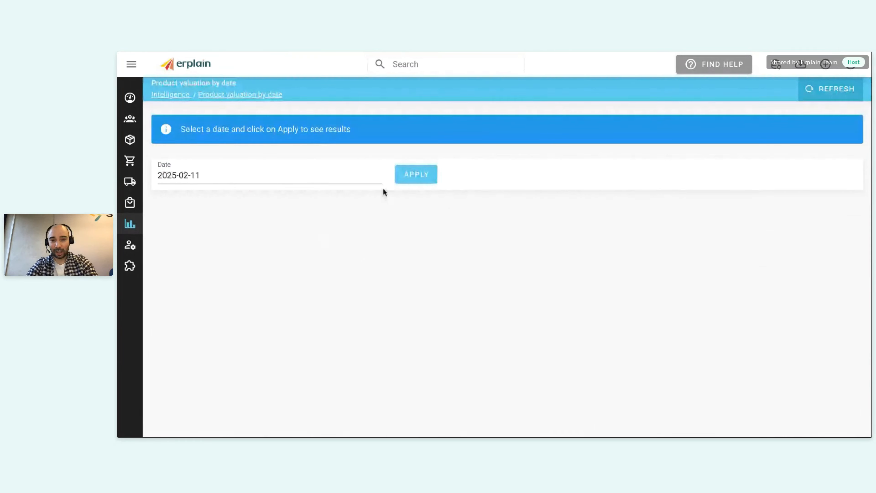
pyautogui.click(414, 182)
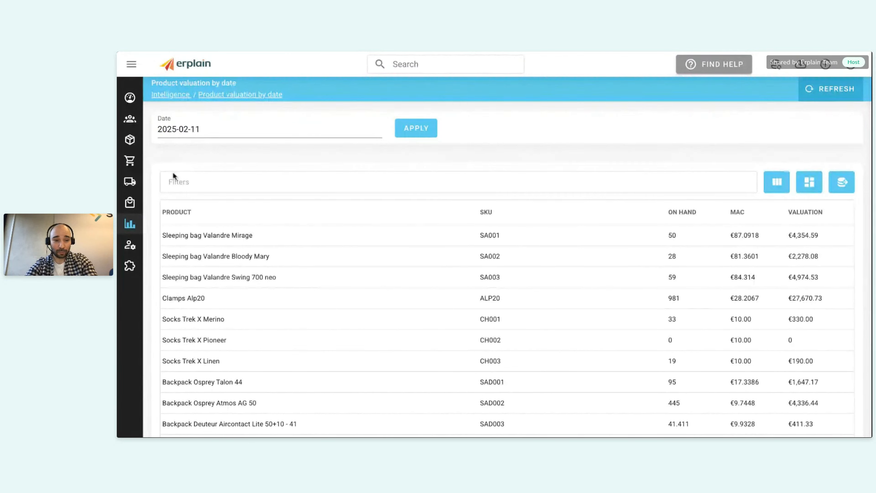
pyautogui.click(135, 225)
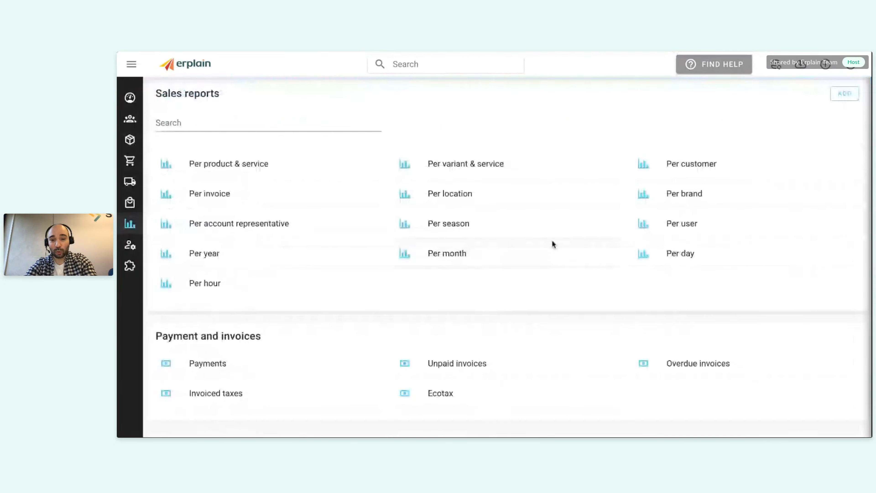
pyautogui.scroll(-3, 551, 240)
pyautogui.scroll(-2, 551, 240)
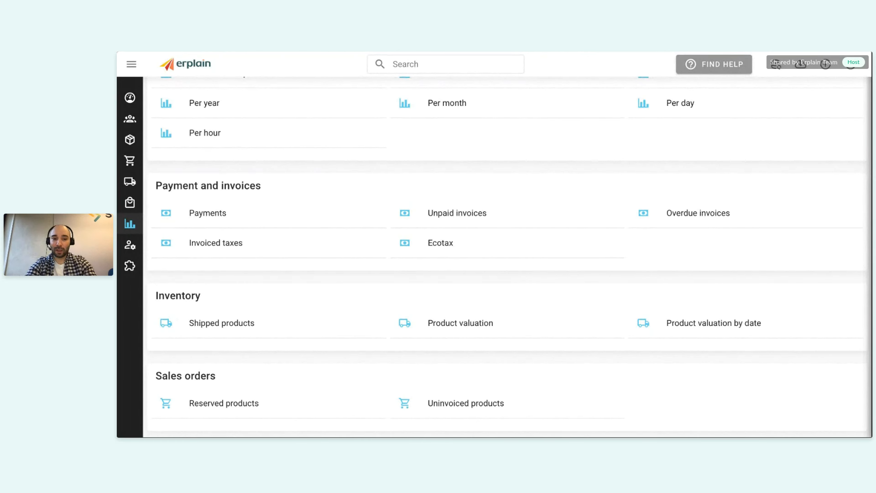
# Step: Open the most recent Attitude Sport delivery at the Directlog location and examine its product line and source purchase order
pyautogui.click(148, 181)
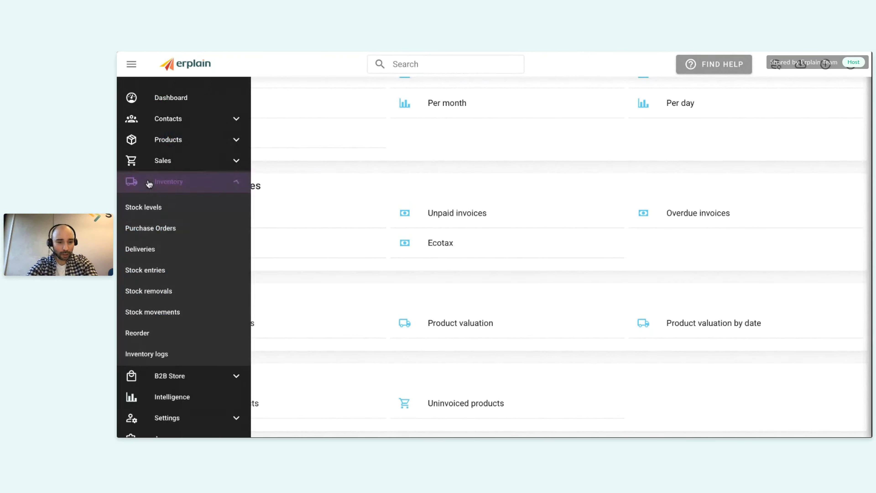
pyautogui.click(143, 236)
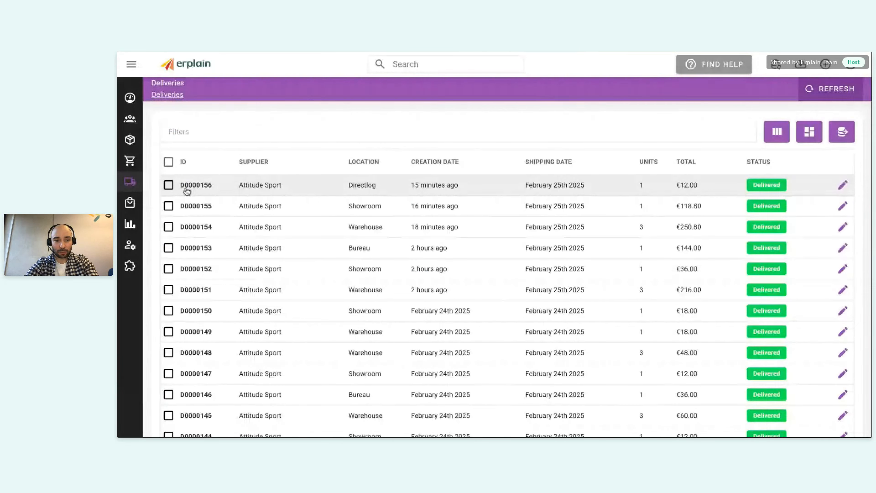
pyautogui.click(187, 181)
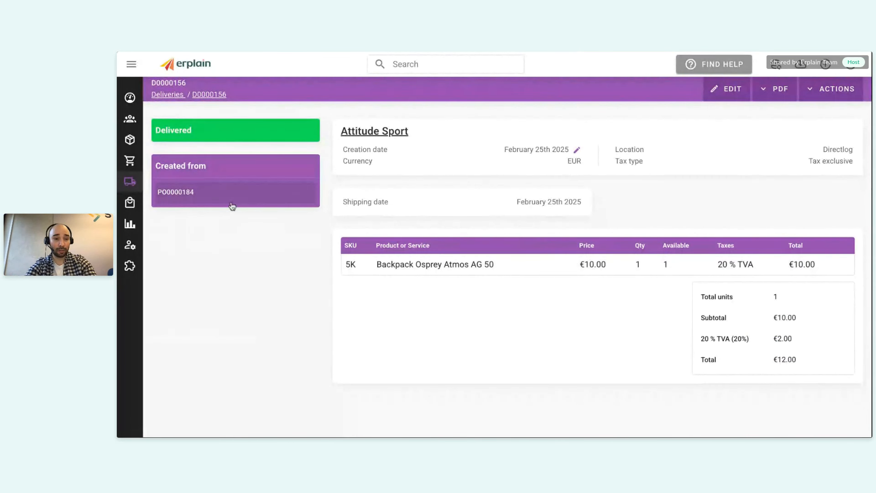
# Step: Start a new Warehouse stock entry and add one Backpack Arc'teryx Alpha FL 30 Dynasty VI - Light Blue - left - 50L
pyautogui.moveTo(119, 186)
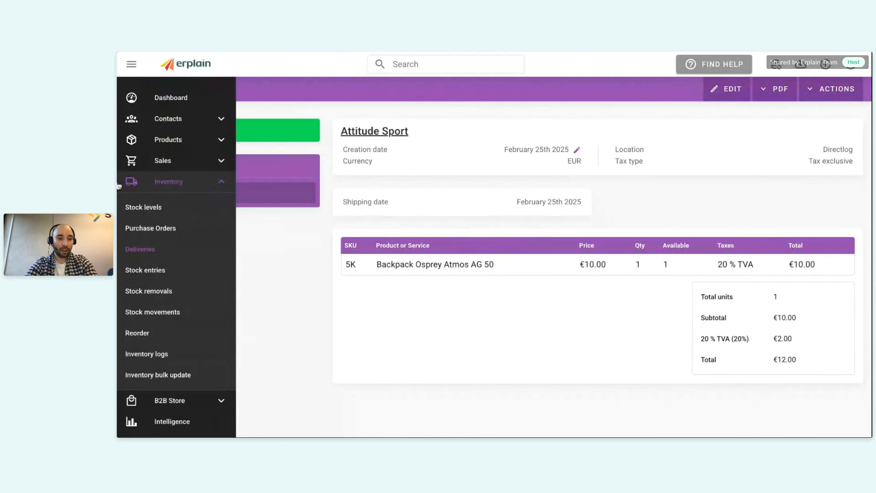
pyautogui.click(160, 272)
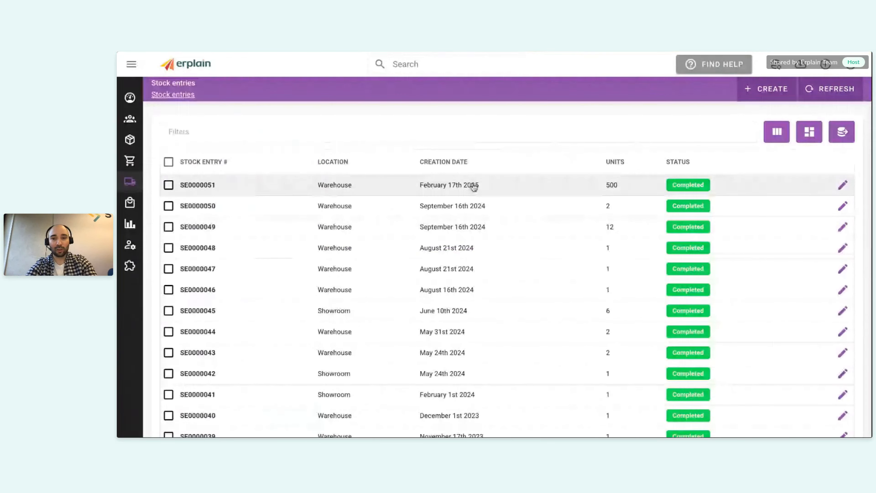
pyautogui.click(764, 88)
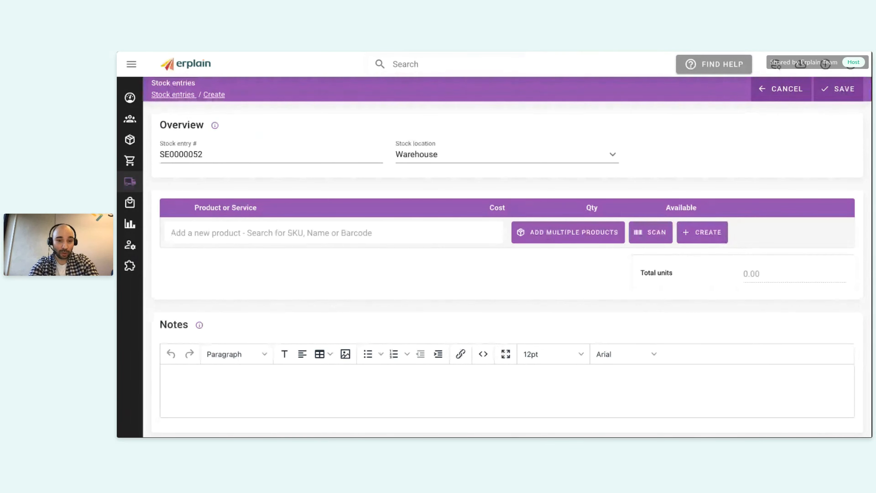
pyautogui.click(549, 236)
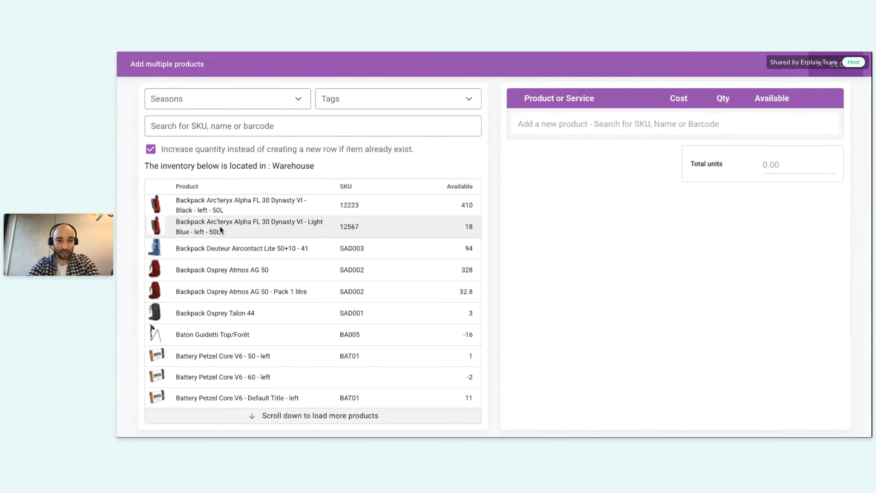
pyautogui.click(221, 226)
pyautogui.click(837, 62)
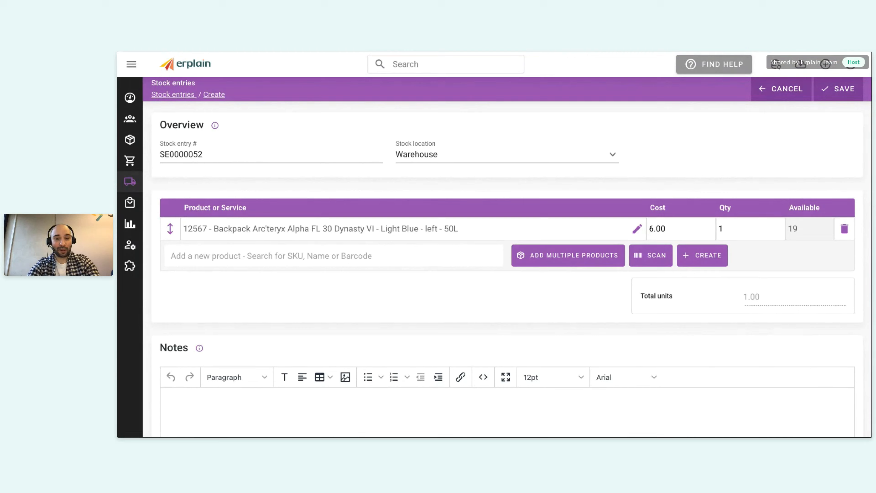
# Step: Leave the stock entry, open a new product form and examine its inventory fields, including the initial cost
pyautogui.moveTo(143, 191)
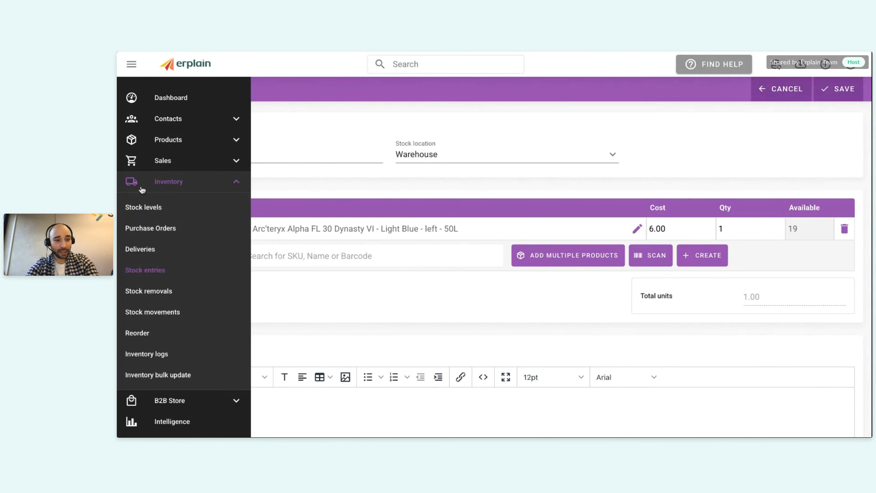
pyautogui.click(172, 143)
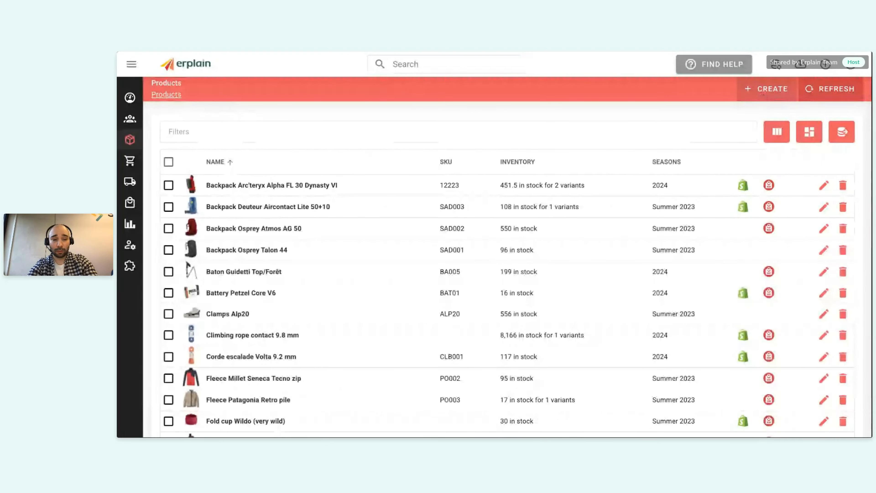
pyautogui.click(766, 88)
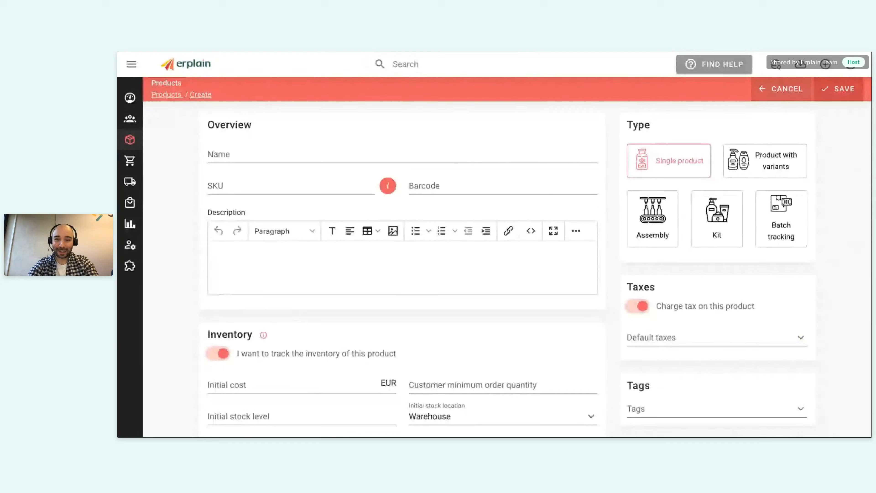
pyautogui.scroll(-3, 684, 274)
pyautogui.scroll(-1, 682, 270)
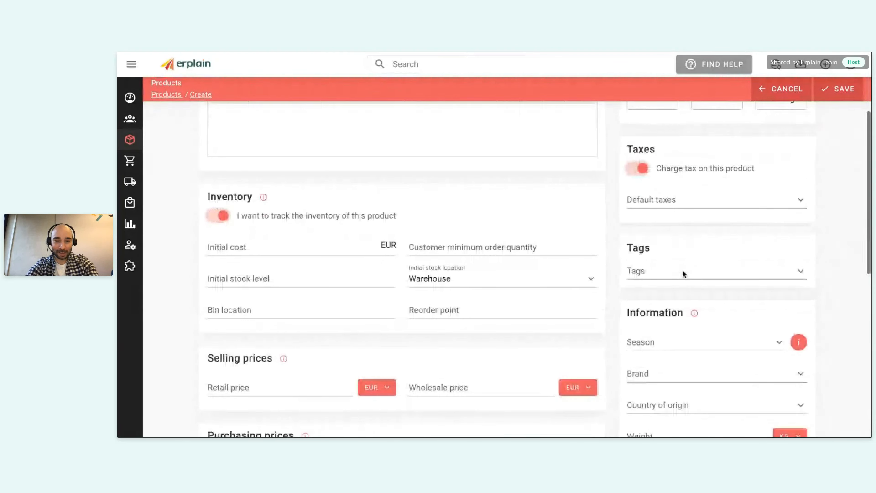
pyautogui.click(326, 248)
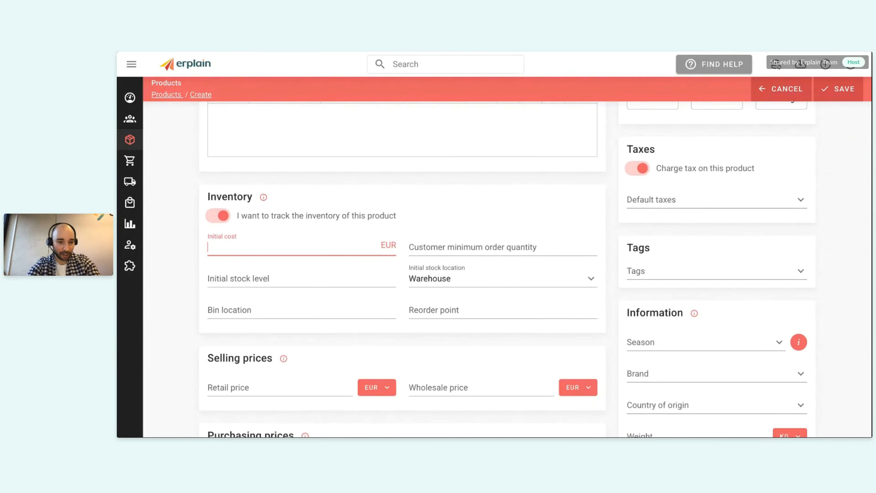
pyautogui.scroll(2, 402, 269)
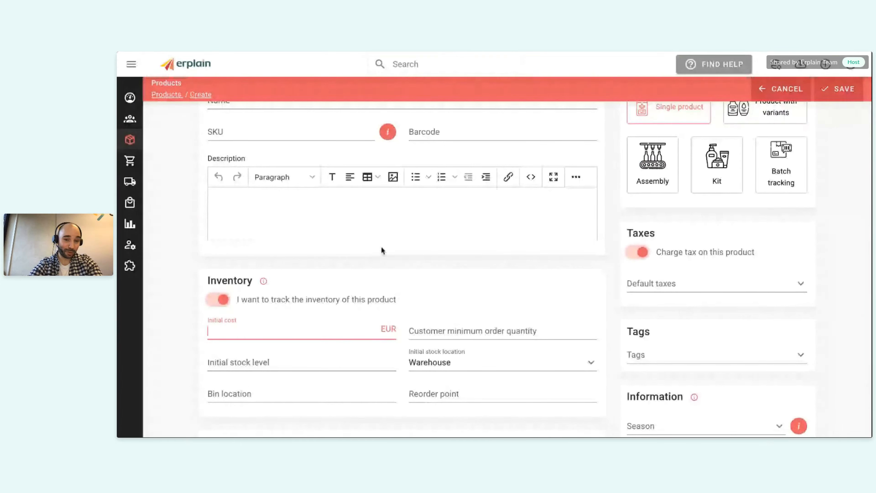
pyautogui.scroll(-1, 387, 239)
pyautogui.scroll(1, 388, 239)
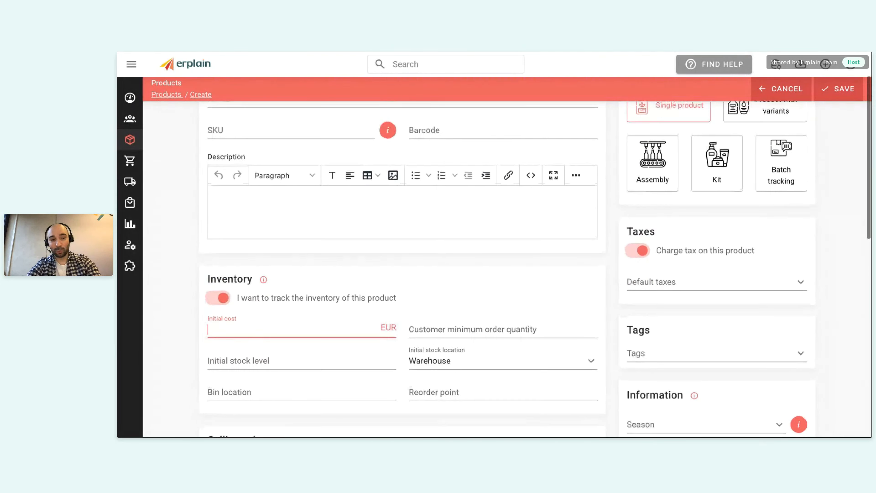
pyautogui.scroll(2, 392, 230)
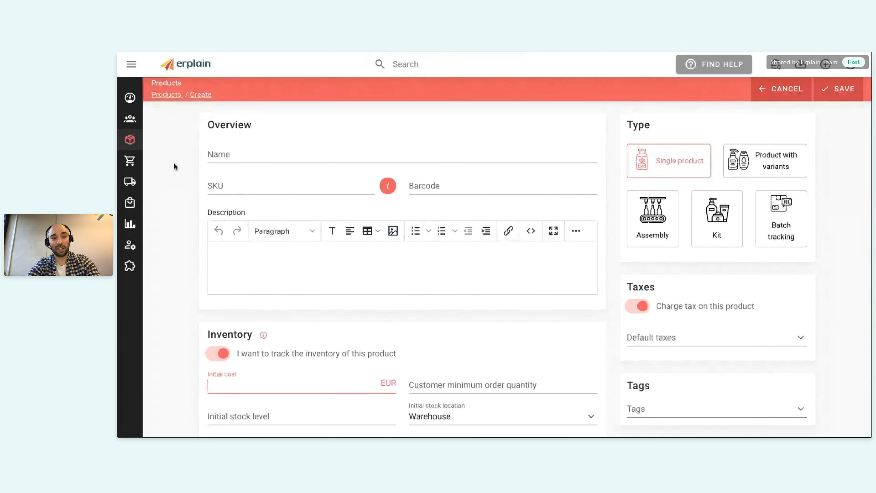
# Step: Leave the product form for the Product valuation report and look through its on-hand quantities, MAC and valuation
pyautogui.moveTo(142, 147)
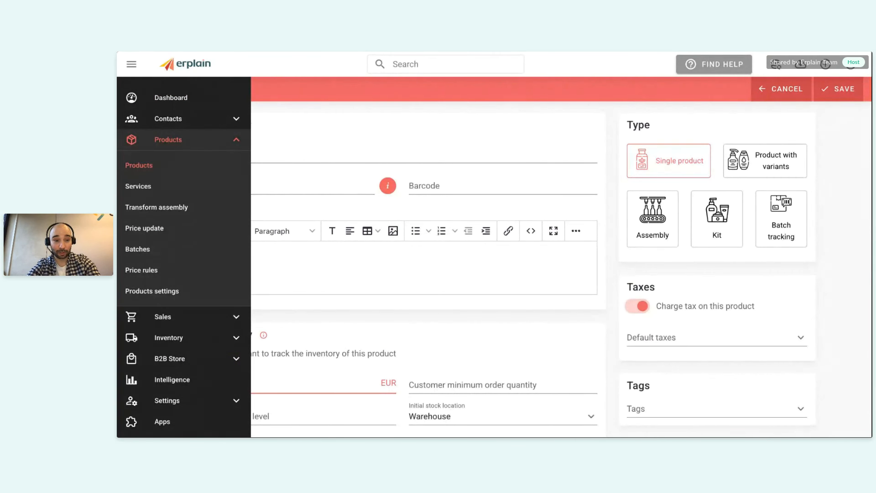
pyautogui.scroll(-1, 138, 421)
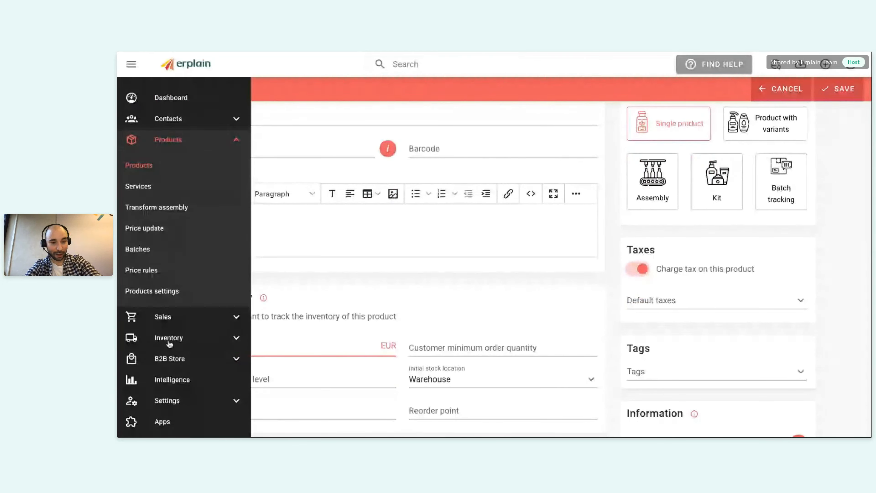
pyautogui.click(157, 380)
pyautogui.scroll(-4, 579, 285)
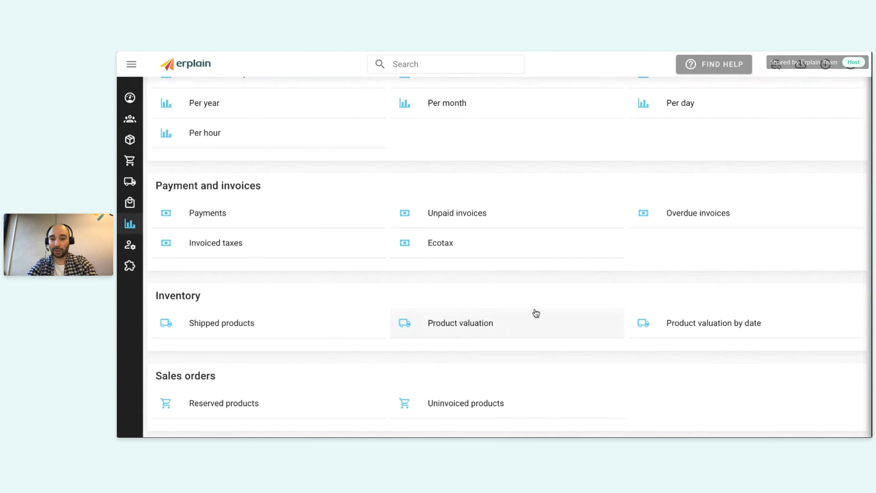
pyautogui.click(475, 323)
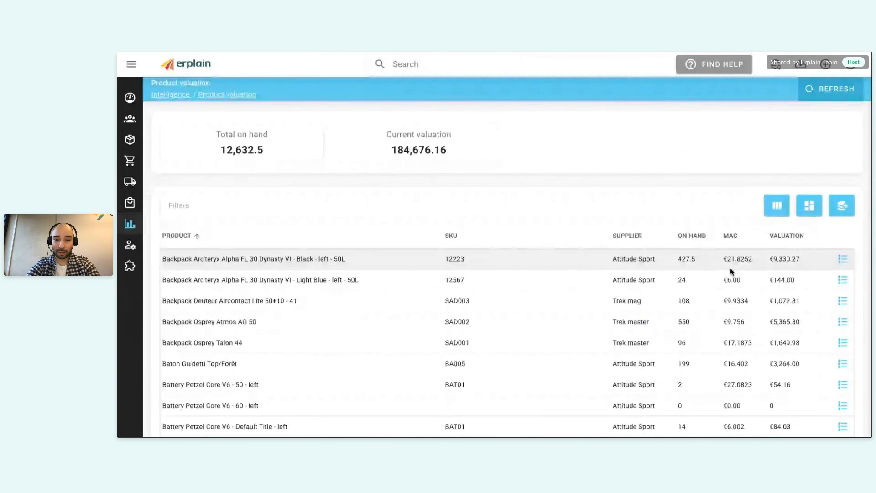
pyautogui.scroll(-2, 731, 272)
pyautogui.scroll(2, 731, 272)
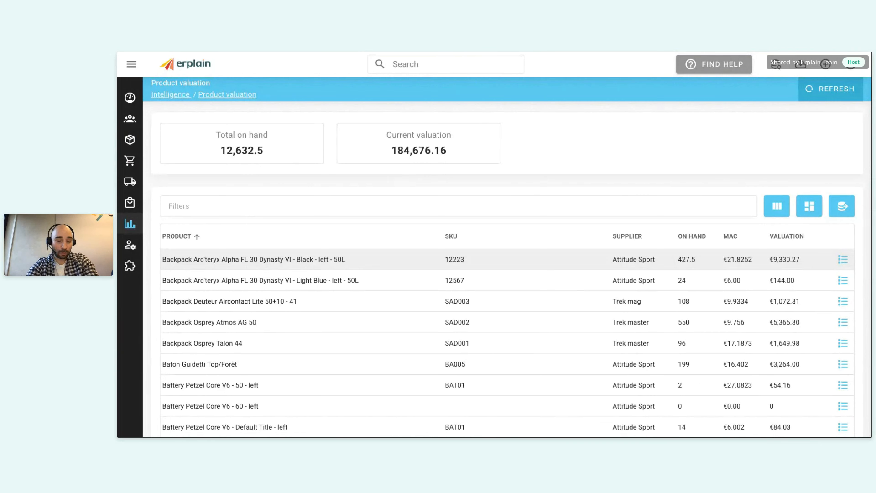
# Step: Examine the valuation history of the Backpack Arc'teryx Alpha FL 30 Dynasty VI - Black - left - 50L, then close it
pyautogui.click(843, 260)
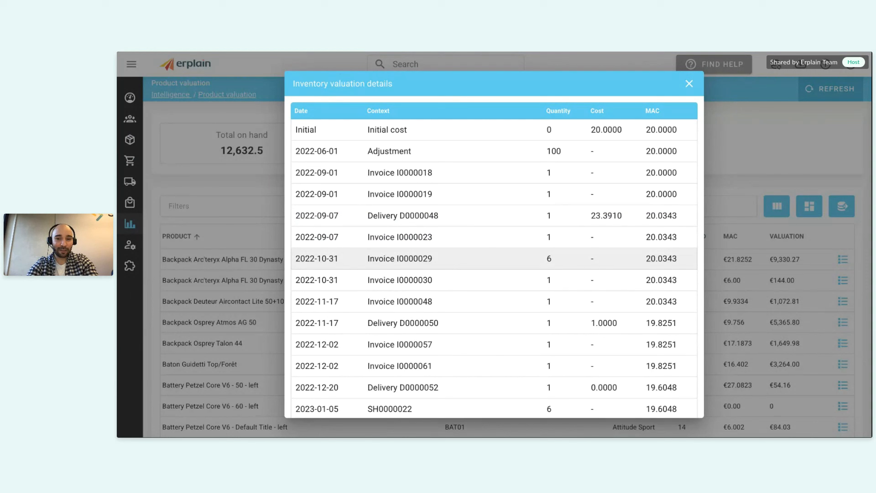
pyautogui.scroll(-3, 410, 224)
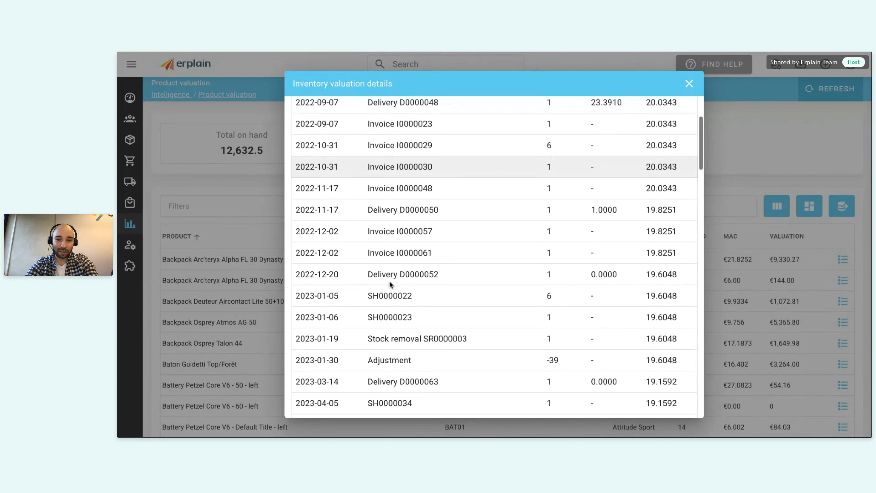
pyautogui.scroll(2, 390, 280)
pyautogui.scroll(2, 389, 281)
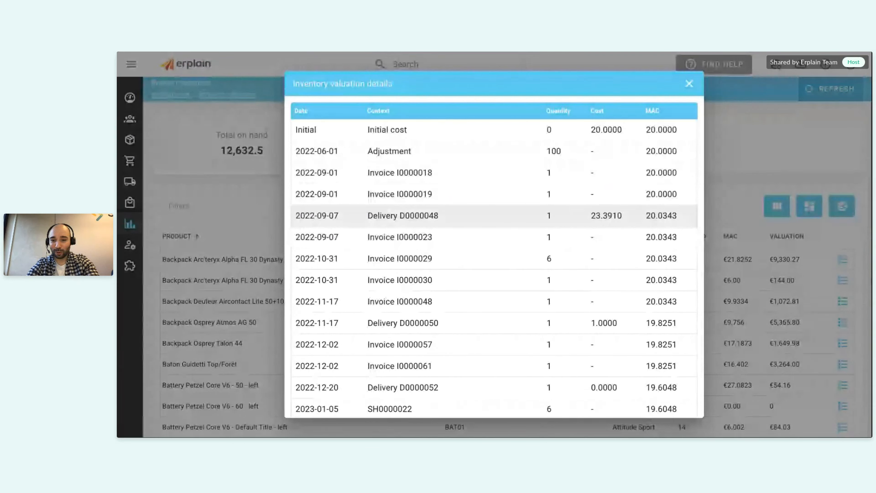
pyautogui.click(688, 85)
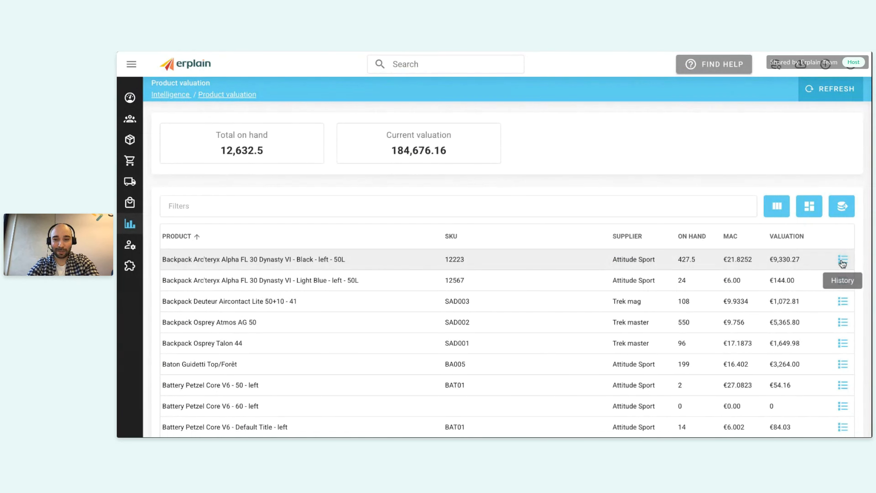
pyautogui.click(843, 261)
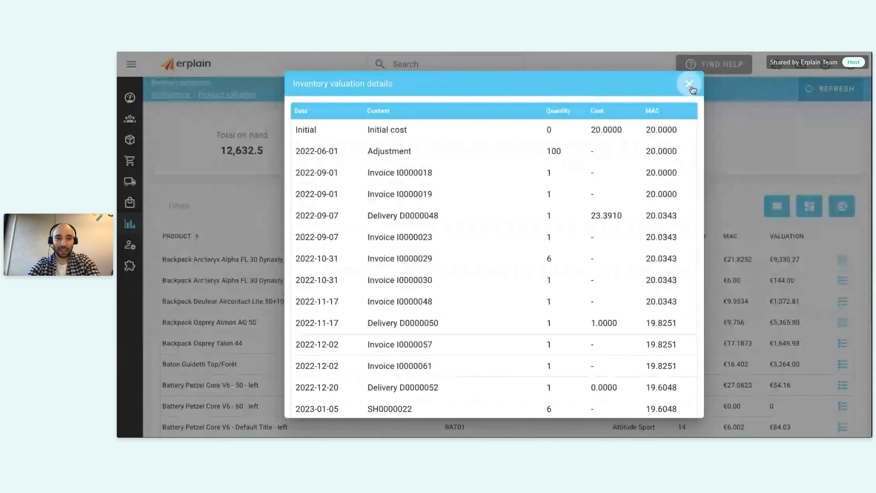
pyautogui.click(690, 84)
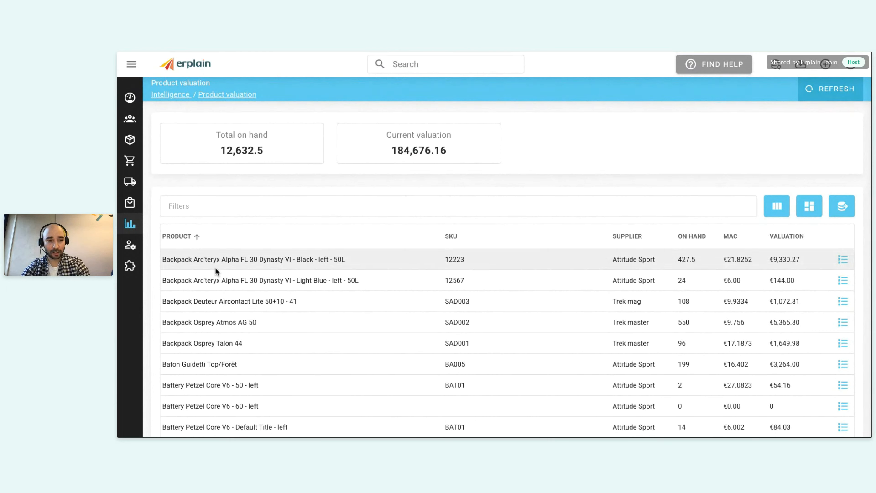
# Step: Open the inventory Reorder list and examine the reorder points and missing quantities per location
pyautogui.moveTo(132, 125)
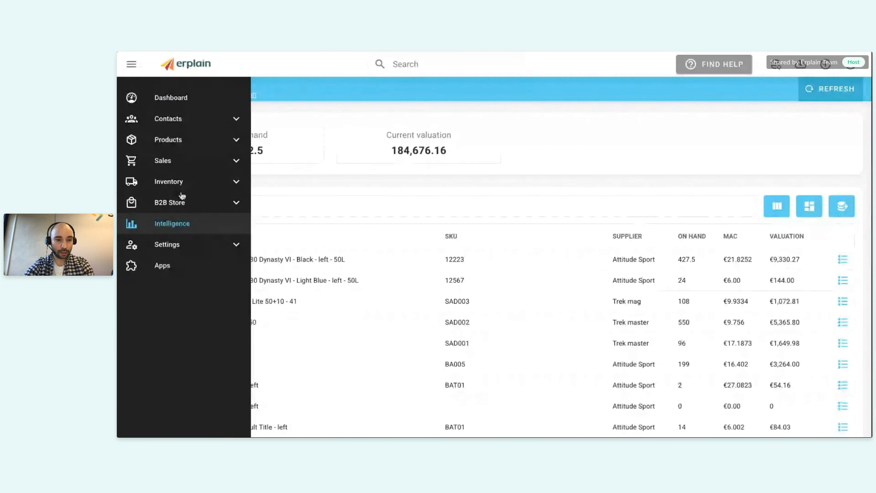
pyautogui.click(176, 163)
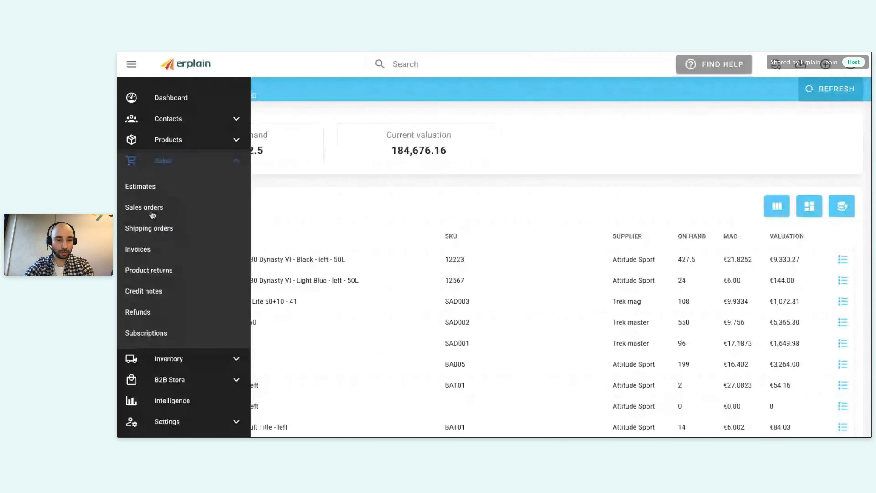
pyautogui.click(152, 364)
pyautogui.click(145, 331)
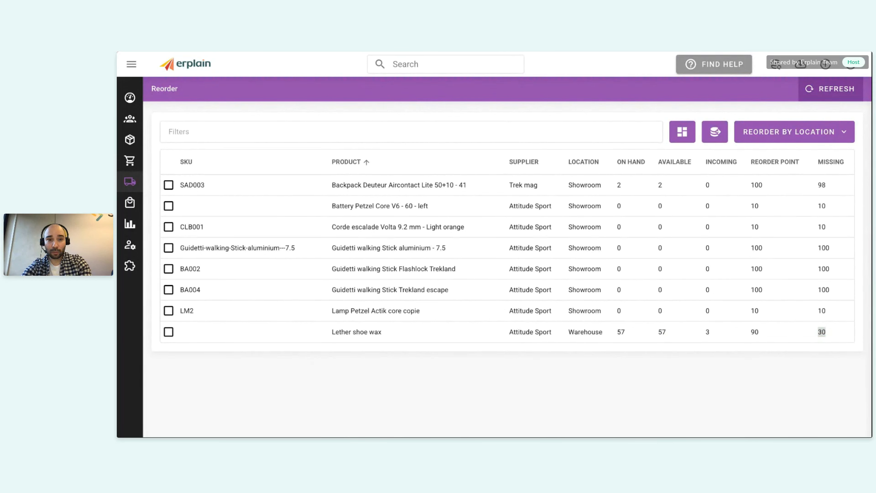
# Step: Open the inventory Stock movements list and start a new stock movement to examine its departure and arrival locations
pyautogui.moveTo(131, 207)
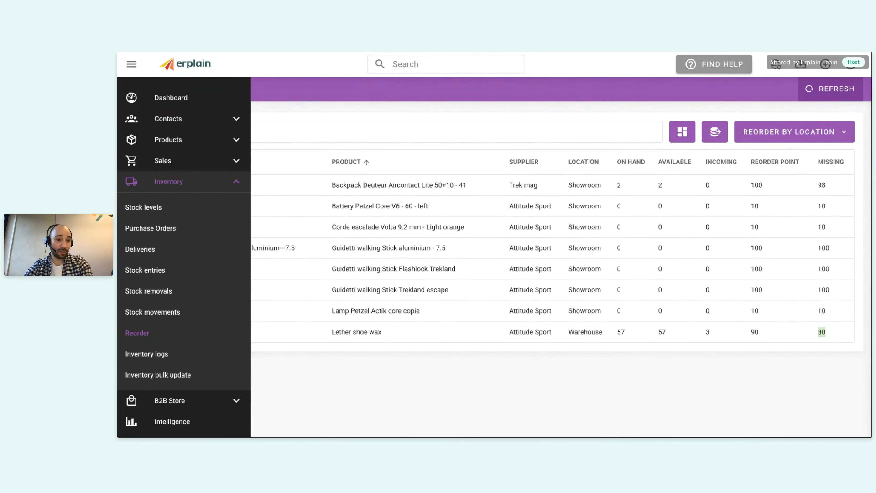
pyautogui.click(148, 311)
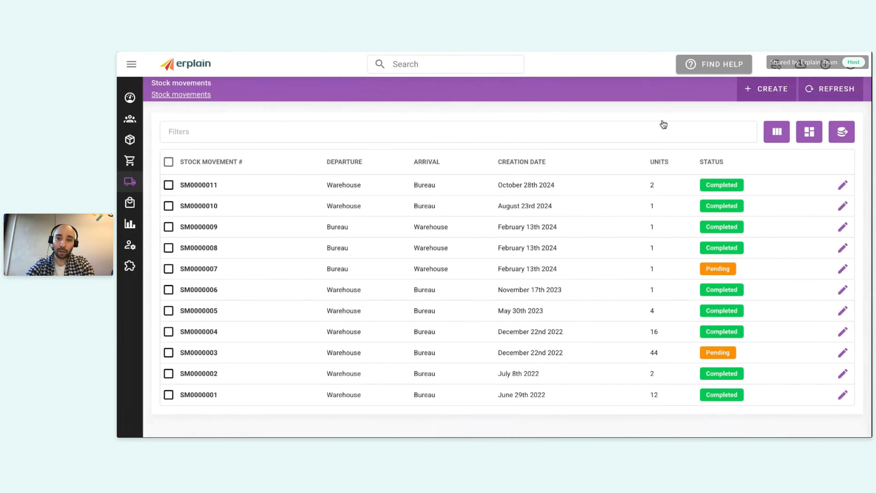
pyautogui.click(766, 88)
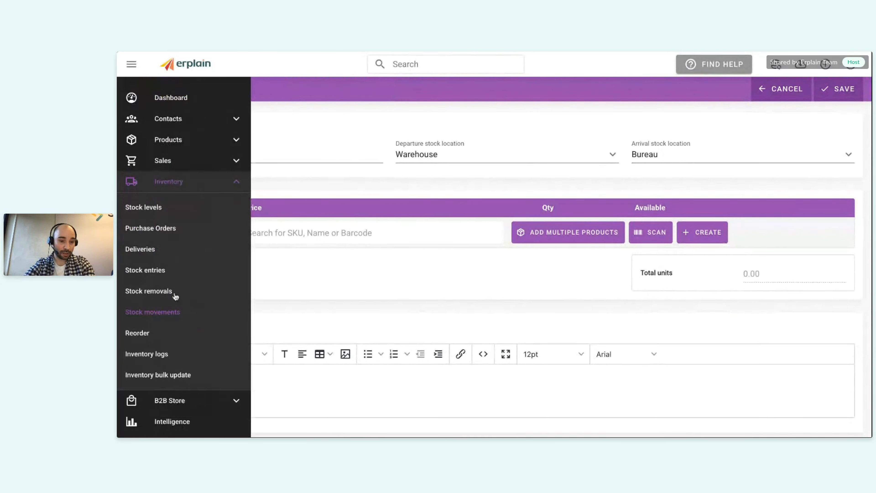
# Step: Leave the stock movement form, open the Product valuation report and look through its rows and available filters
pyautogui.click(162, 420)
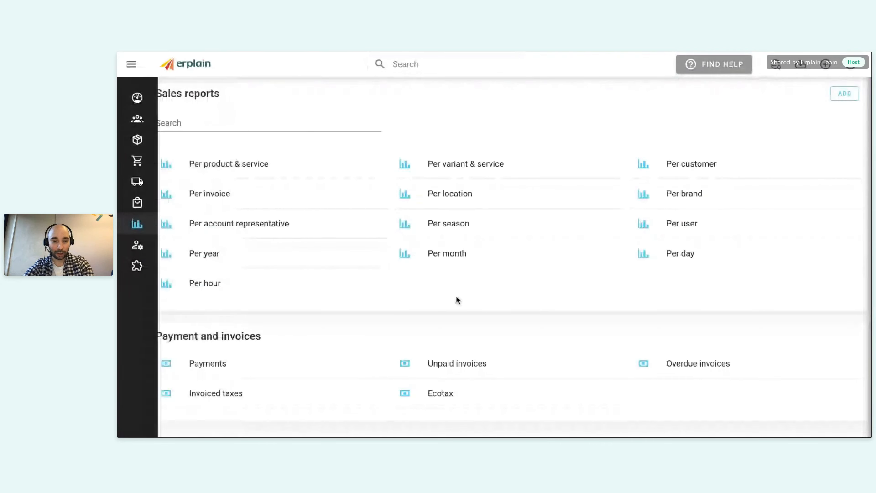
pyautogui.scroll(-5, 518, 300)
pyautogui.click(459, 321)
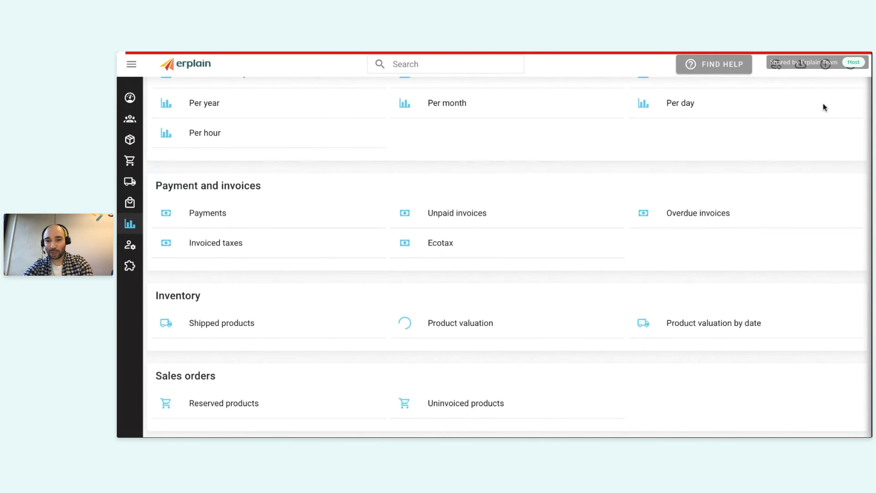
pyautogui.click(634, 215)
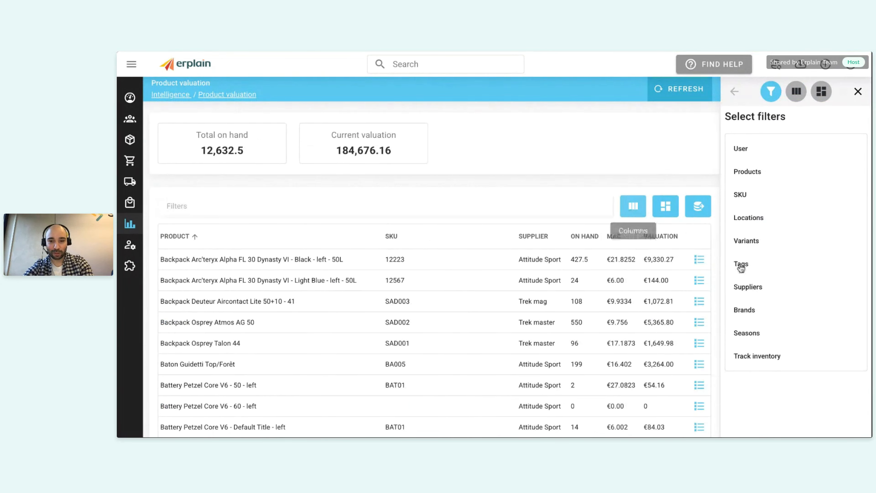
pyautogui.scroll(-1, 751, 318)
pyautogui.scroll(-3, 769, 335)
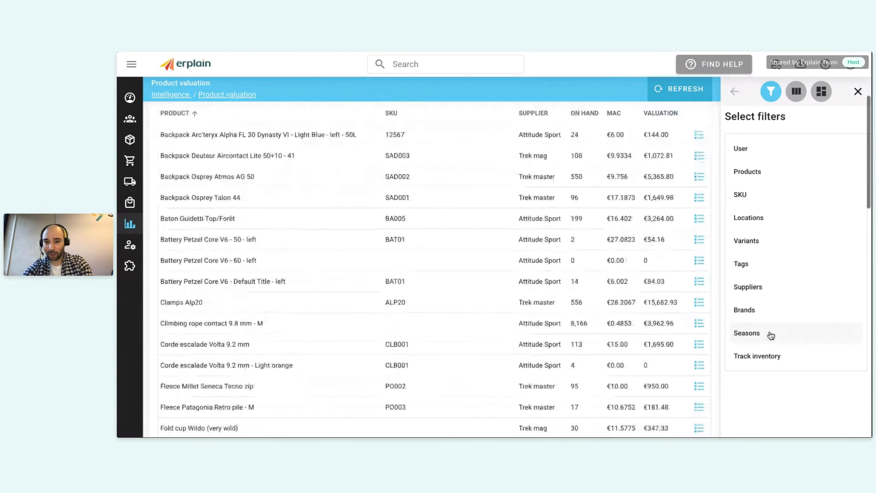
# Step: Filter the product valuation by location so that it contains only Directlog
pyautogui.click(759, 218)
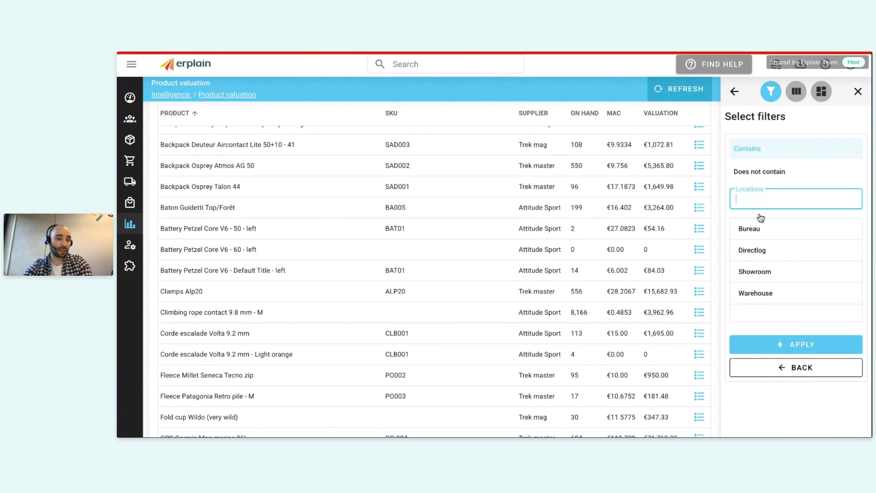
pyautogui.click(753, 249)
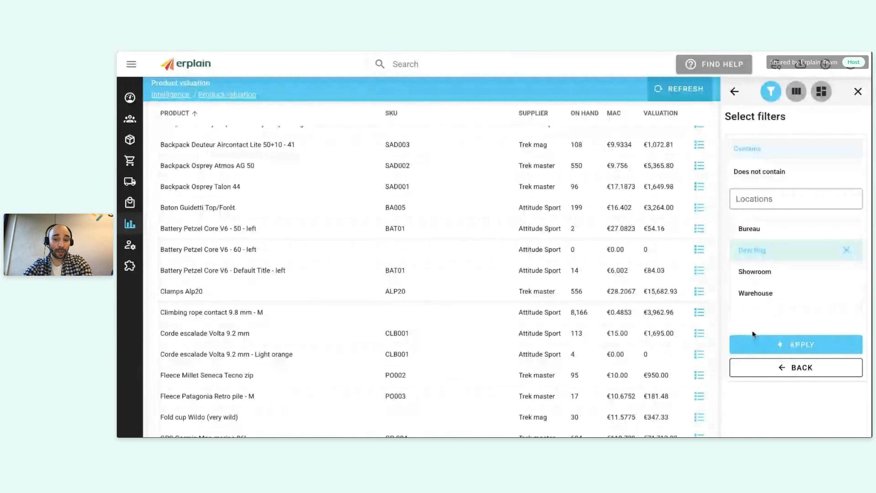
pyautogui.click(743, 350)
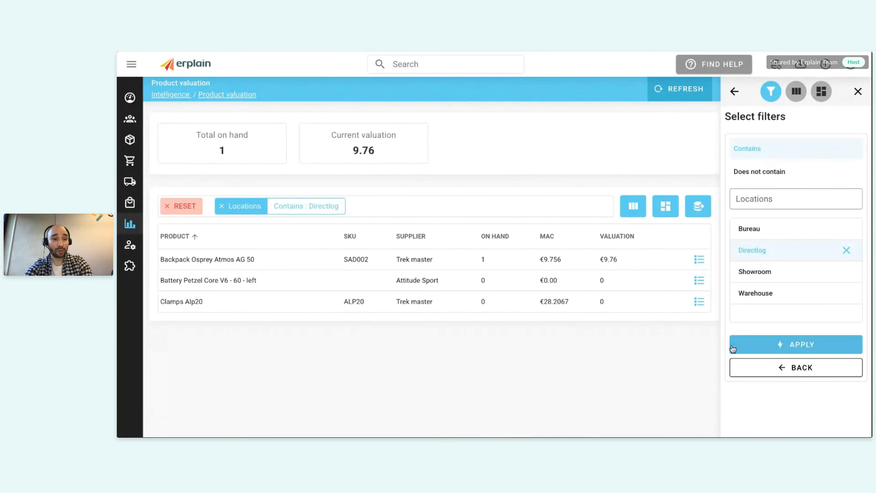
# Step: Leave the valuation report and open the inventory Stock levels list
pyautogui.click(157, 161)
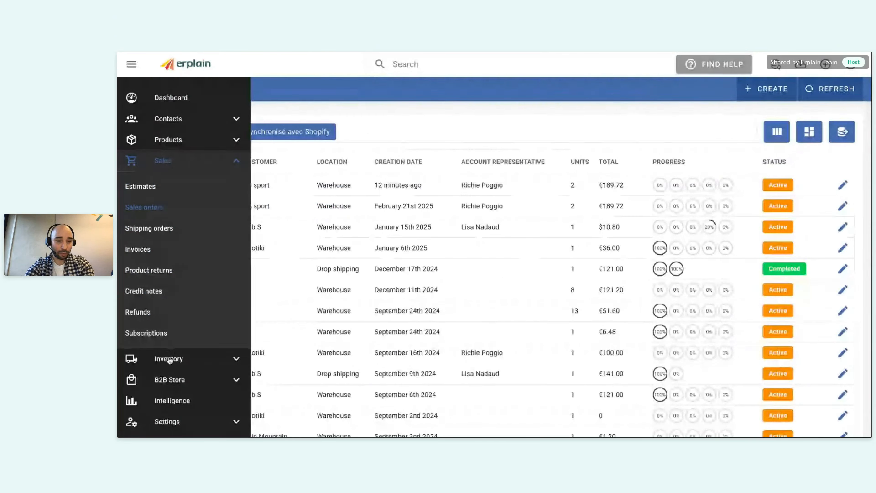
pyautogui.click(170, 359)
pyautogui.click(150, 208)
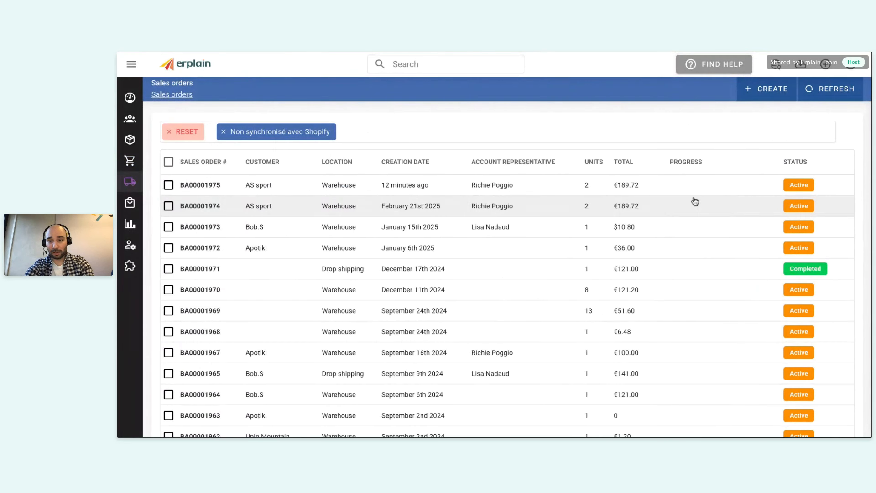
# Step: Filter the stock levels by location with Does not contain set to Directlog
pyautogui.click(743, 140)
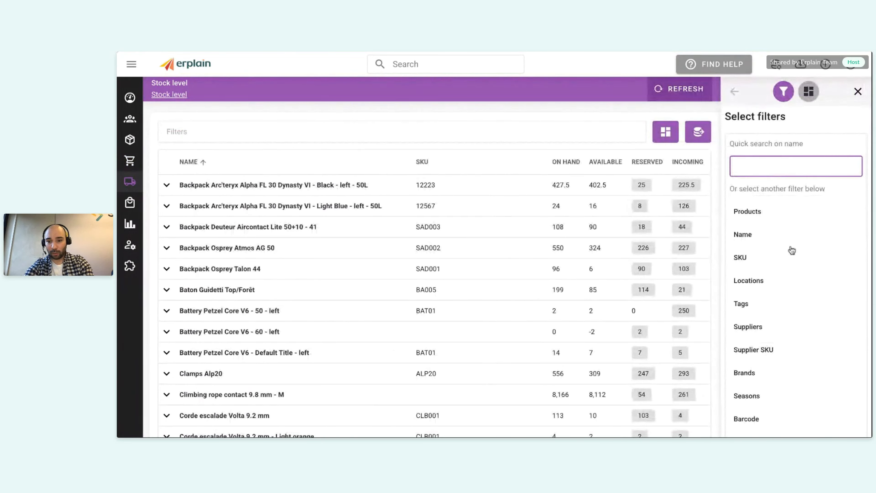
pyautogui.click(758, 287)
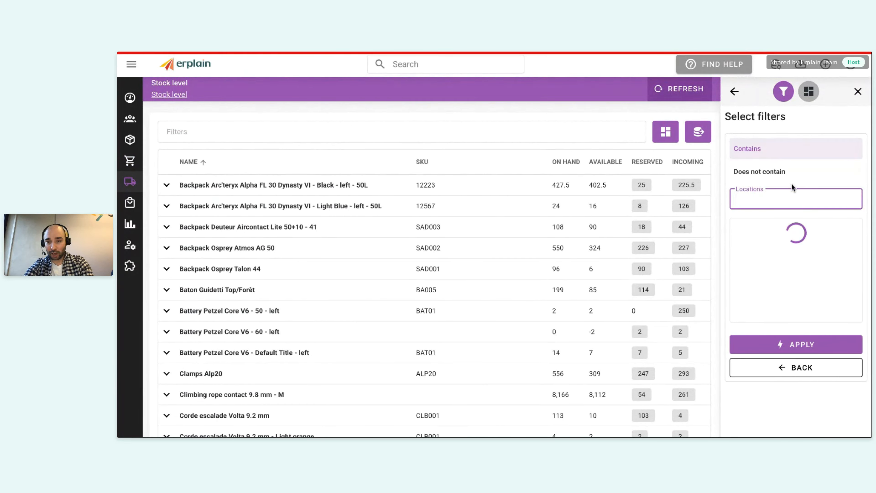
pyautogui.click(774, 179)
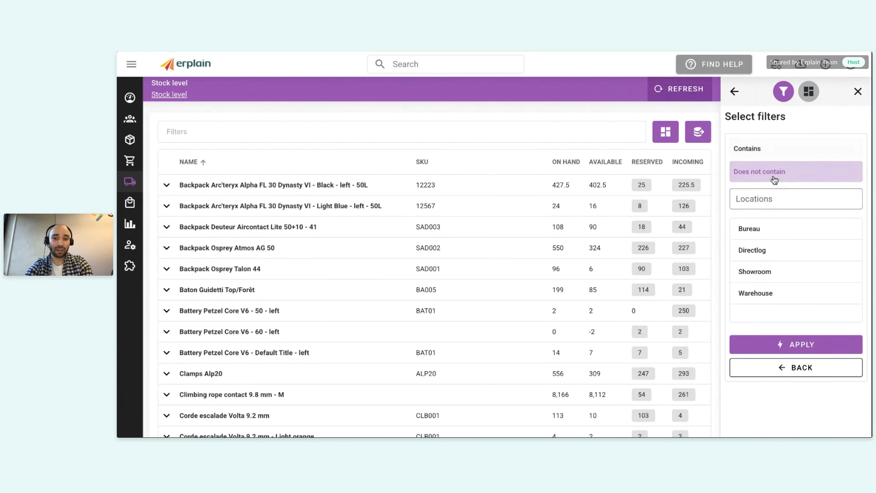
pyautogui.click(761, 255)
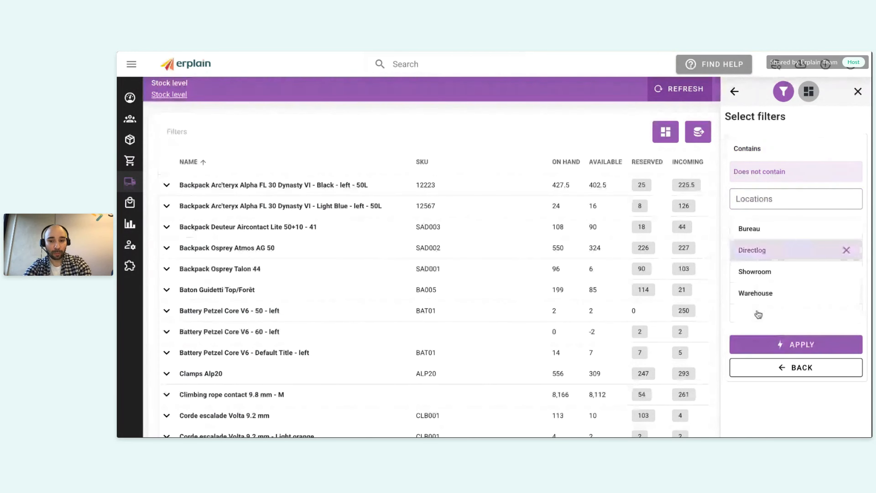
pyautogui.click(753, 343)
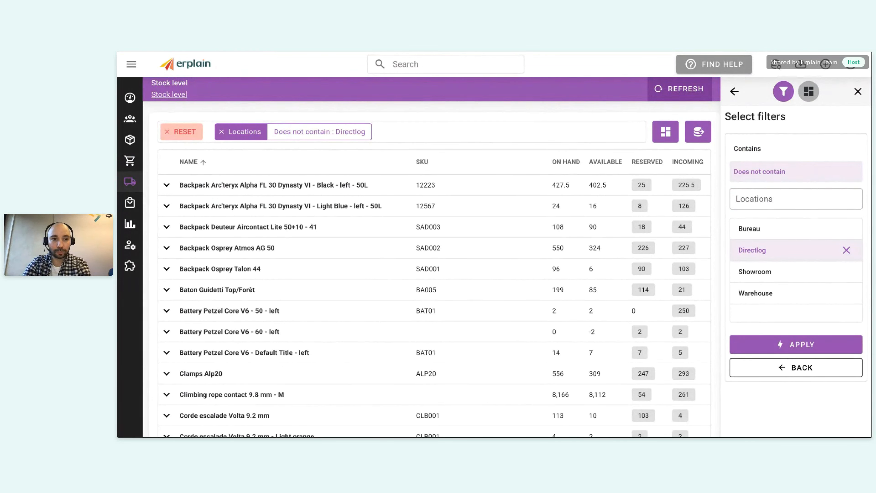
# Step: Start a new sales order, turn on drop shipping and look over the order form
pyautogui.moveTo(141, 129)
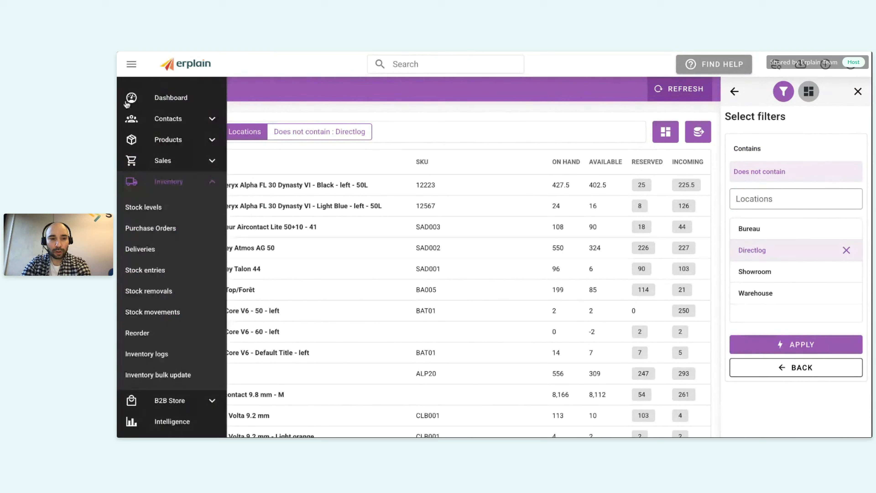
pyautogui.click(136, 147)
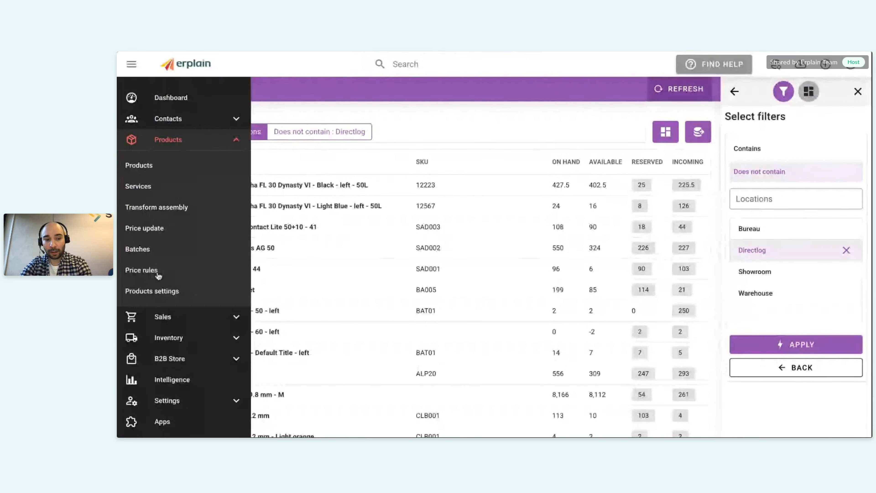
pyautogui.click(161, 316)
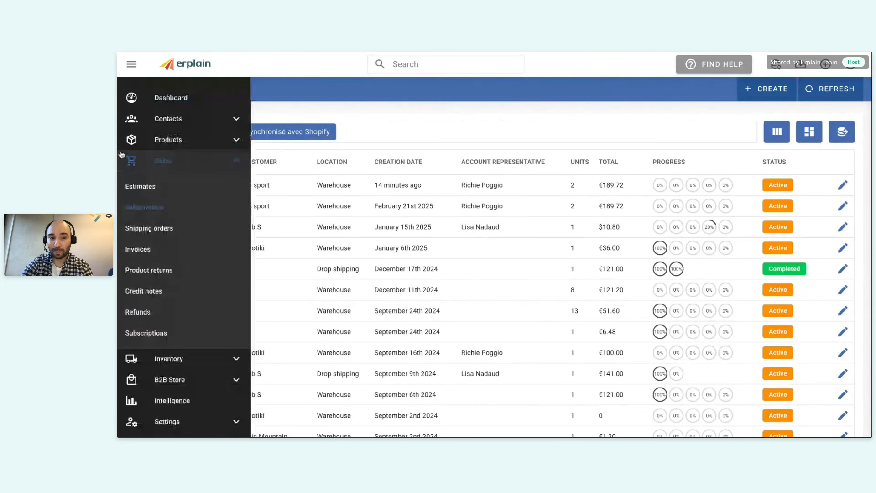
pyautogui.click(756, 90)
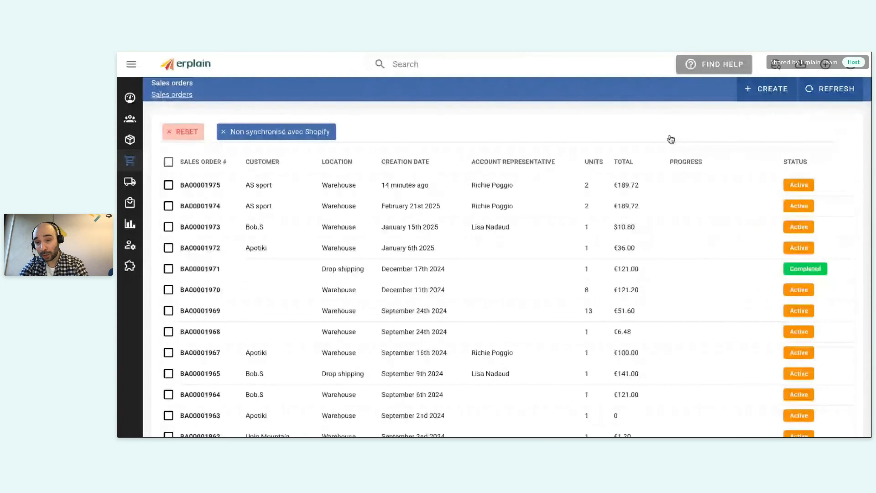
pyautogui.click(175, 210)
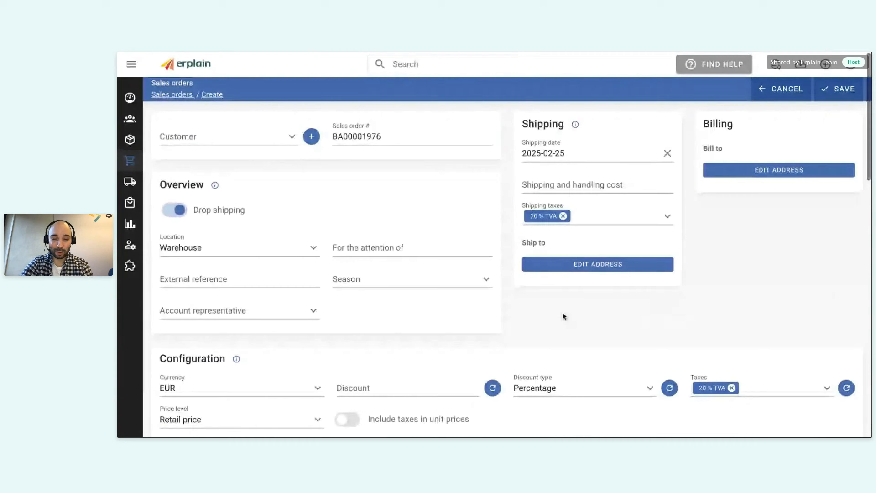
pyautogui.scroll(-2, 563, 315)
pyautogui.scroll(-1, 507, 269)
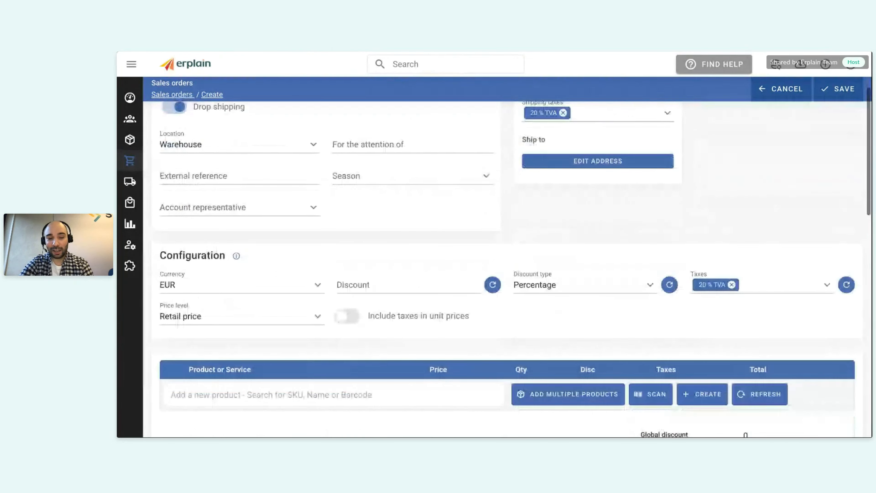
pyautogui.scroll(3, 590, 212)
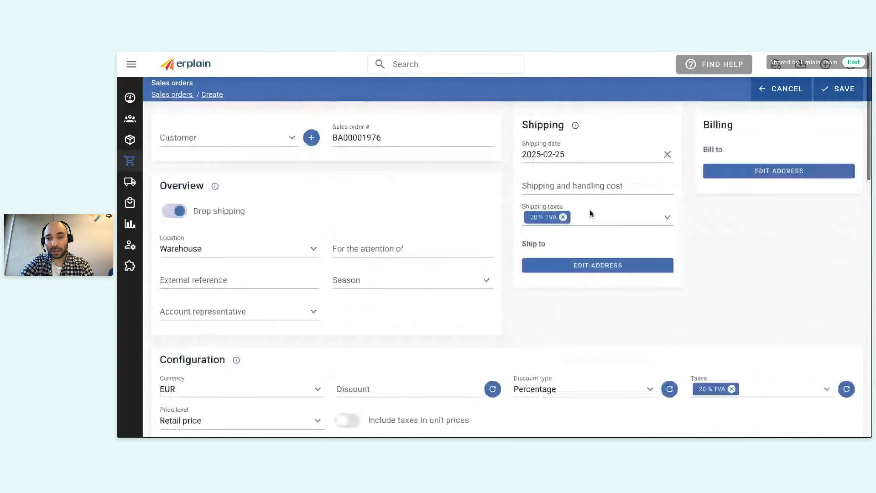